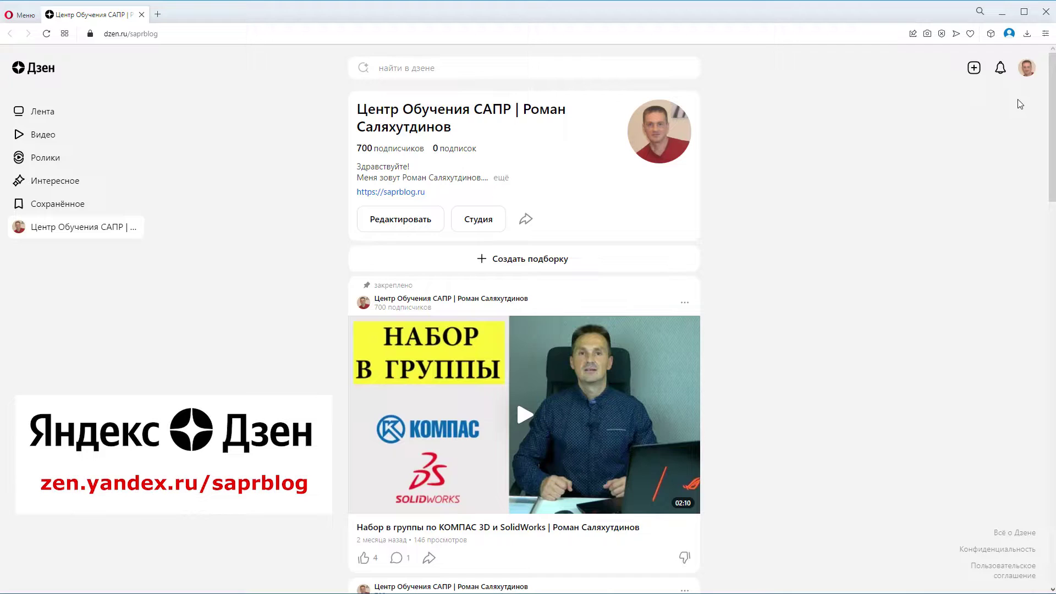
- Browse the Welcome dialog's recent documents filtered by parts and drawings, then its learning resources page
middle_click(1027, 122)
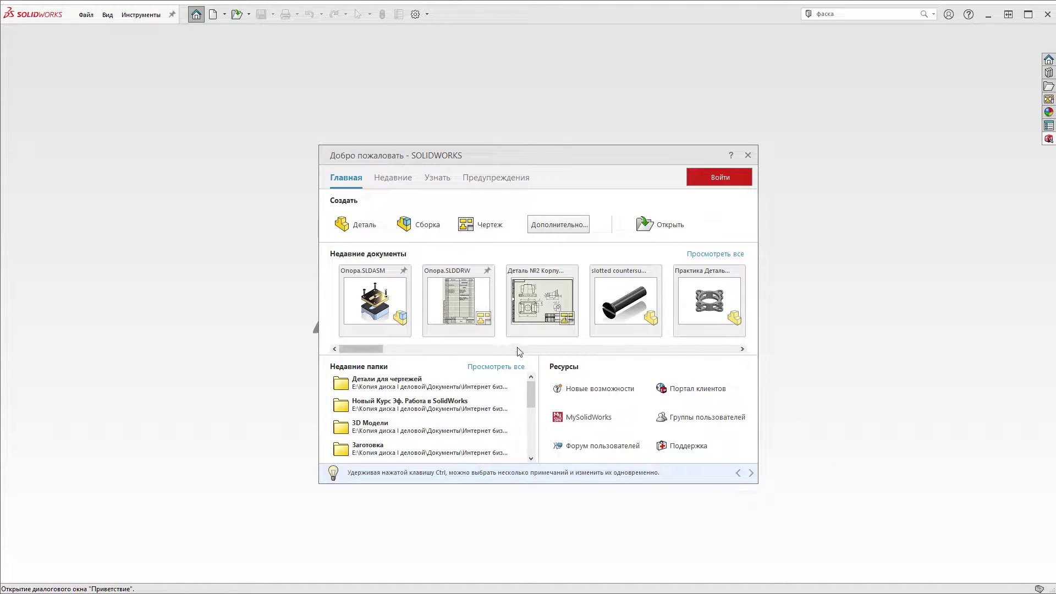
click(400, 183)
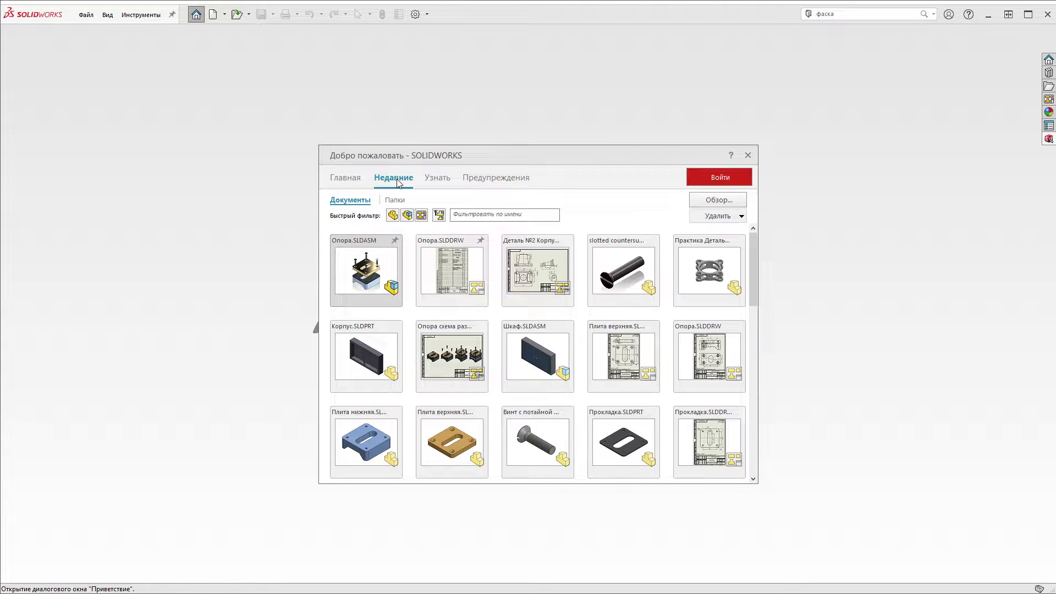
click(392, 215)
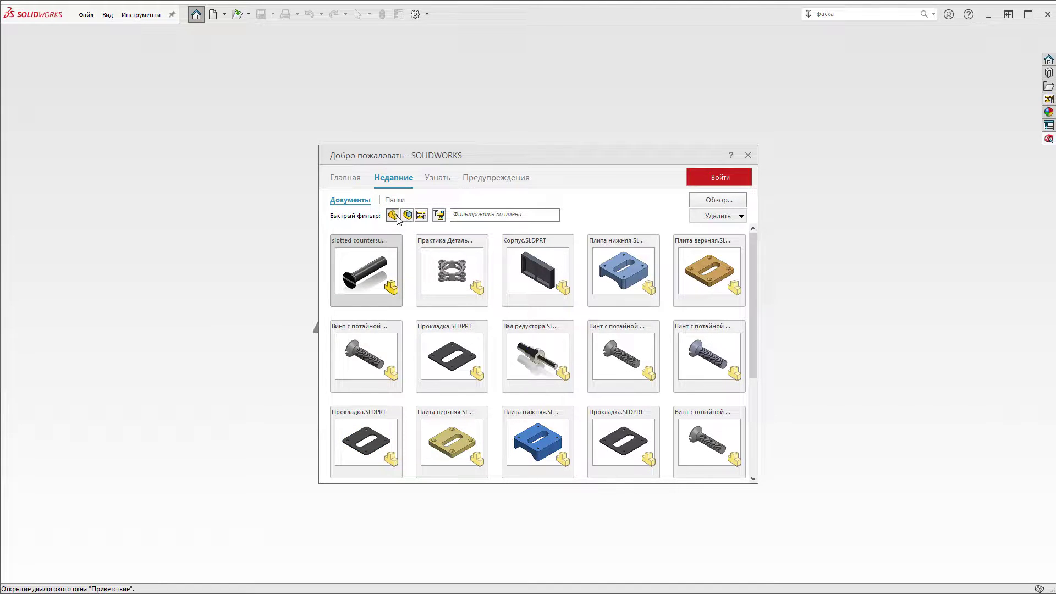
click(393, 215)
click(421, 216)
click(438, 177)
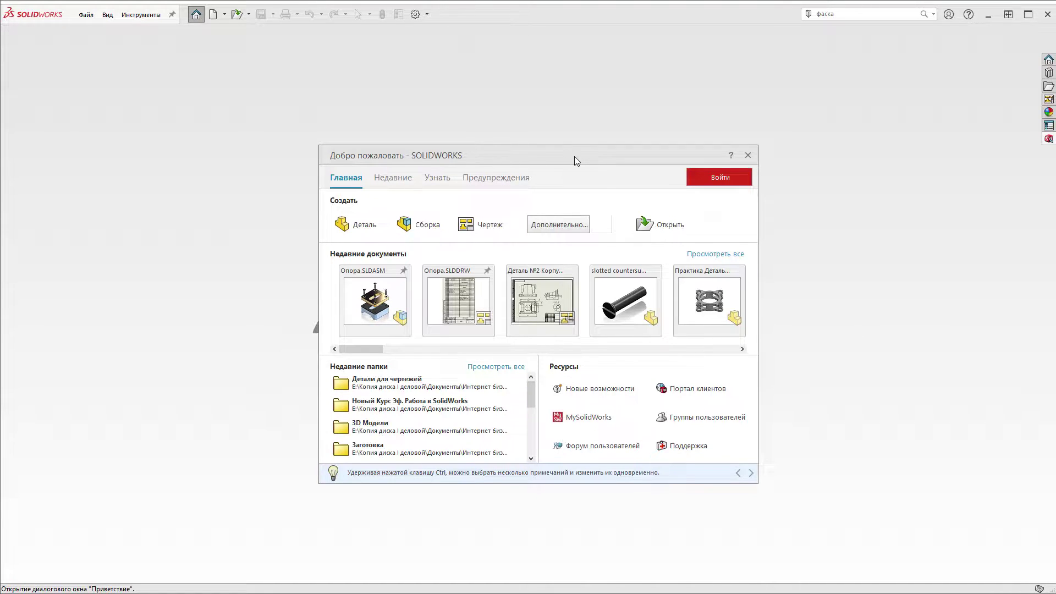
drag(574, 157, 582, 133)
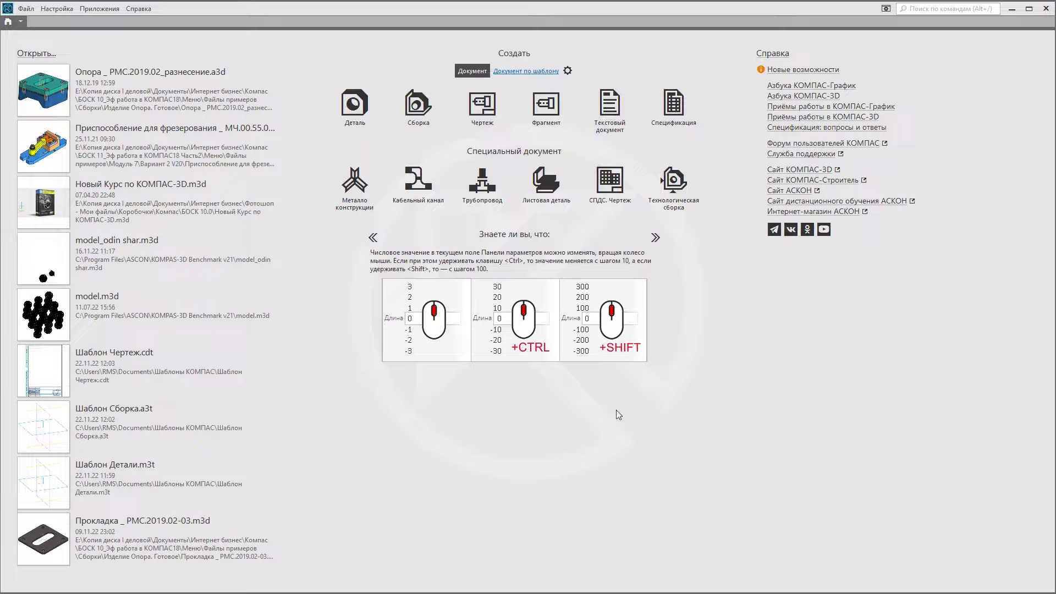
- Cycle back and forward through the start page's 'Знаете ли вы, что:' tips
click(372, 238)
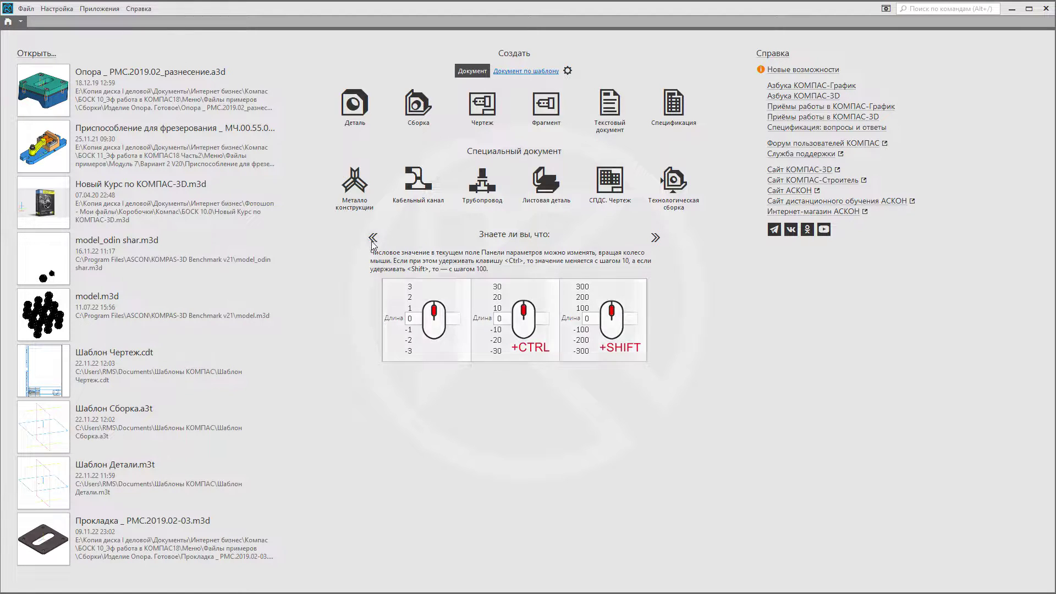
click(373, 238)
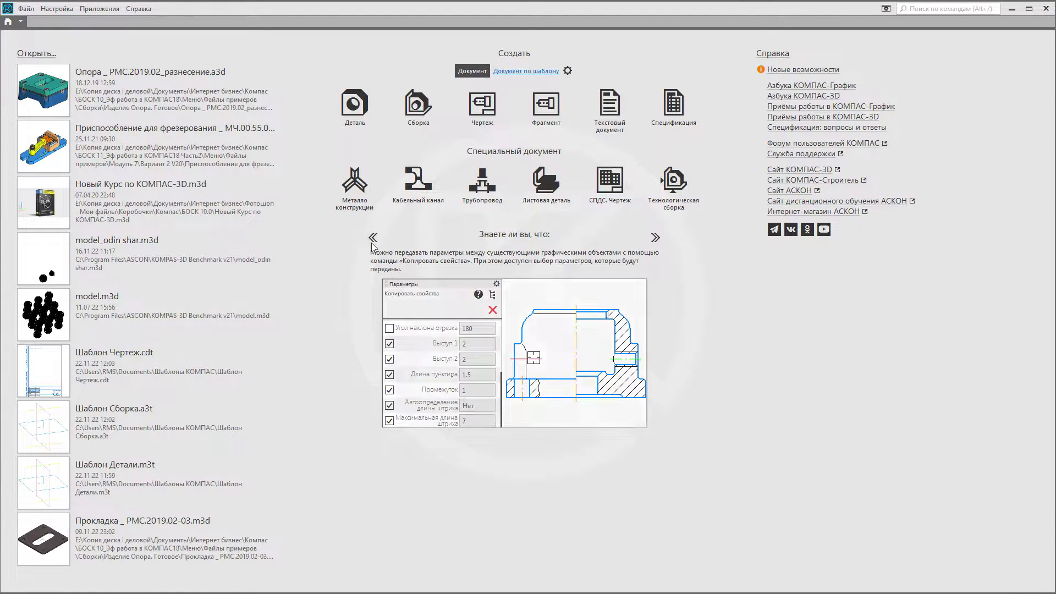
click(373, 239)
click(658, 240)
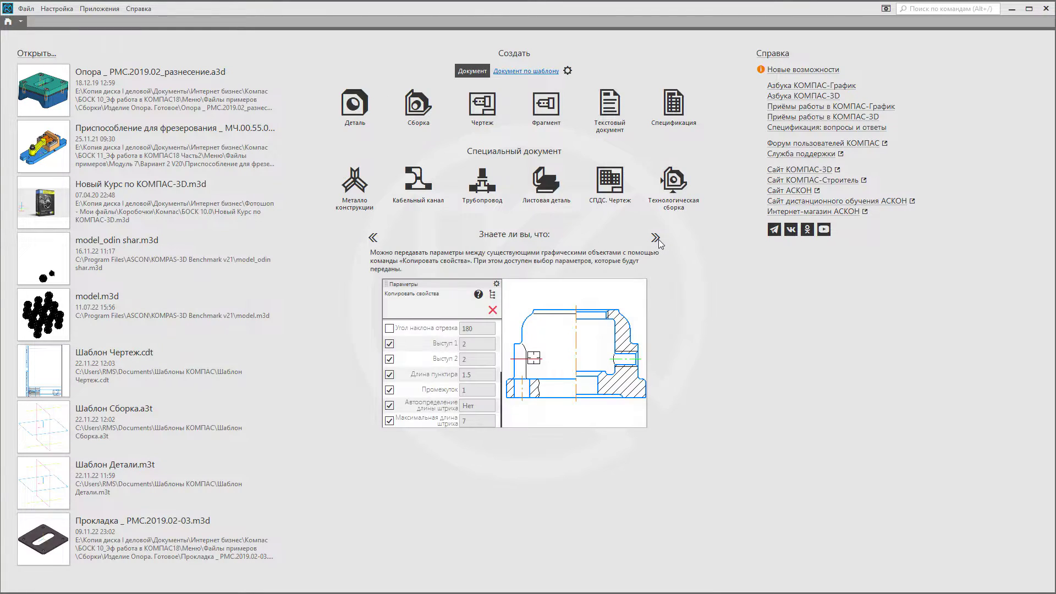
click(658, 240)
click(658, 240)
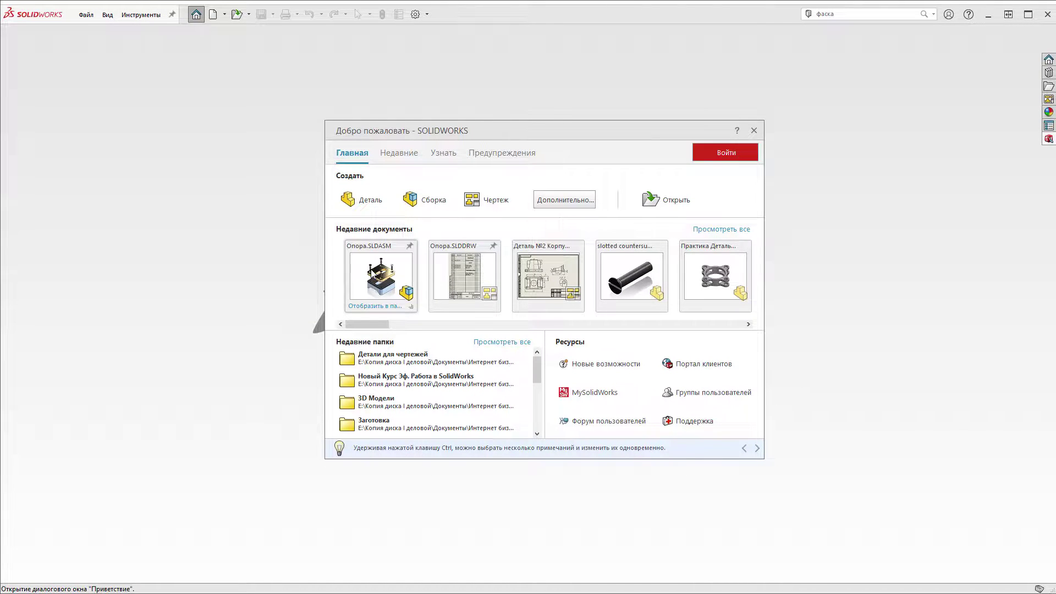
- Open Опора.SLDASM, orbit to view its top, and show the SOLIDWORKS Resources pane
click(371, 269)
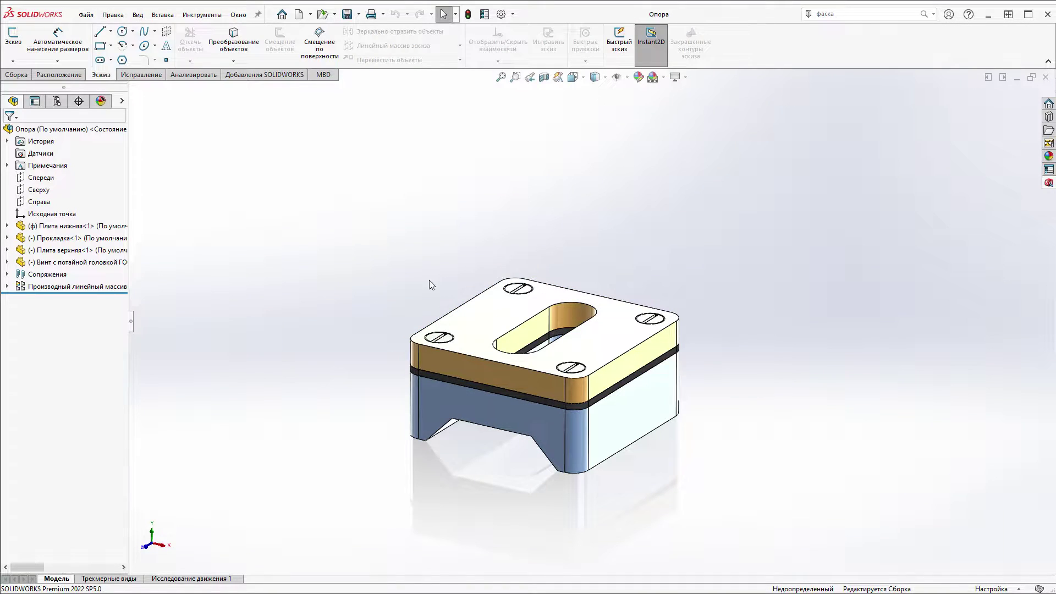
mouse_move(711, 259)
middle_down()
mouse_move(651, 203)
mouse_move(729, 362)
mouse_move(698, 315)
middle_up()
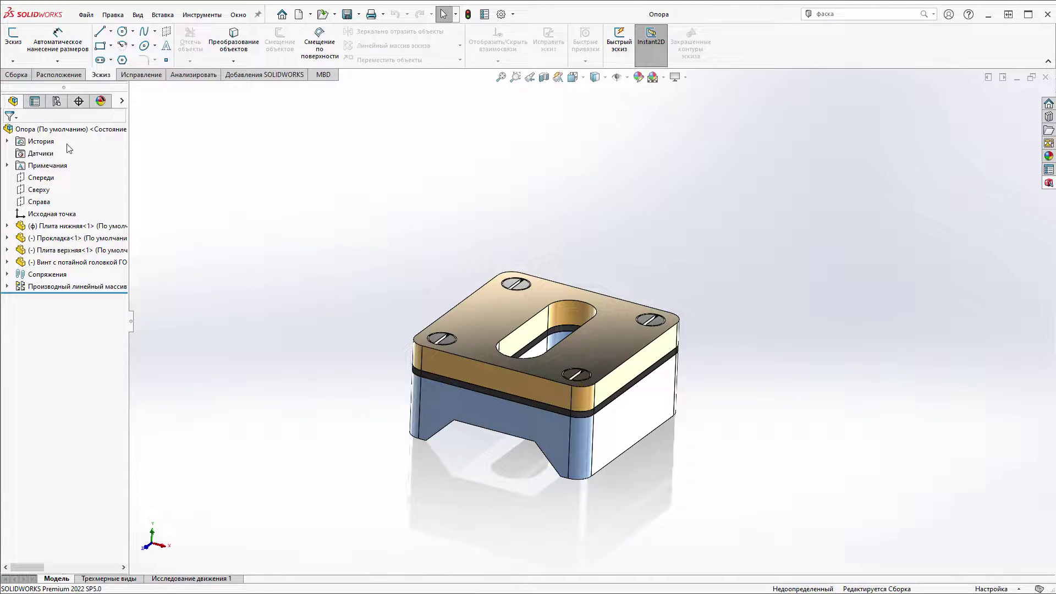
click(16, 75)
click(59, 74)
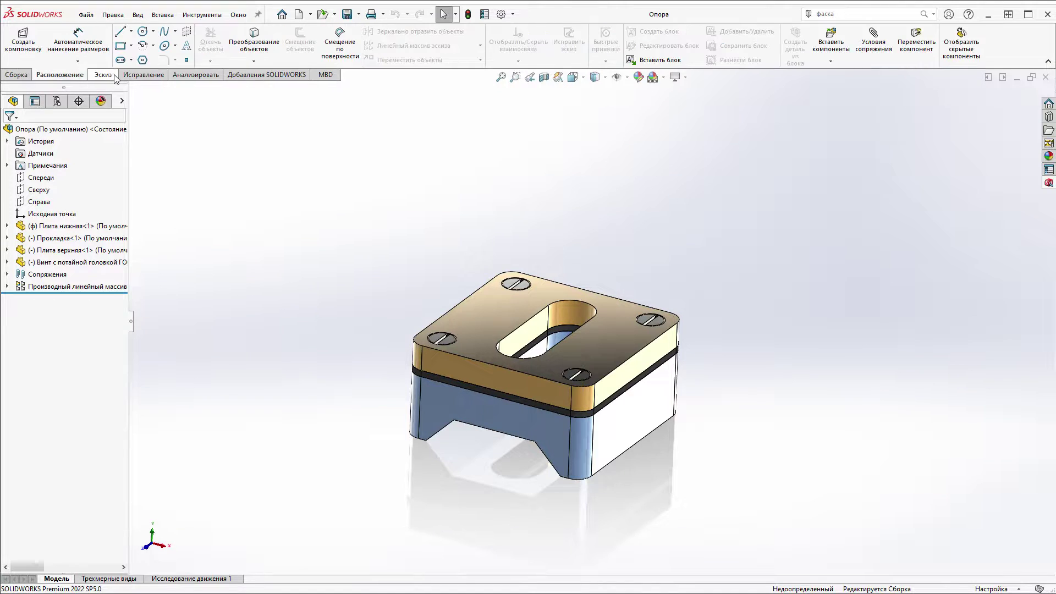
click(13, 76)
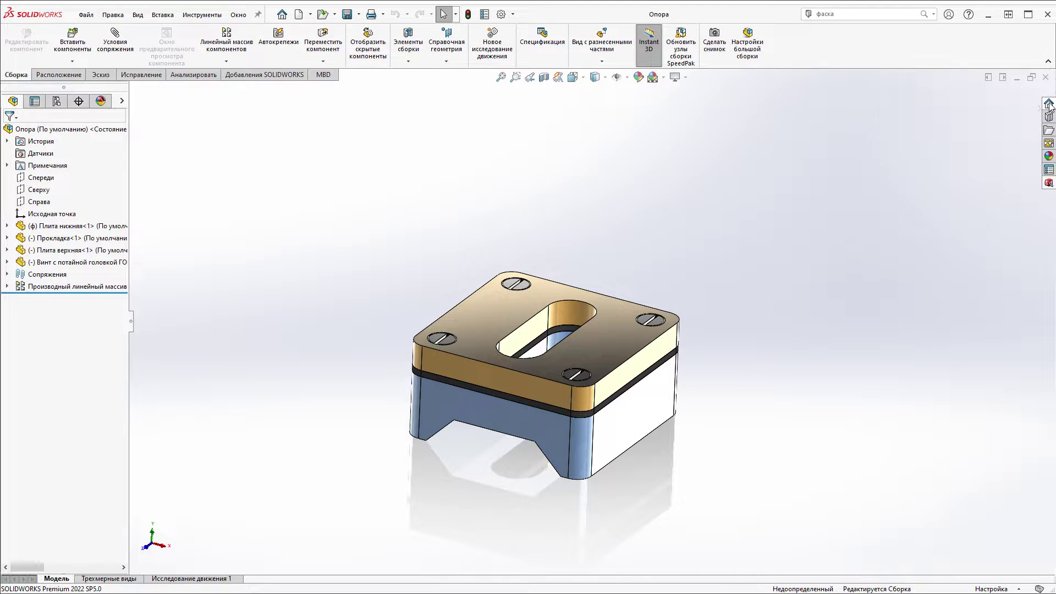
click(1049, 104)
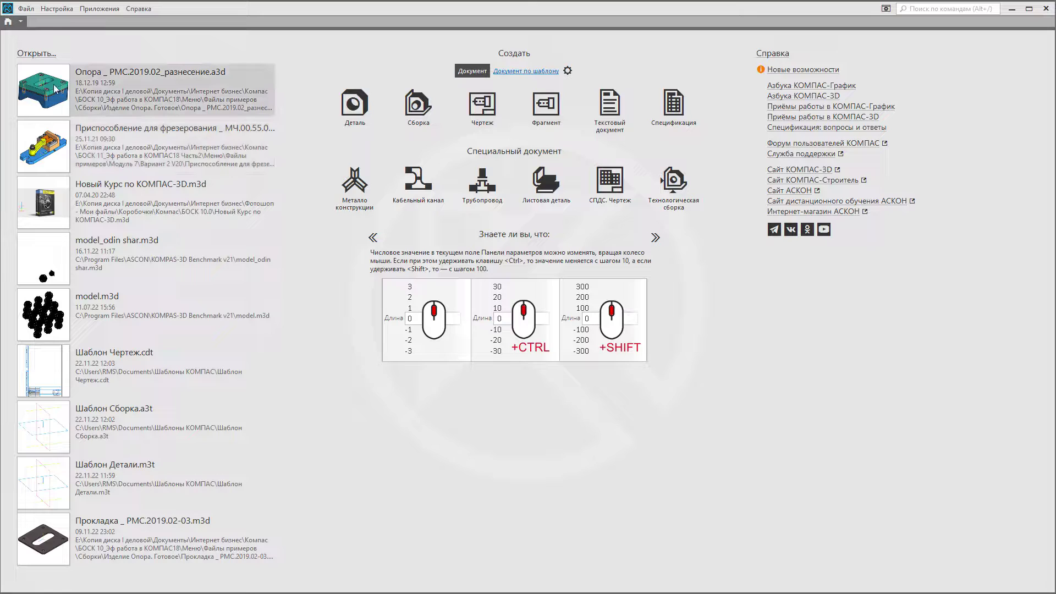
click(55, 88)
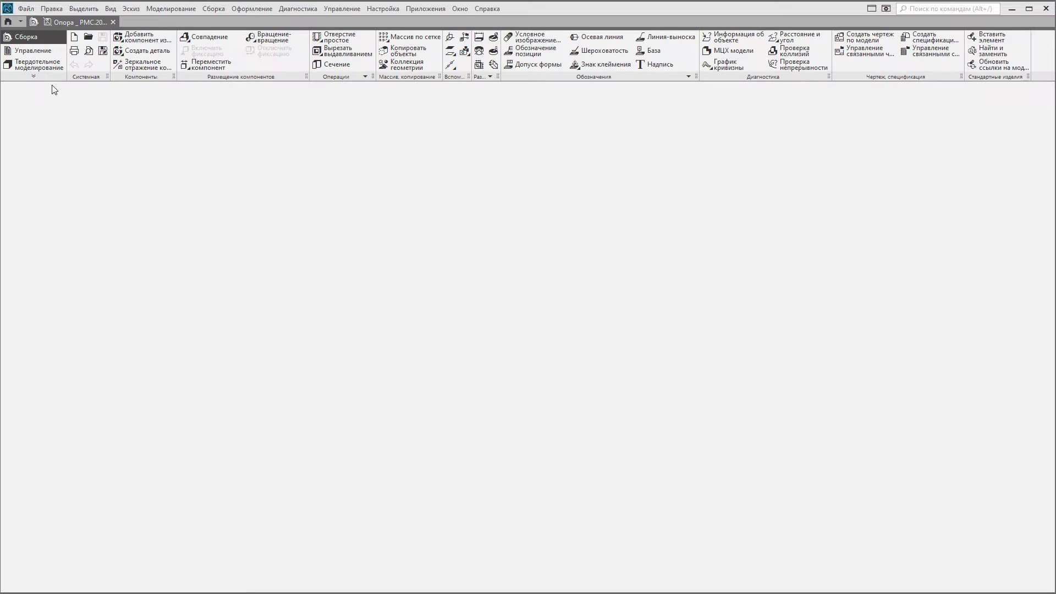
- Rebuild the Опора РМС.2019.02 assembly, try the sheet metal toolset, and center the model
click(578, 380)
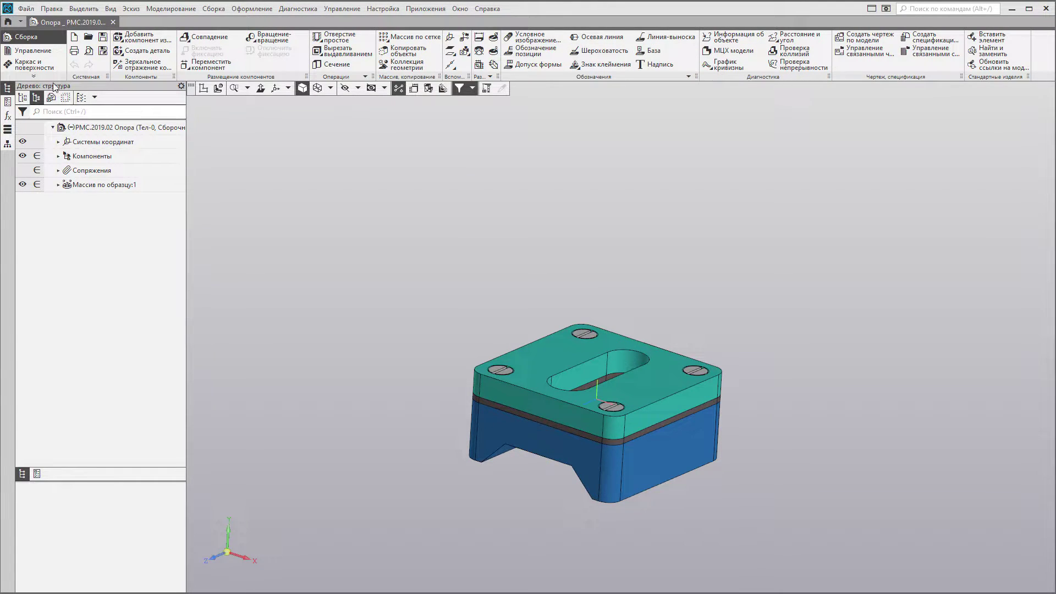
click(36, 77)
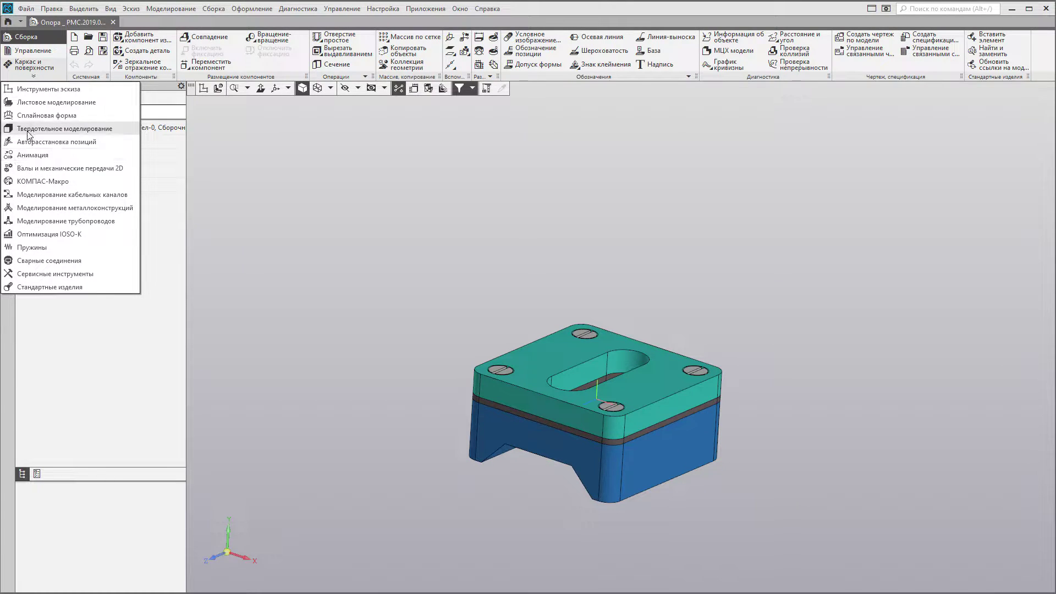
click(54, 103)
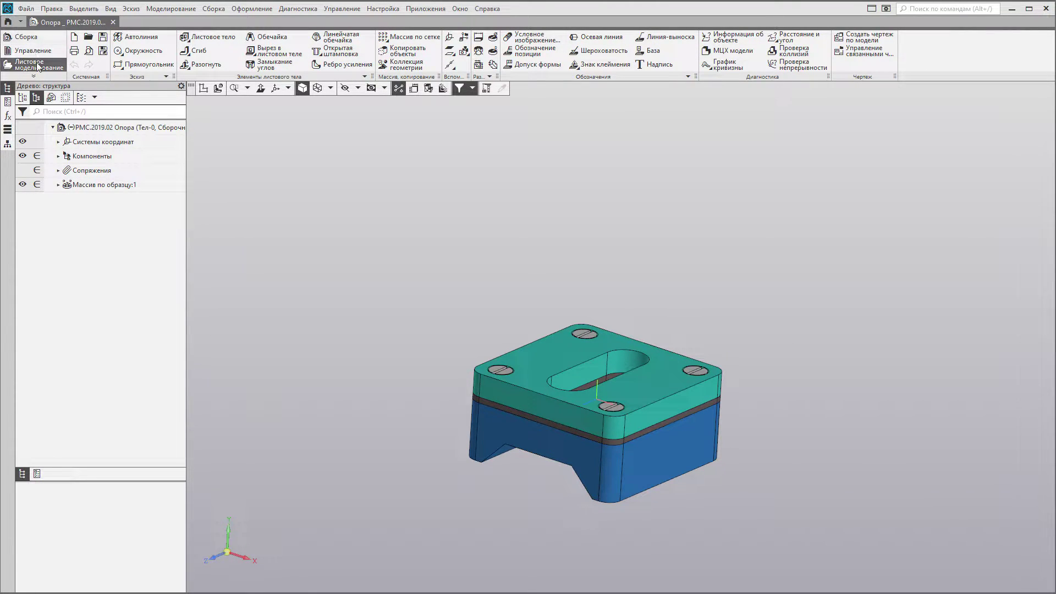
click(26, 36)
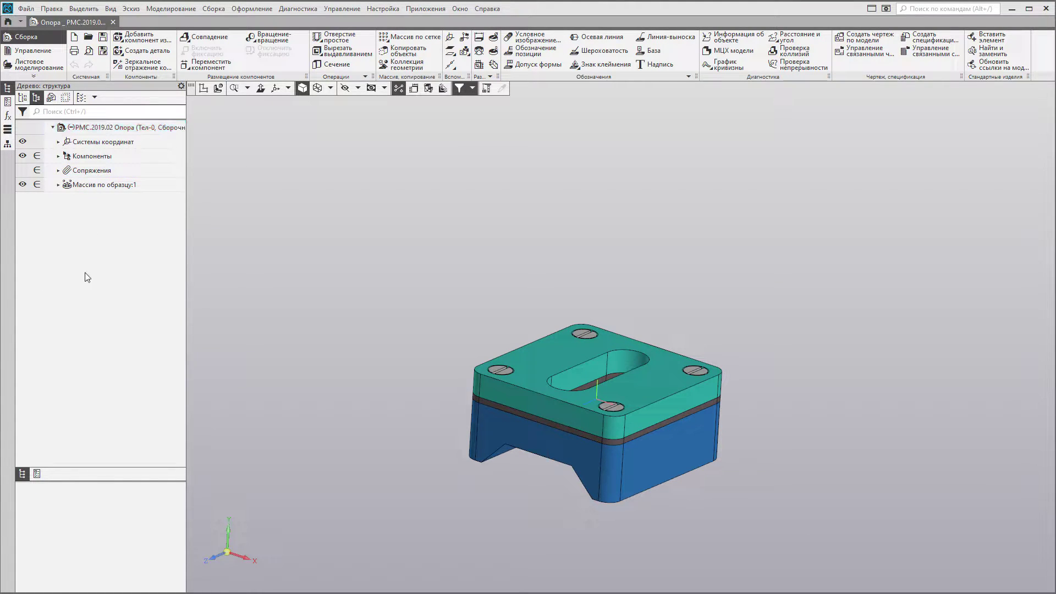
drag(191, 88, 391, 94)
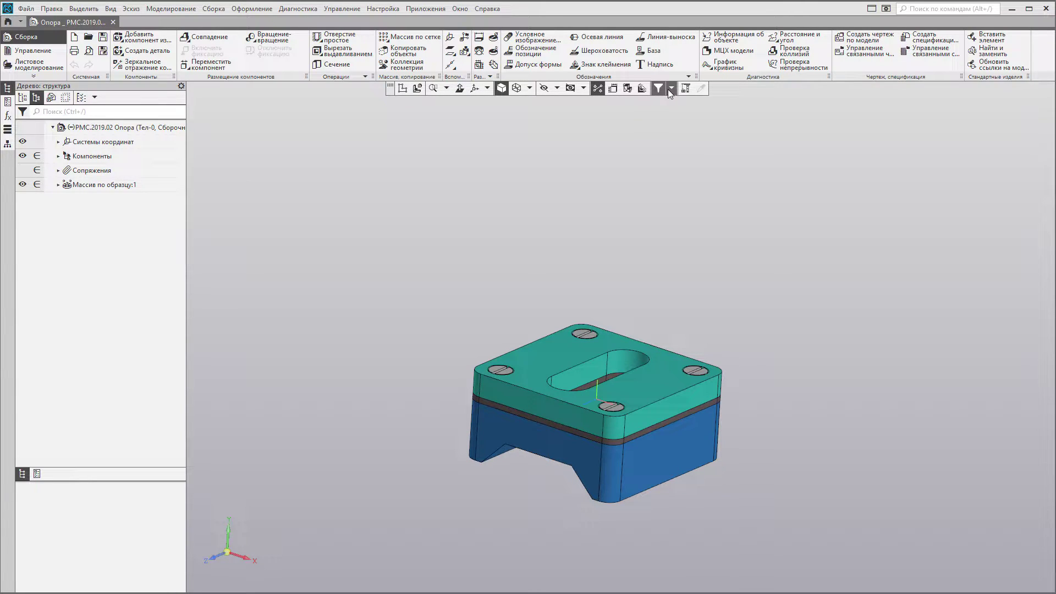
scroll(691, 327, up, 3)
mouse_move(749, 520)
shift+middle_down()
mouse_move(759, 462)
mouse_move(774, 447)
shift+middle_up()
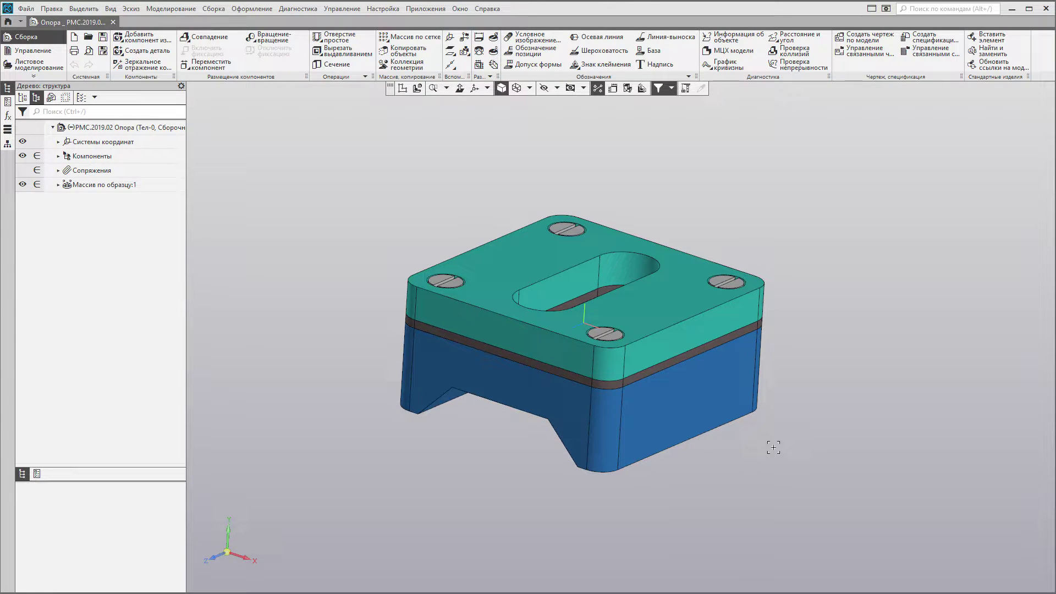
- Find the Фаска chamfer command by searching 'фаска', then cancel it
click(917, 13)
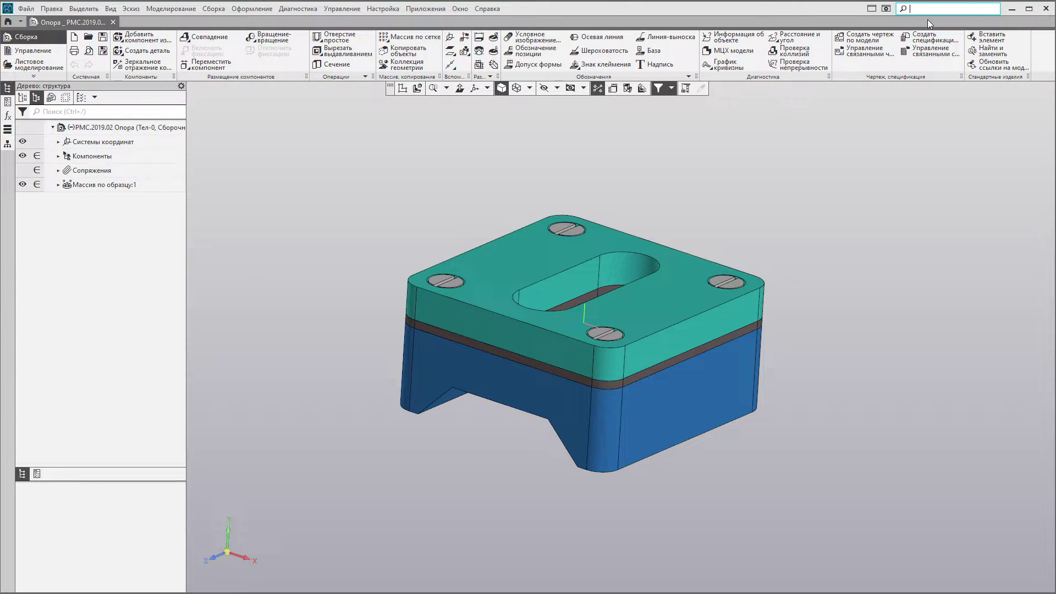
text(фаска)
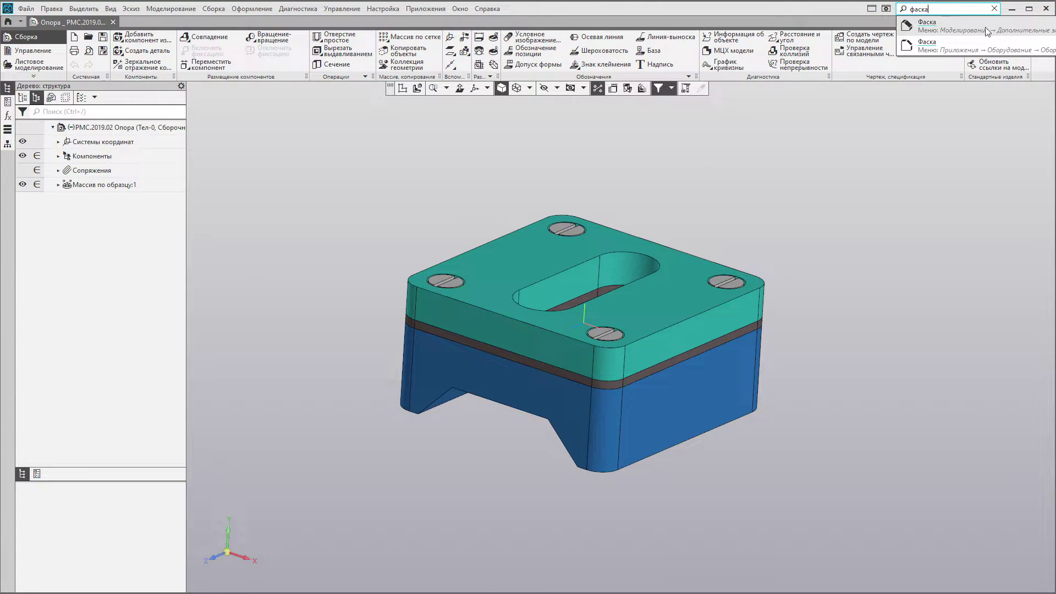
click(926, 25)
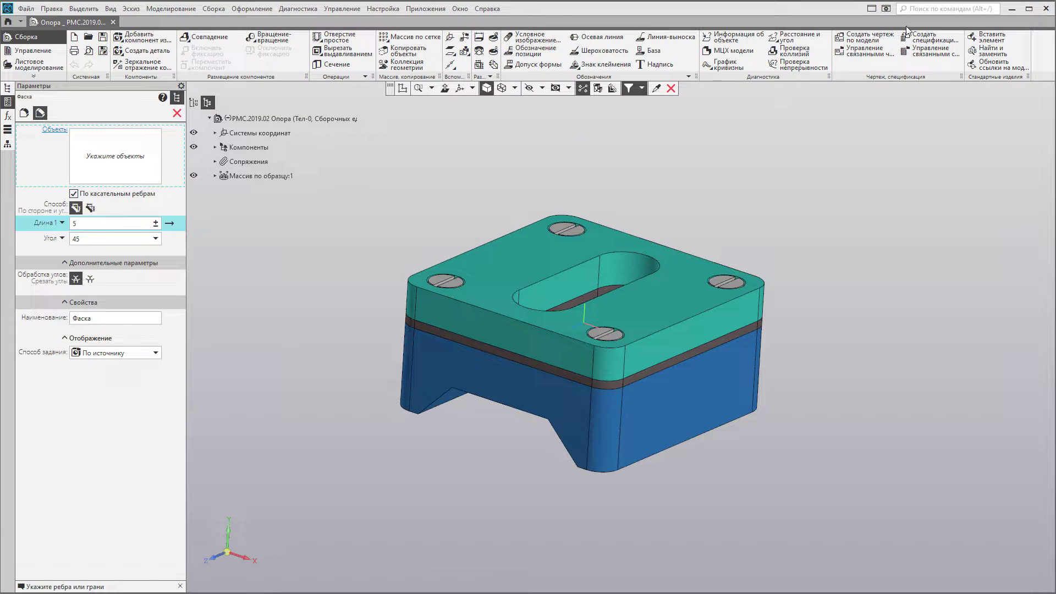
click(177, 112)
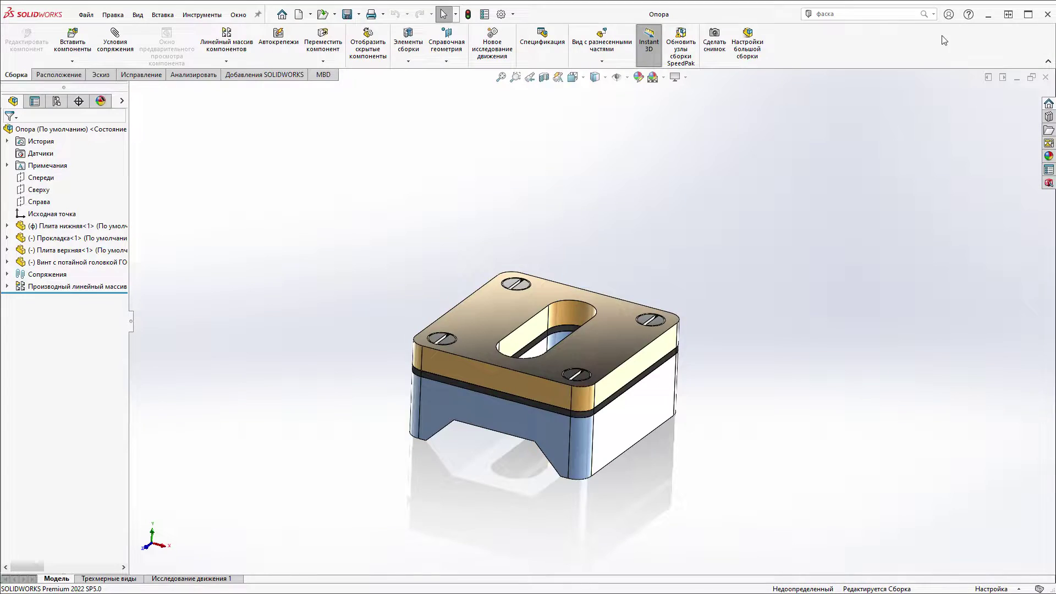
- Check the search scopes, toggle online help, and open then close the SOLIDWORKS help window
click(934, 13)
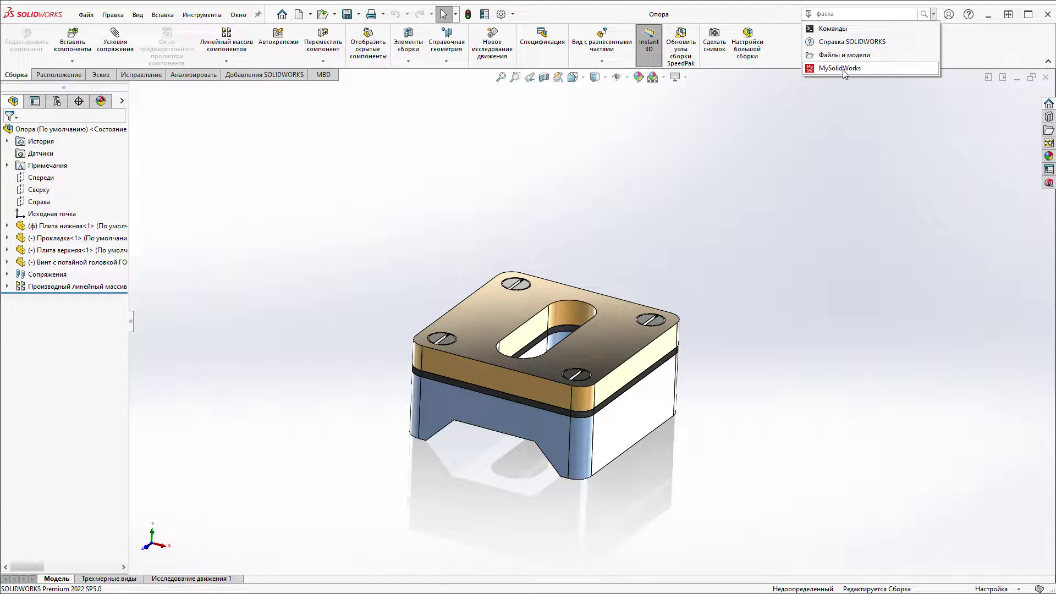
click(917, 132)
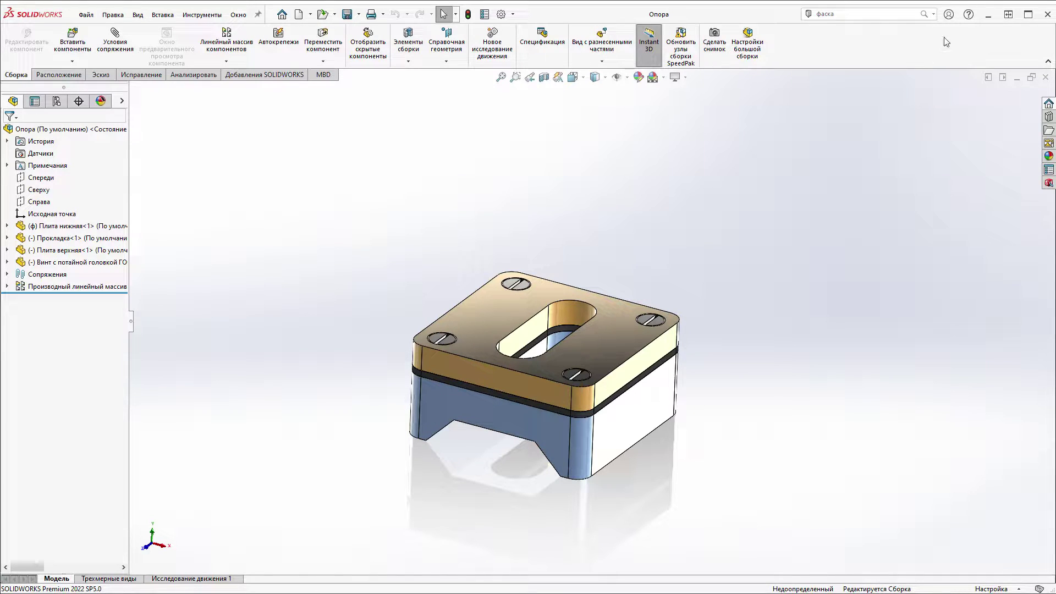
click(969, 15)
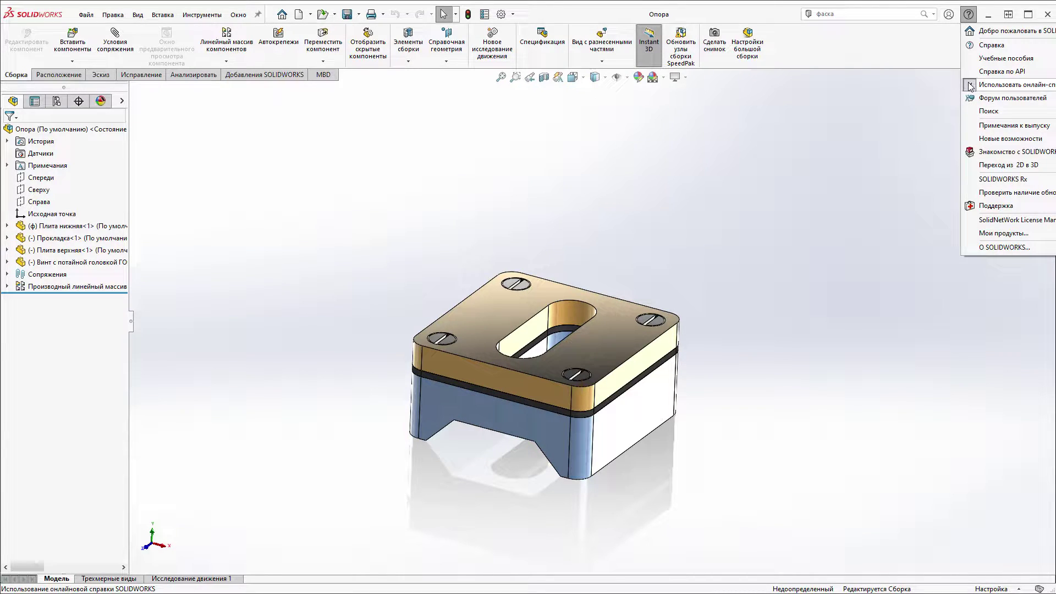
click(970, 86)
click(970, 15)
click(982, 33)
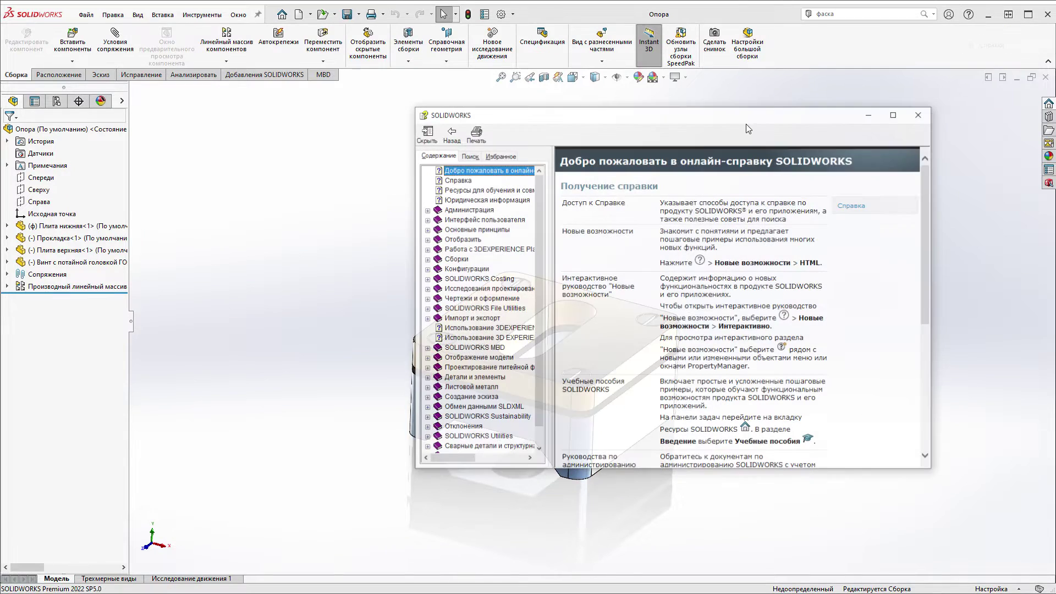
drag(500, 106, 539, 134)
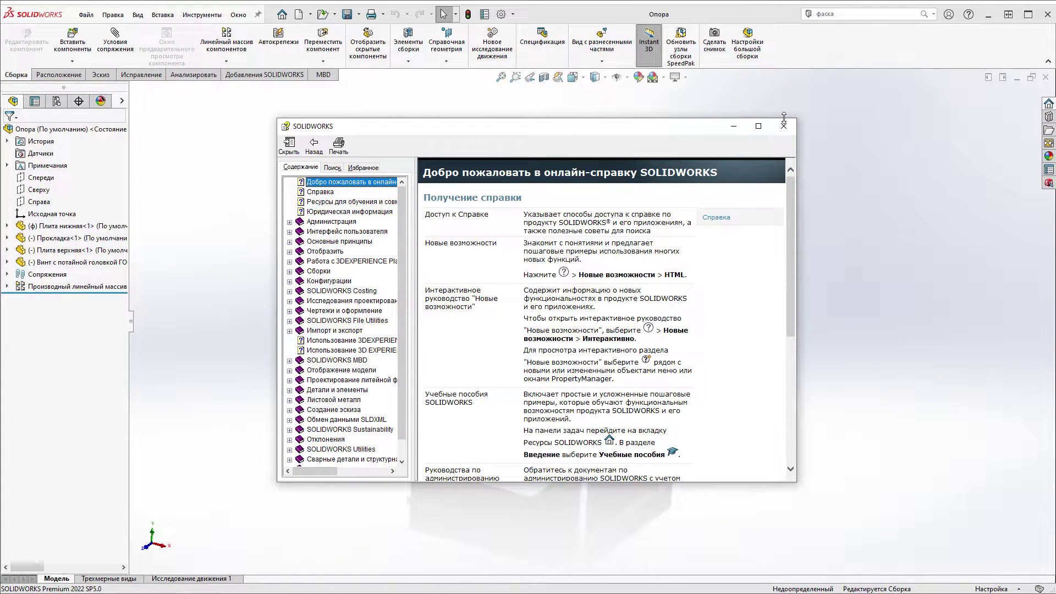
click(784, 125)
- Reopen the SOLIDWORKS online help, then bring up the KOMPAS-3D help with F1
click(969, 15)
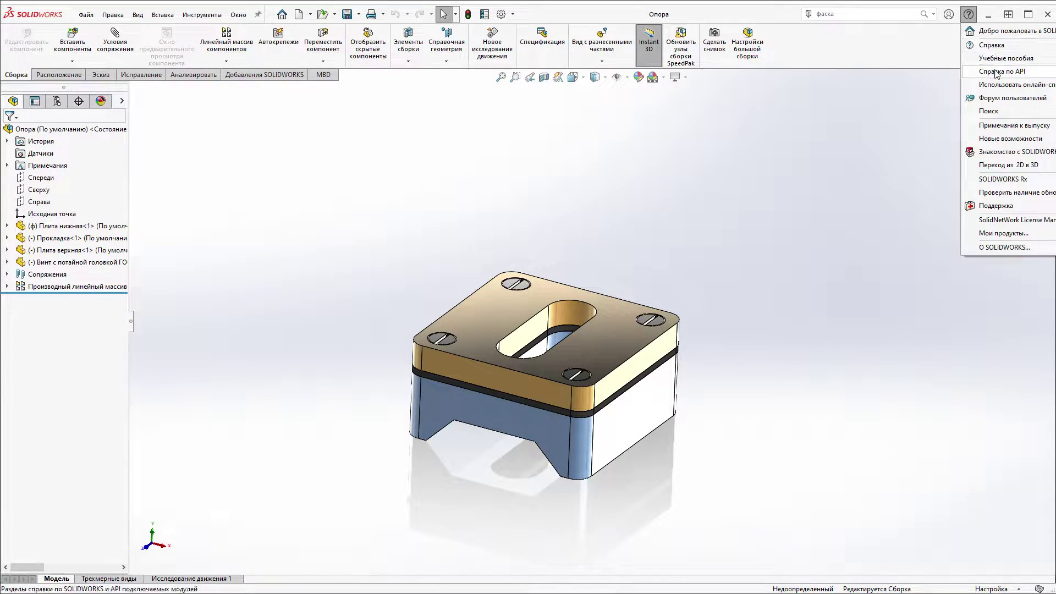
click(988, 86)
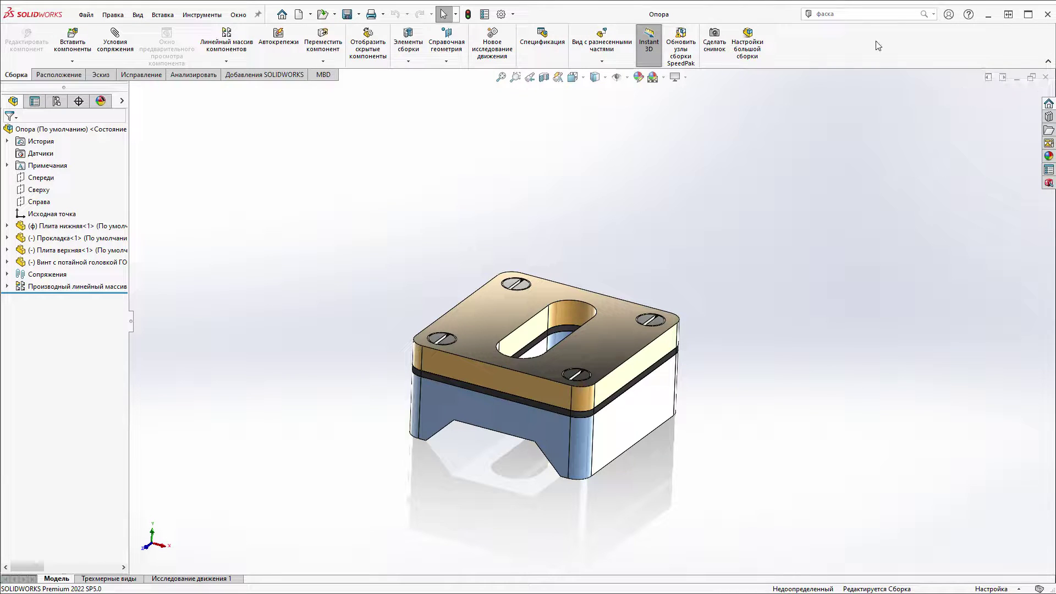
click(969, 15)
click(991, 45)
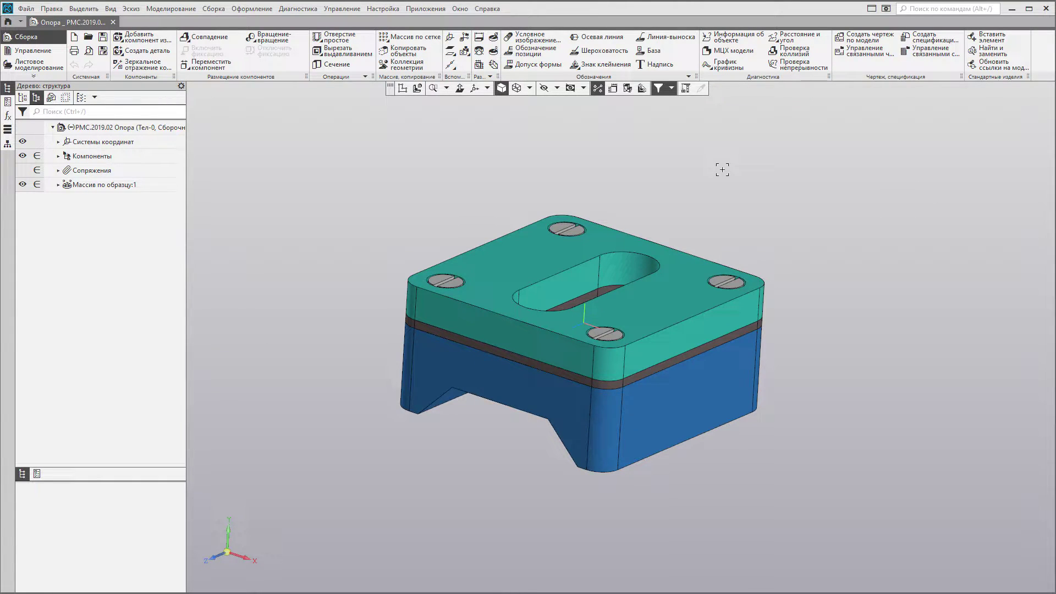
key(F1)
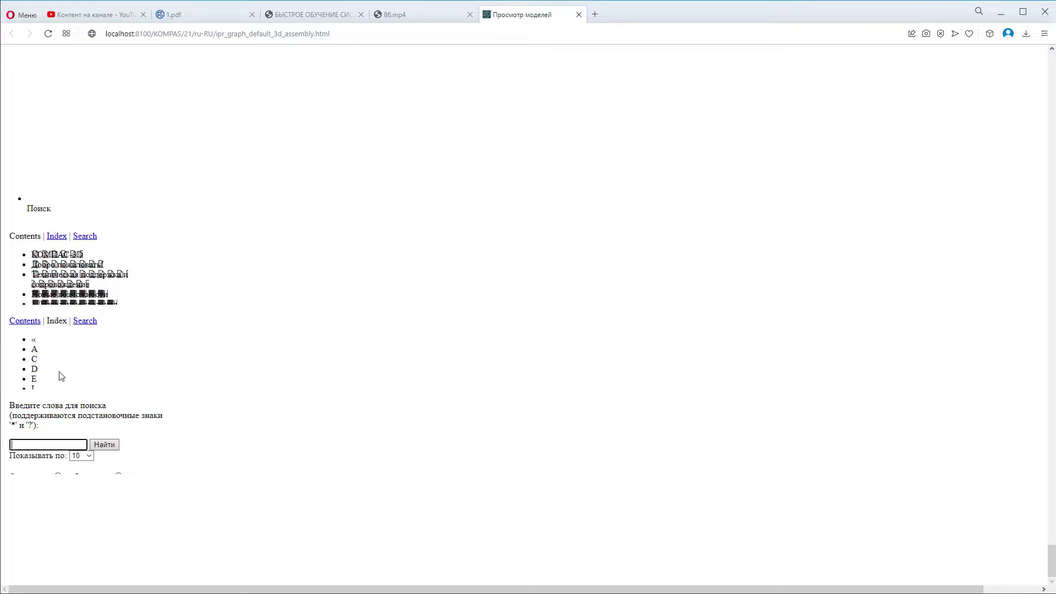
- Scroll through the 'Просмотр моделей' help page in Opera, jumping back to its top
scroll(200, 282, up, 5)
scroll(201, 282, up, 5)
scroll(518, 308, up, 3)
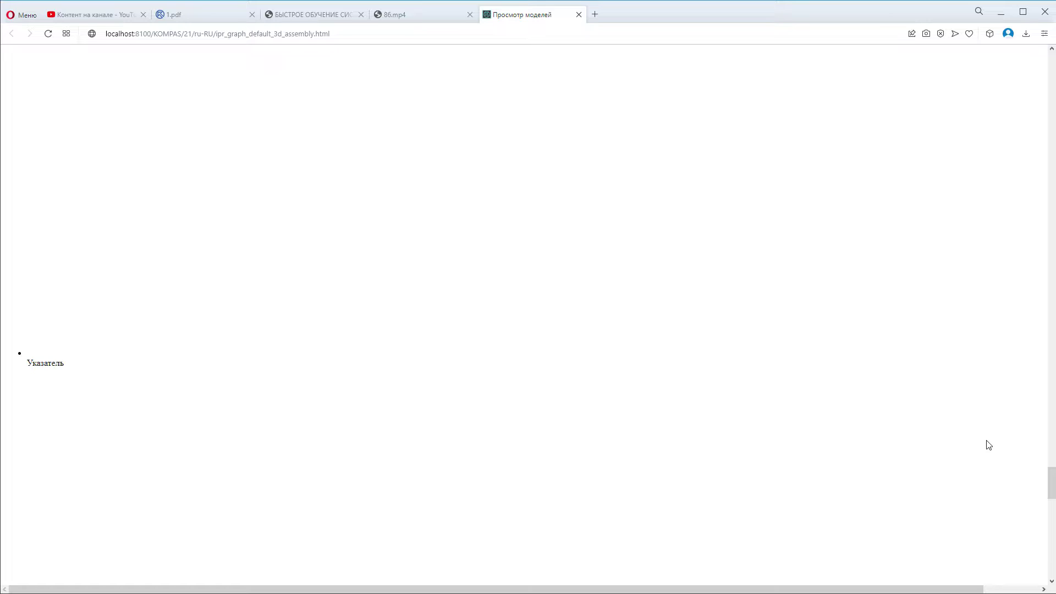
drag(1051, 481, 1015, 125)
scroll(118, 235, down, 3)
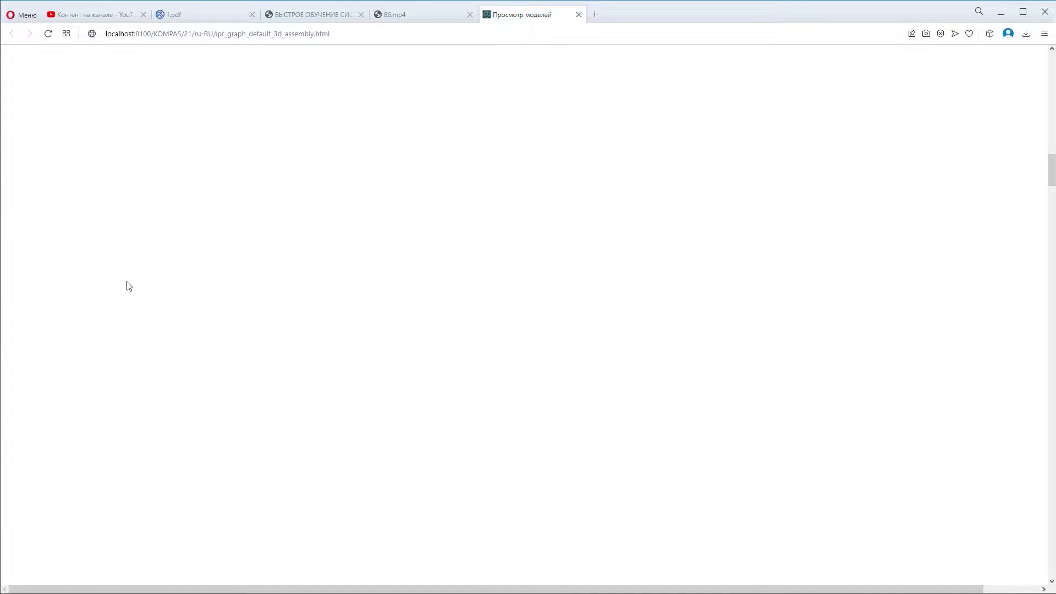
scroll(198, 365, down, 3)
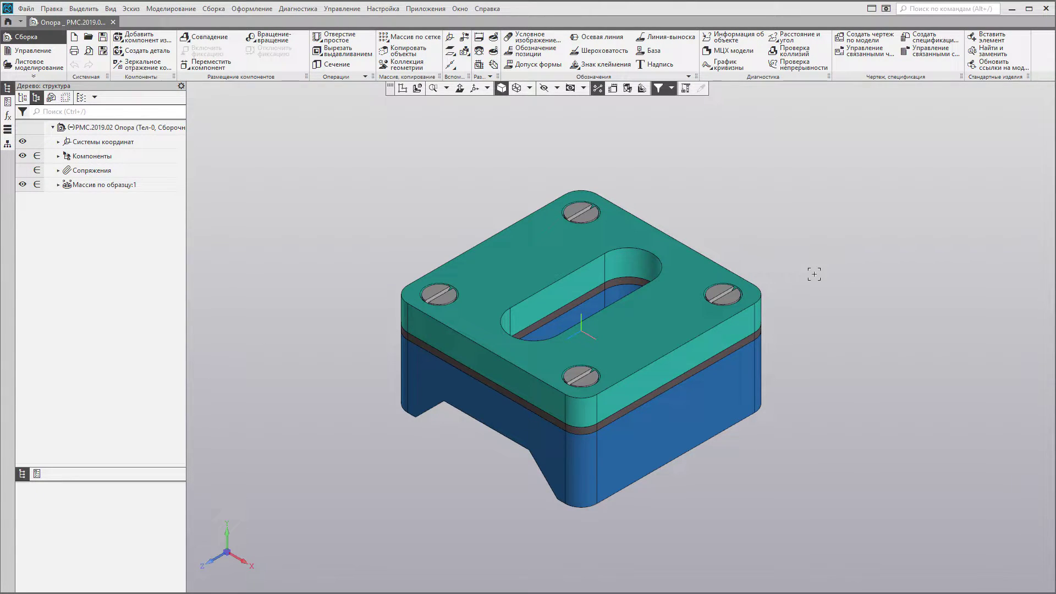
- Orbit the KOMPAS-3D assembly to see the upper plate's underside, then return to an oblique top view
mouse_move(821, 325)
mouse_down()
mouse_move(821, 354)
mouse_move(823, 302)
mouse_move(847, 295)
mouse_move(850, 327)
mouse_move(877, 274)
mouse_move(655, 273)
mouse_move(629, 323)
mouse_move(777, 411)
mouse_move(936, 294)
mouse_move(797, 205)
mouse_move(743, 370)
mouse_move(664, 283)
mouse_move(644, 330)
mouse_up()
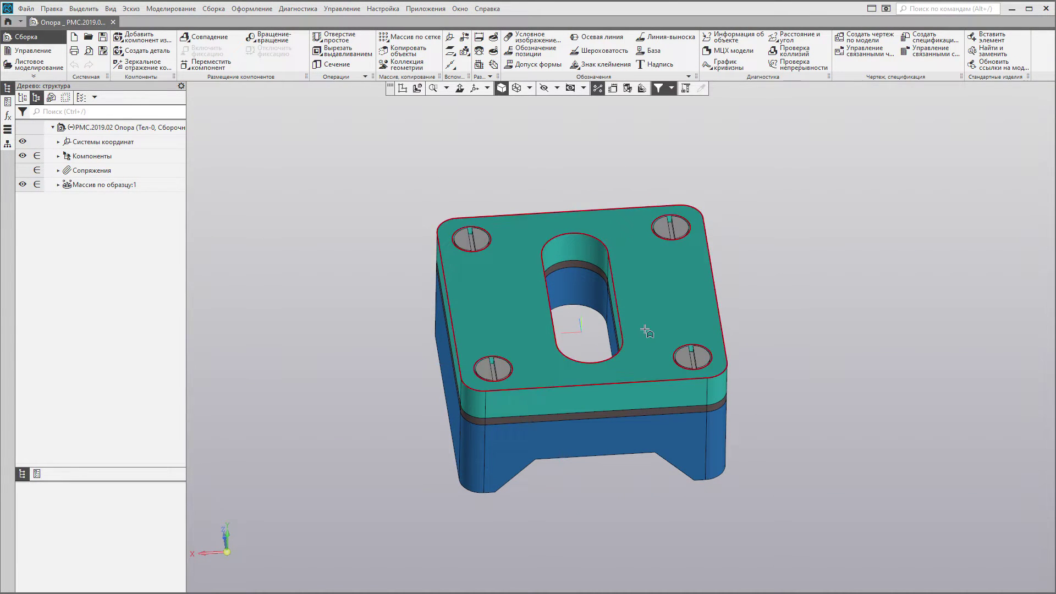
mouse_move(814, 299)
shift+middle_down()
mouse_move(740, 282)
mouse_move(804, 309)
mouse_move(662, 348)
mouse_move(856, 346)
mouse_move(771, 323)
mouse_move(844, 342)
mouse_move(747, 337)
mouse_move(818, 309)
shift+middle_up()
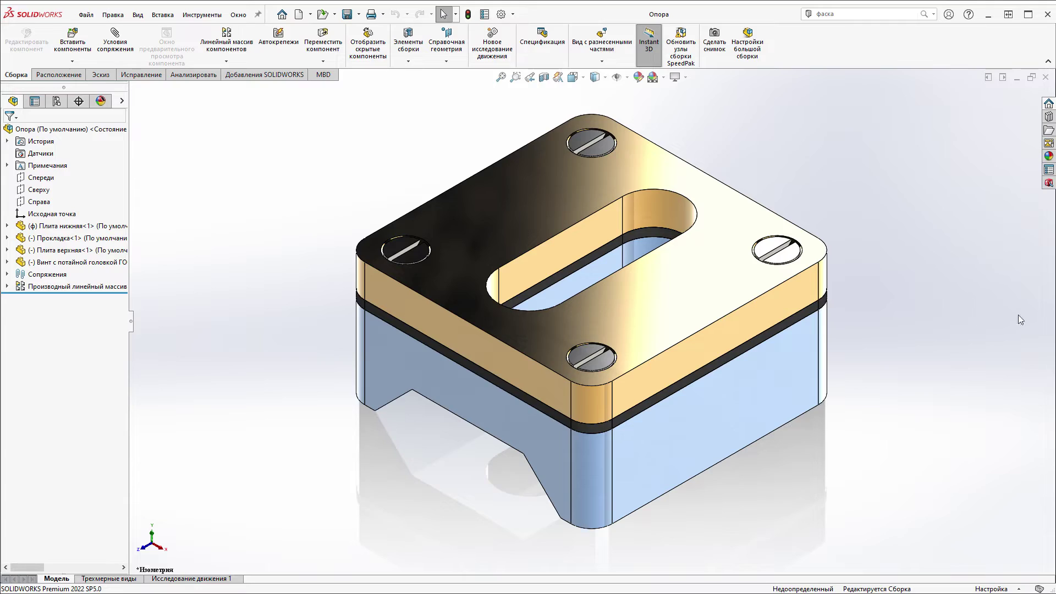
- Turn the SOLIDWORKS assembly to its underside, pan and zoom on the plates, then zoom to fit
mouse_move(896, 370)
middle_down()
mouse_move(873, 410)
mouse_move(858, 151)
mouse_move(856, 281)
mouse_move(978, 500)
mouse_move(863, 332)
mouse_move(982, 501)
mouse_move(773, 138)
mouse_move(776, 264)
mouse_move(692, 122)
mouse_move(641, 202)
mouse_move(666, 233)
middle_up()
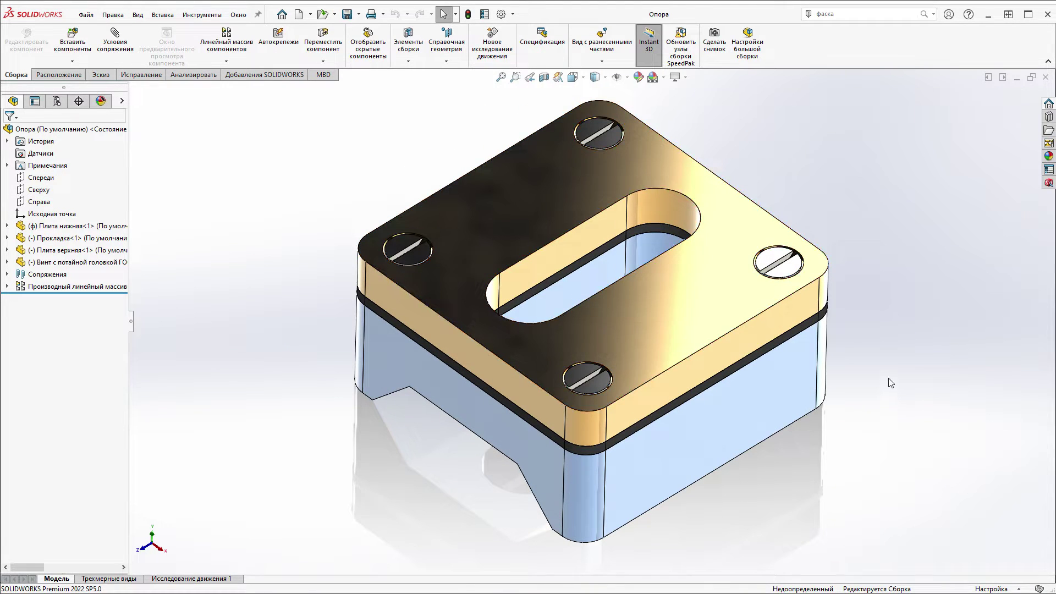
mouse_move(906, 350)
ctrl+middle_down()
mouse_move(707, 353)
mouse_move(963, 367)
mouse_move(834, 356)
mouse_move(818, 369)
ctrl+middle_up()
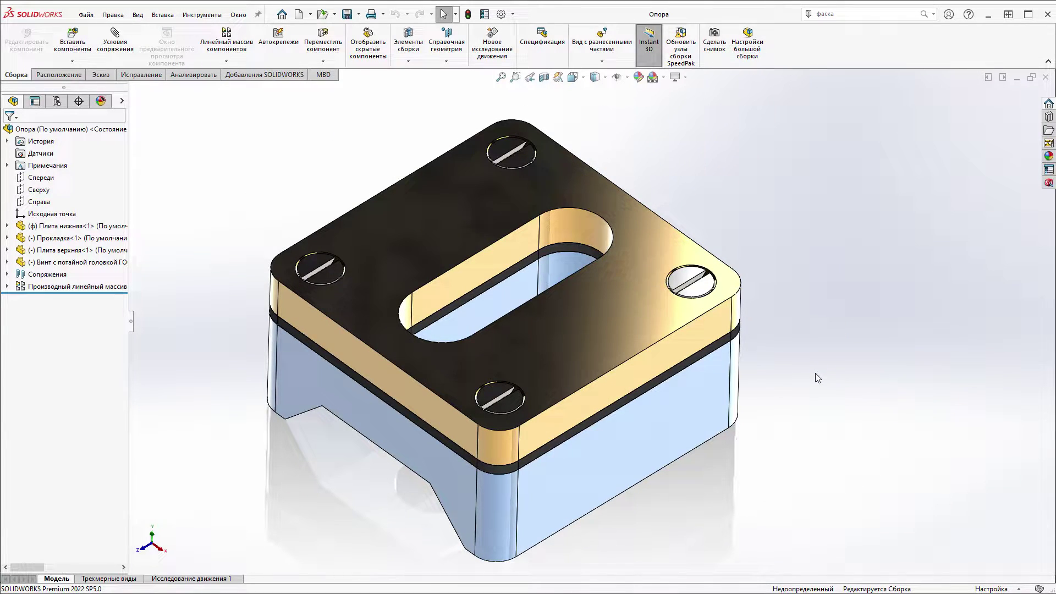
mouse_move(837, 381)
shift+middle_down()
mouse_move(837, 369)
mouse_move(826, 448)
mouse_move(847, 330)
mouse_move(842, 410)
mouse_move(832, 403)
shift+middle_up()
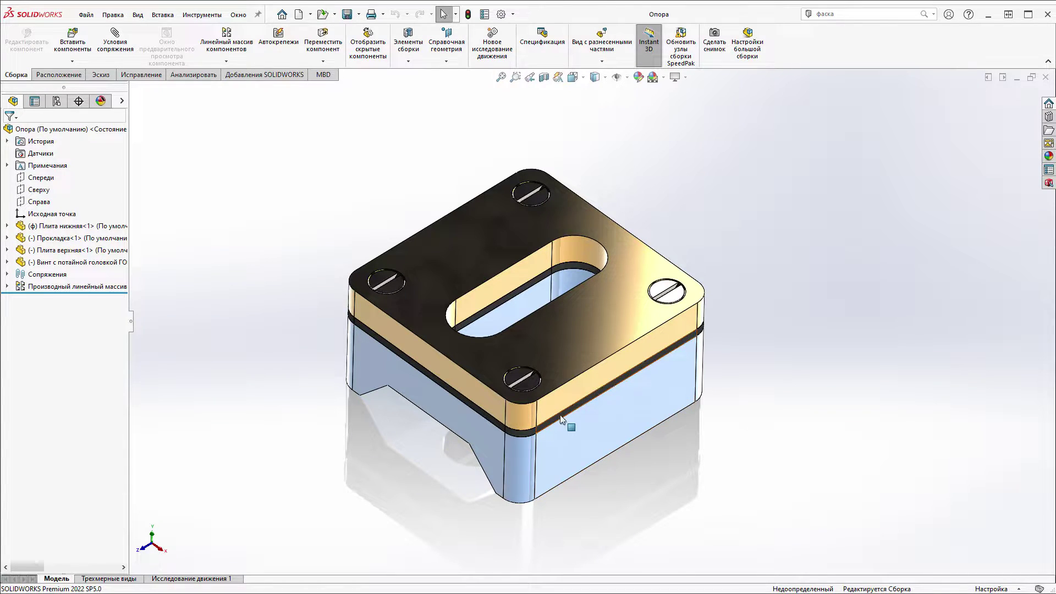
scroll(473, 454, down, 2)
scroll(473, 455, down, 1)
scroll(748, 342, down, 2)
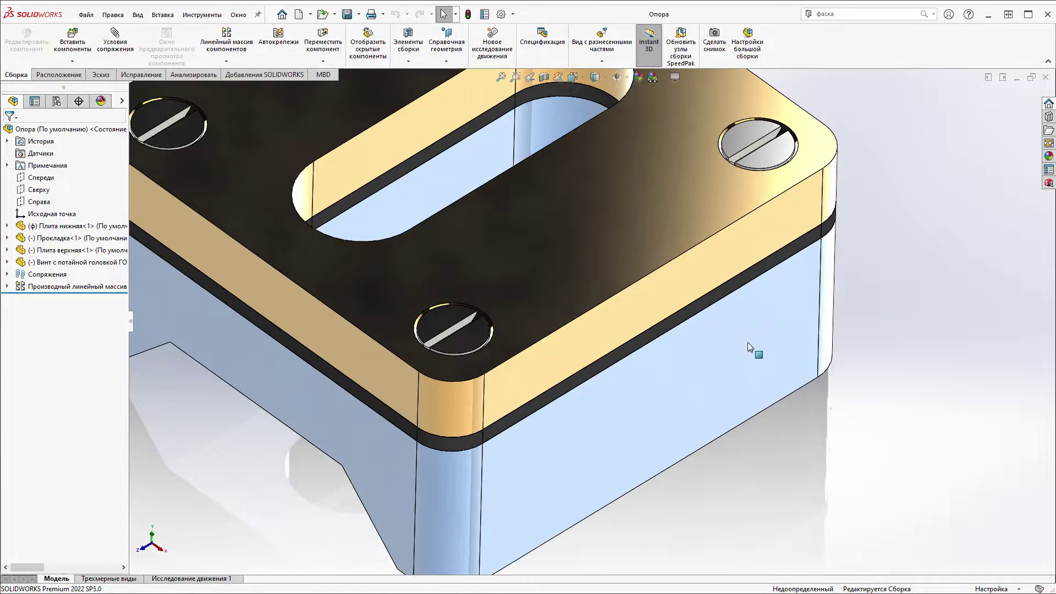
scroll(745, 349, down, 2)
scroll(746, 352, down, 1)
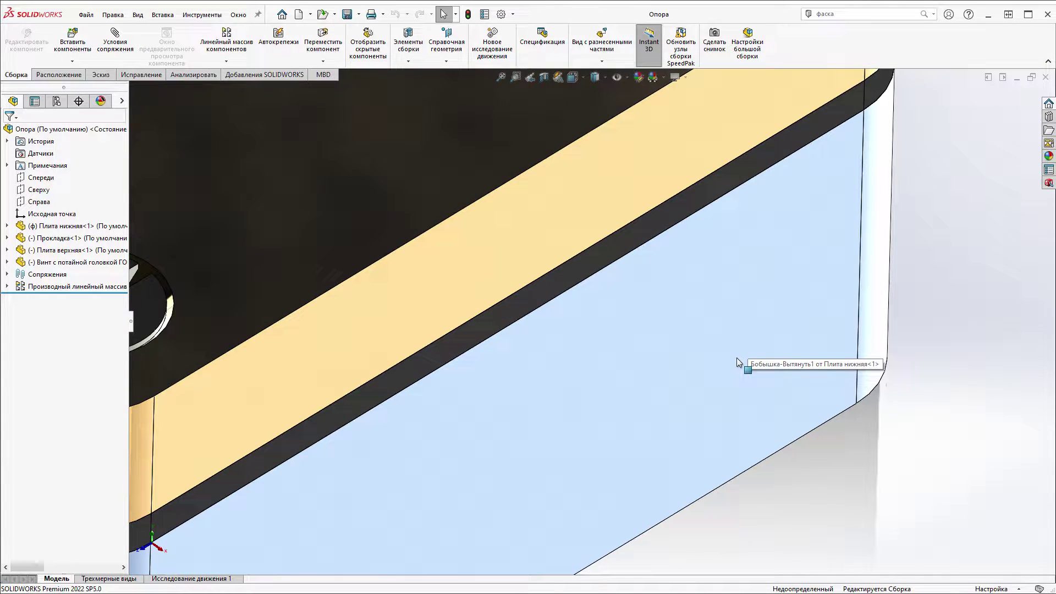
key(f)
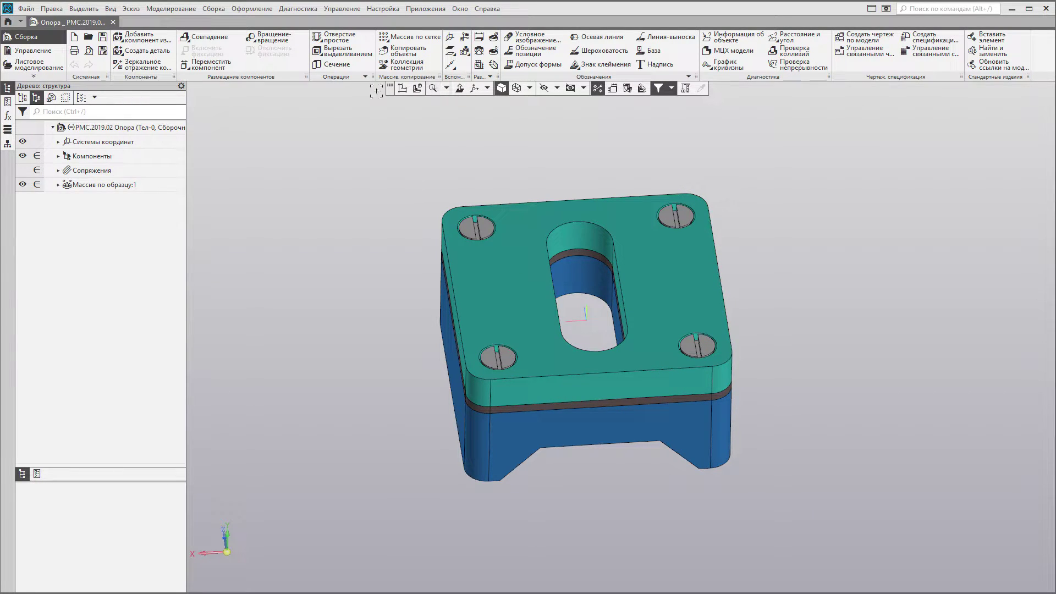
click(380, 11)
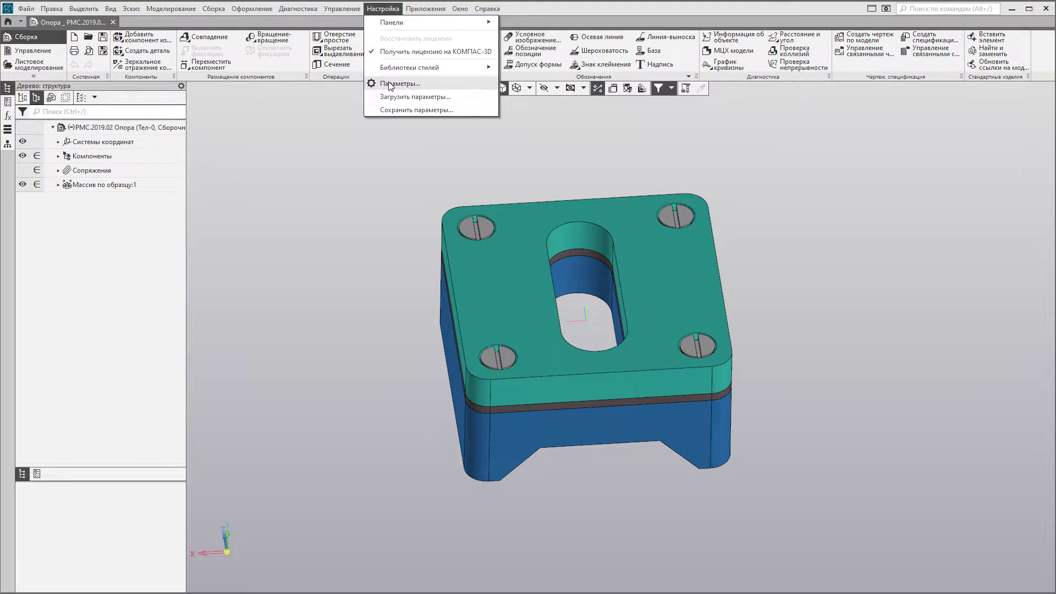
click(391, 83)
click(363, 188)
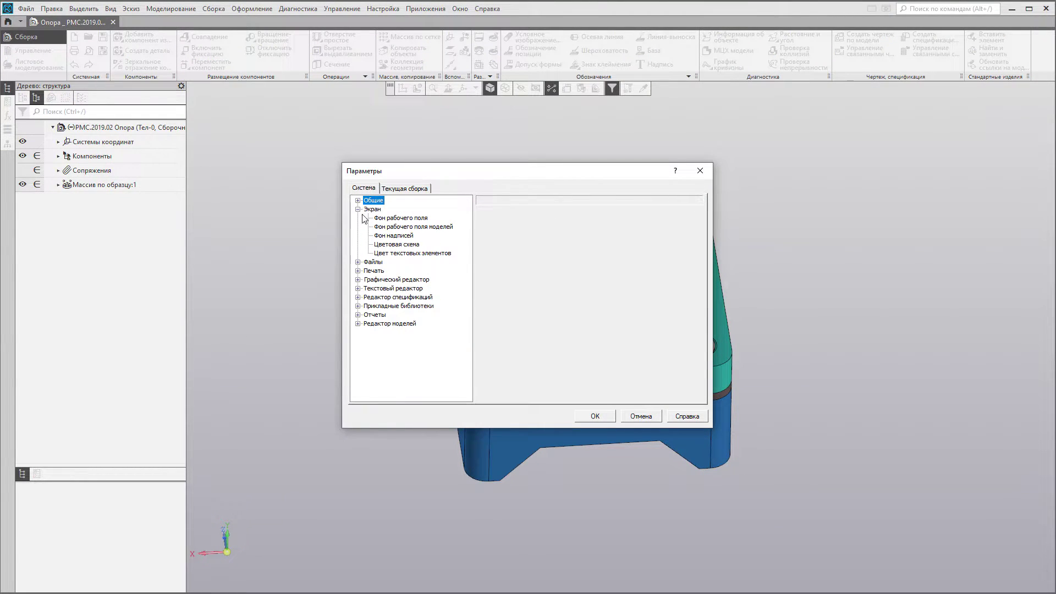
click(358, 201)
click(380, 271)
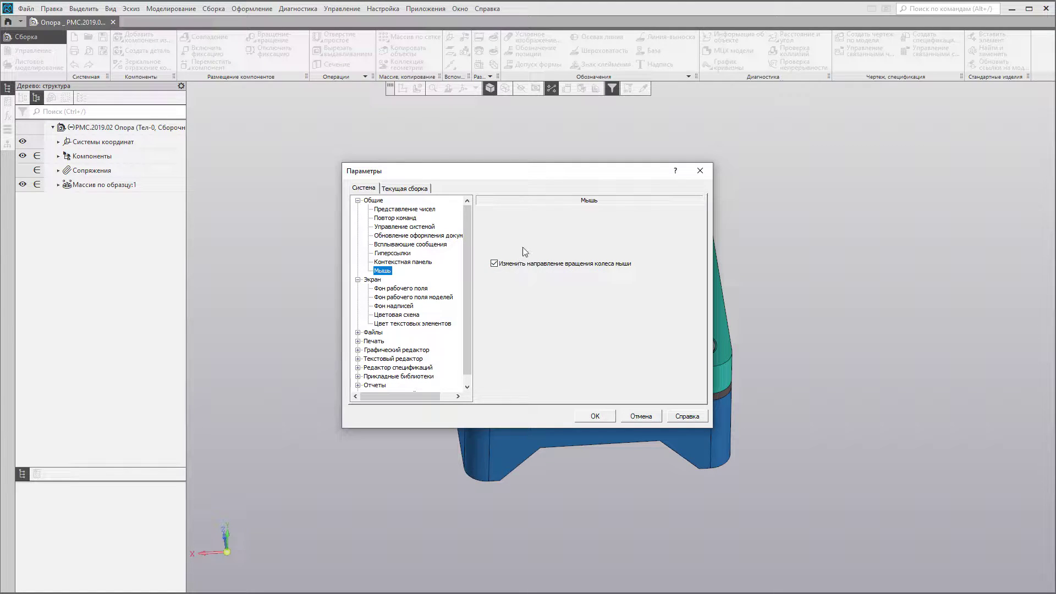
click(494, 264)
click(494, 263)
click(596, 416)
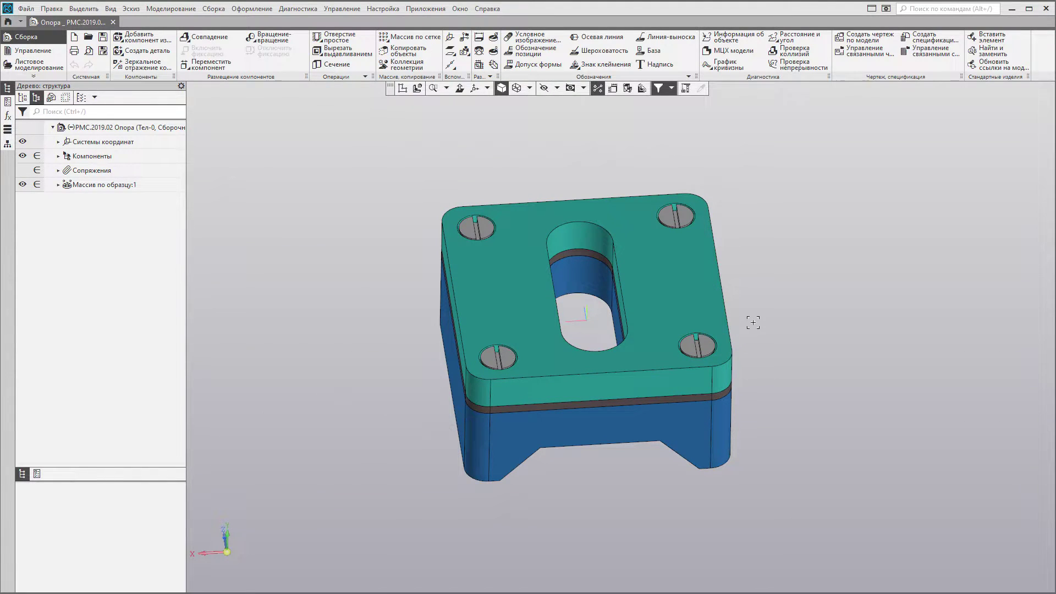
- Wheel-zoom the KOMPAS-3D assembly in and out, then orbit it to another angle
scroll(750, 318, up, 1)
scroll(754, 323, up, 3)
scroll(754, 323, up, 1)
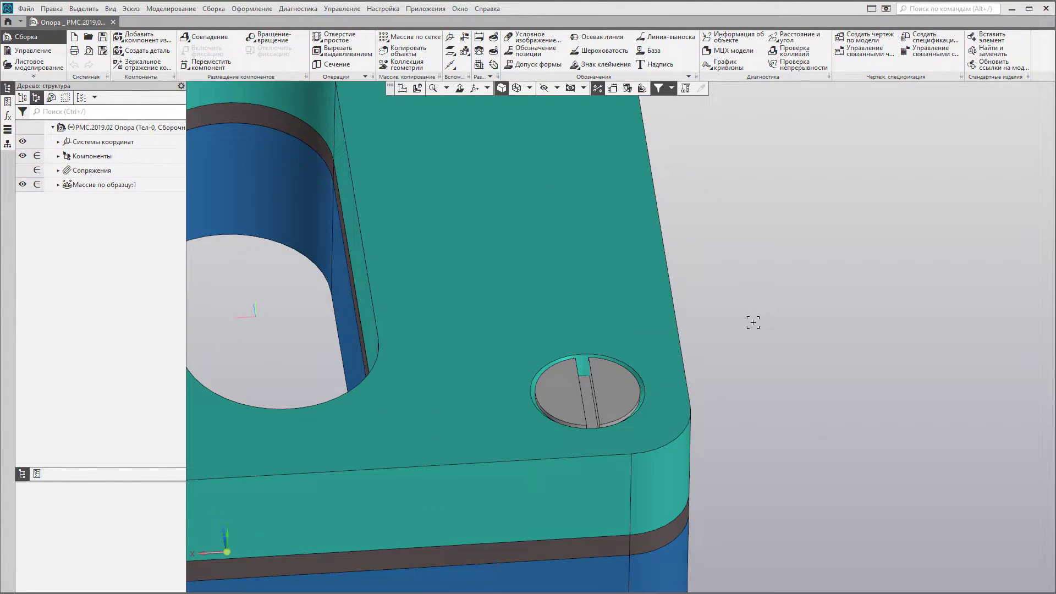
scroll(753, 325, up, 2)
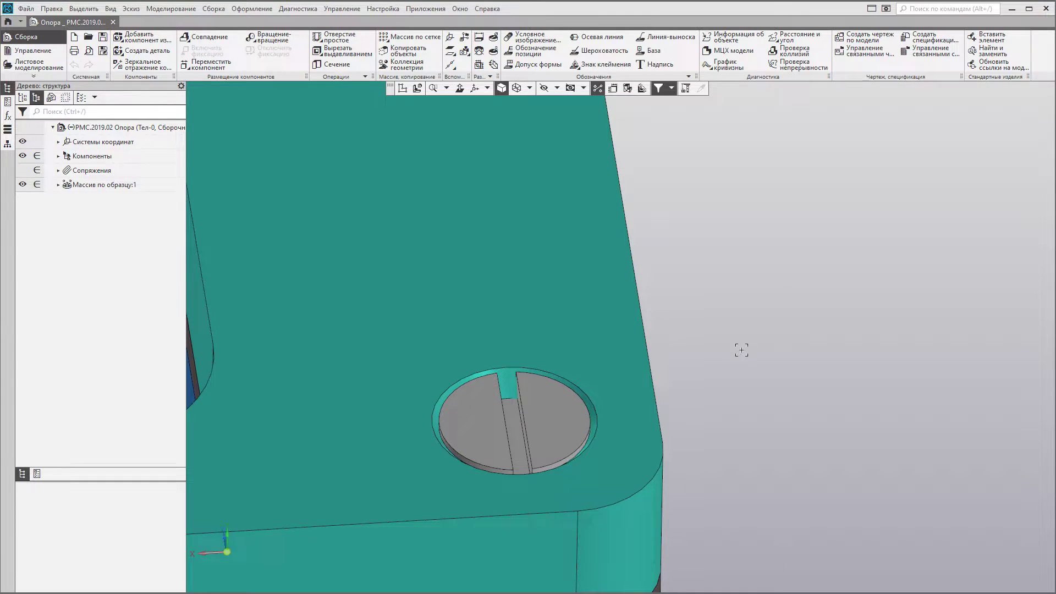
scroll(741, 350, down, 7)
scroll(743, 356, down, 2)
scroll(743, 356, down, 3)
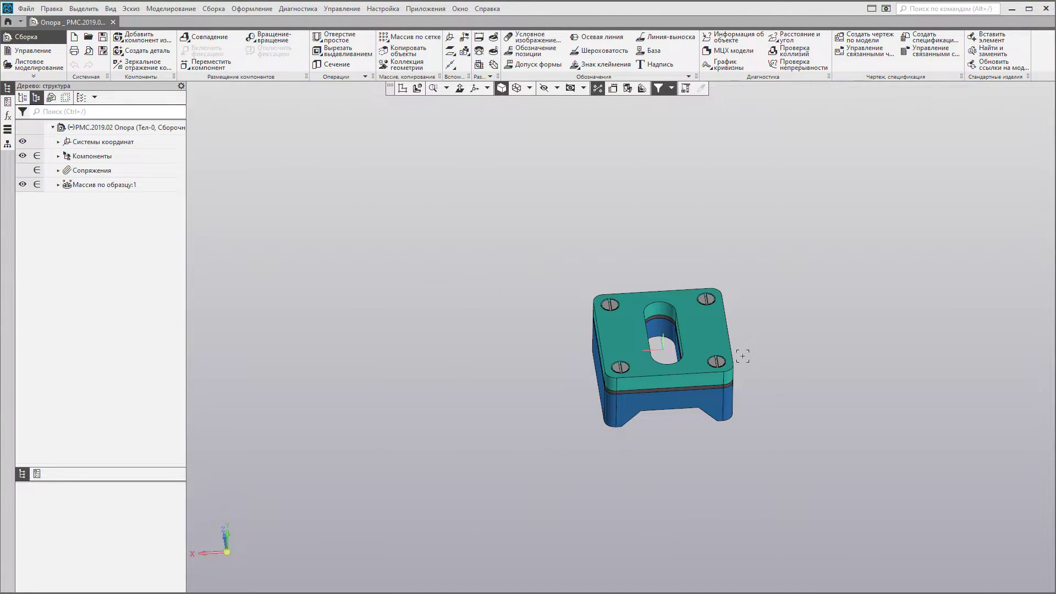
scroll(743, 356, down, 2)
scroll(743, 356, down, 2)
scroll(743, 356, up, 4)
scroll(740, 358, up, 2)
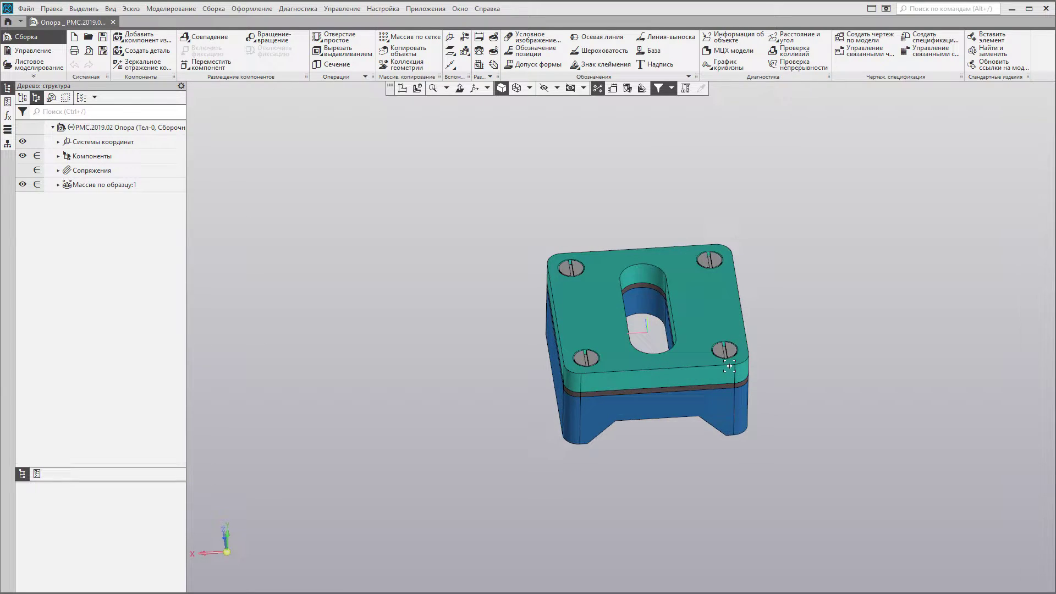
scroll(734, 362, up, 2)
scroll(729, 367, up, 1)
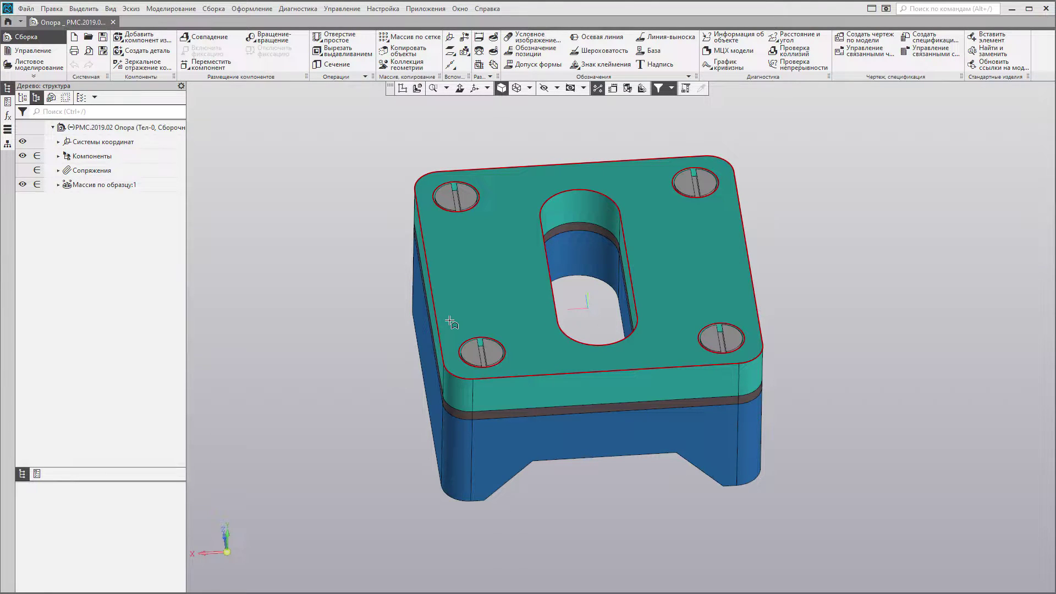
mouse_move(875, 361)
middle_down()
mouse_move(844, 307)
mouse_move(826, 412)
mouse_move(787, 367)
mouse_move(801, 278)
mouse_move(743, 308)
mouse_move(674, 377)
mouse_move(814, 427)
mouse_move(868, 408)
mouse_move(842, 422)
mouse_move(735, 417)
mouse_move(929, 440)
mouse_move(849, 325)
mouse_move(774, 378)
mouse_move(721, 365)
middle_up()
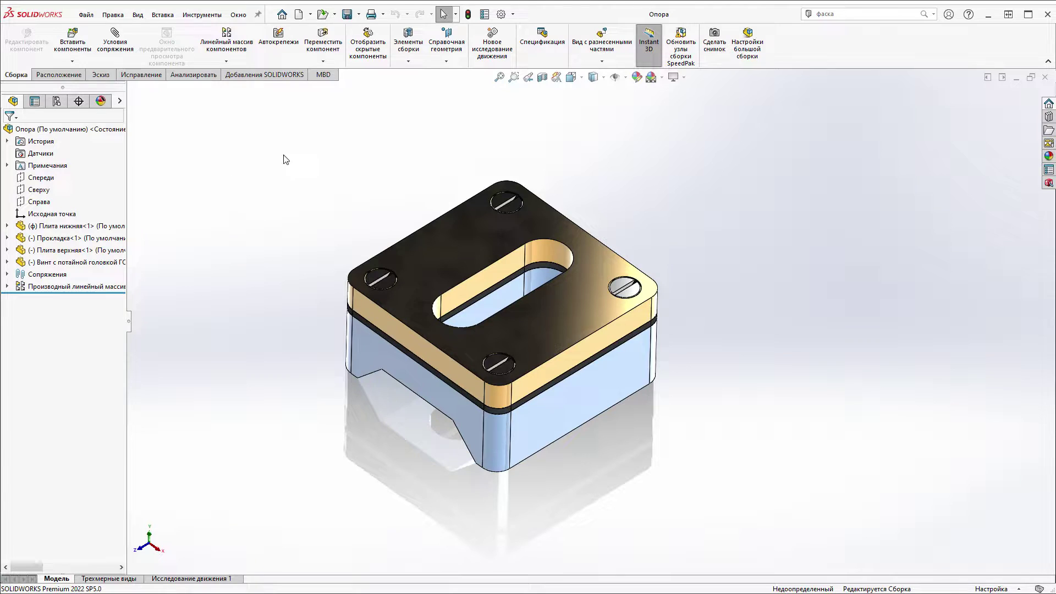
right_click(275, 58)
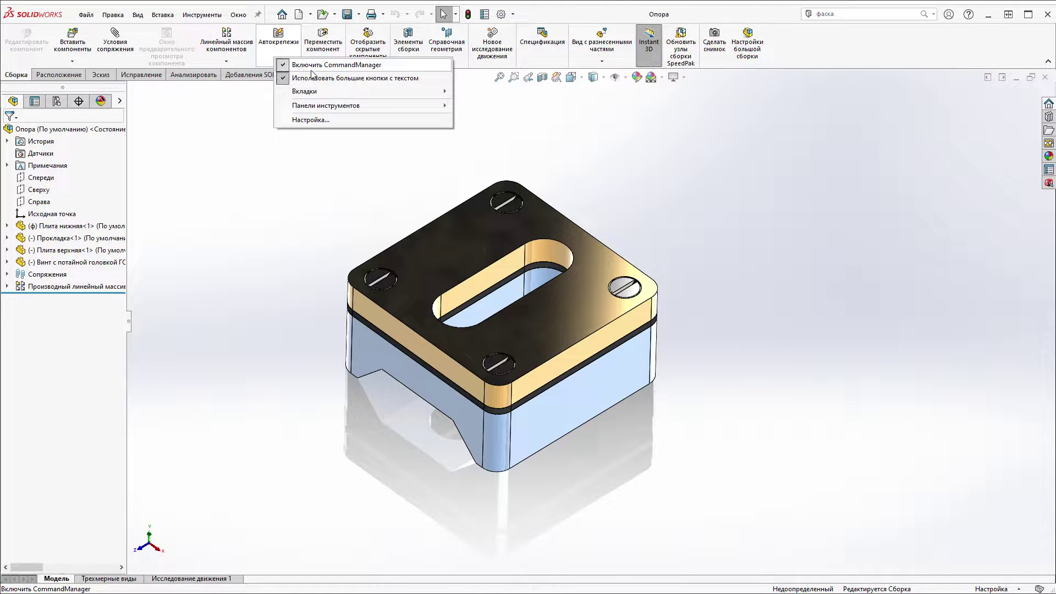
click(316, 82)
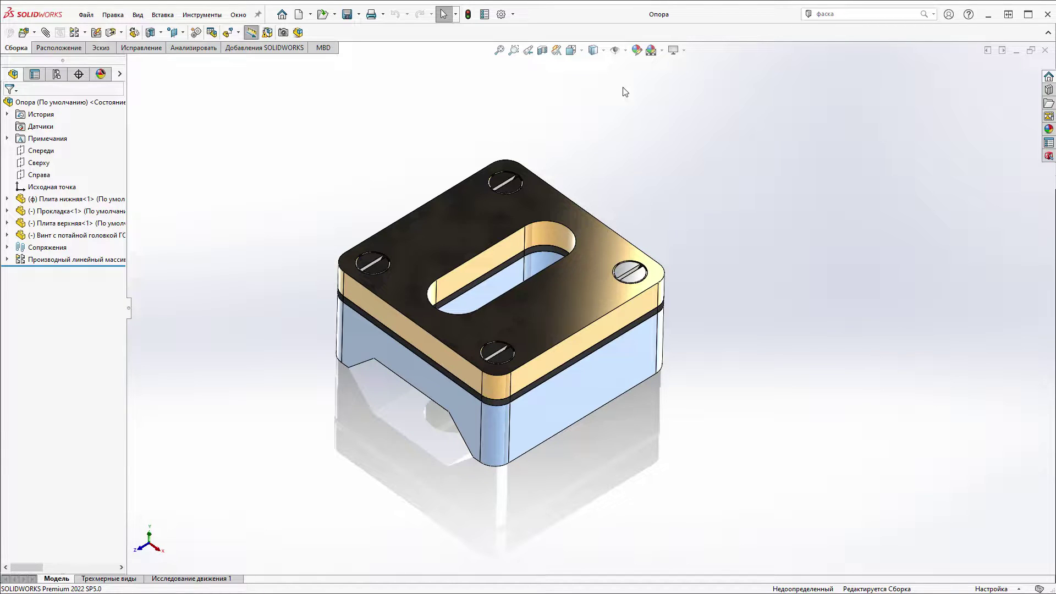
right_click(362, 33)
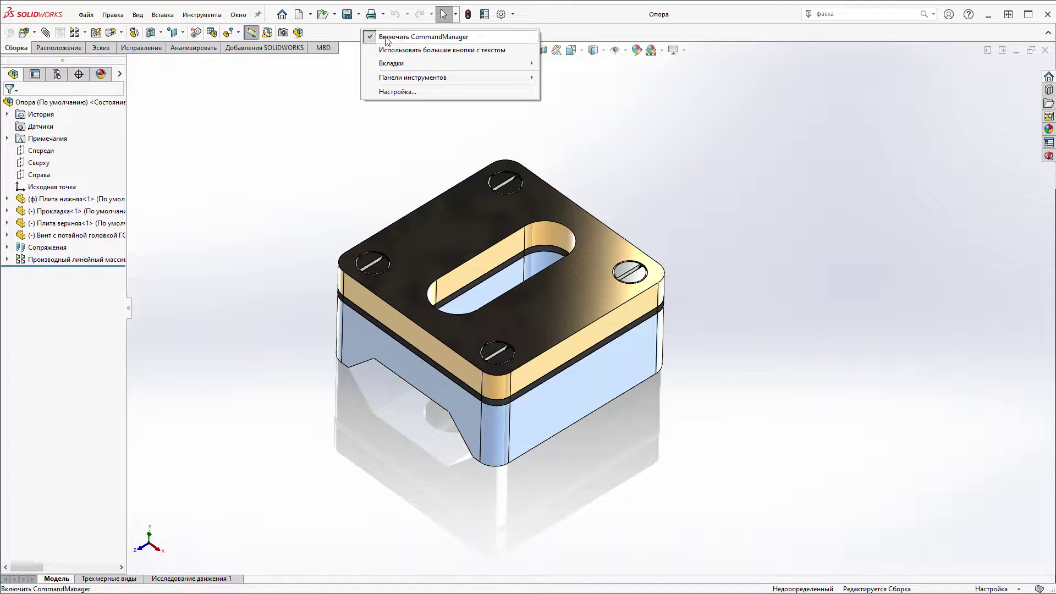
click(429, 48)
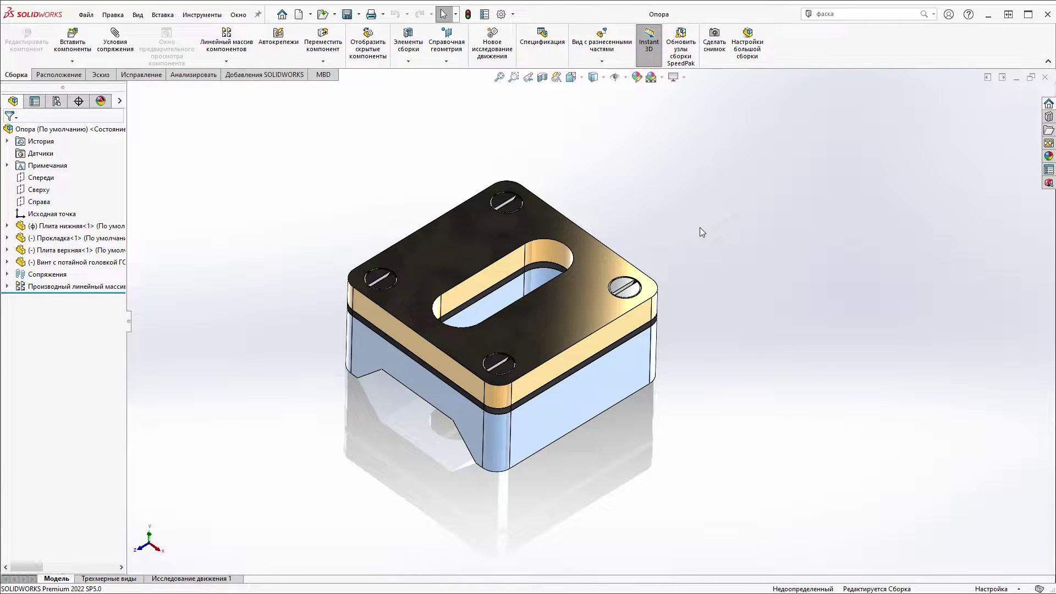
right_click(799, 49)
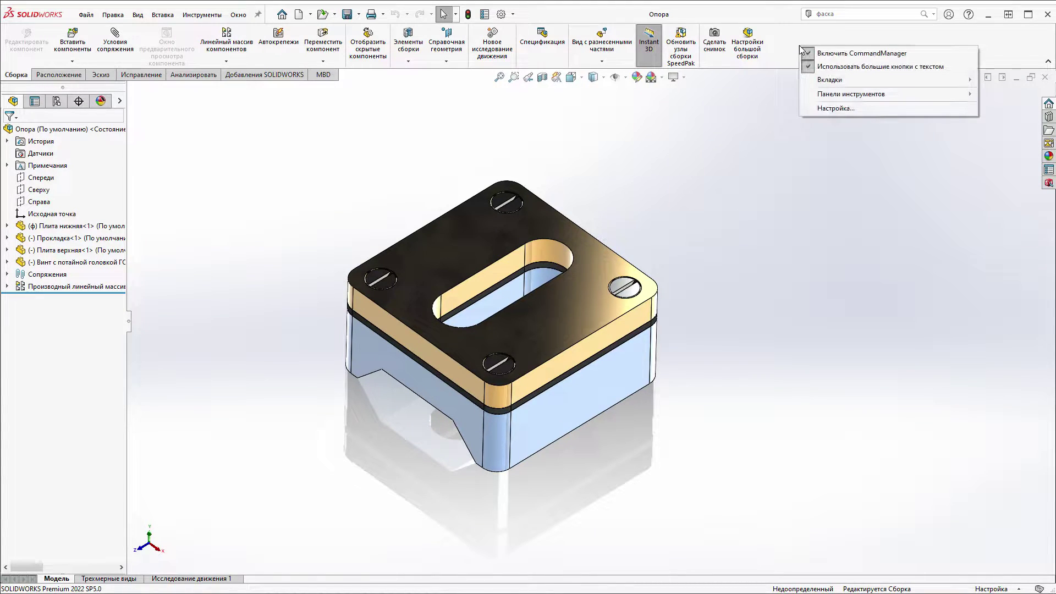
click(837, 51)
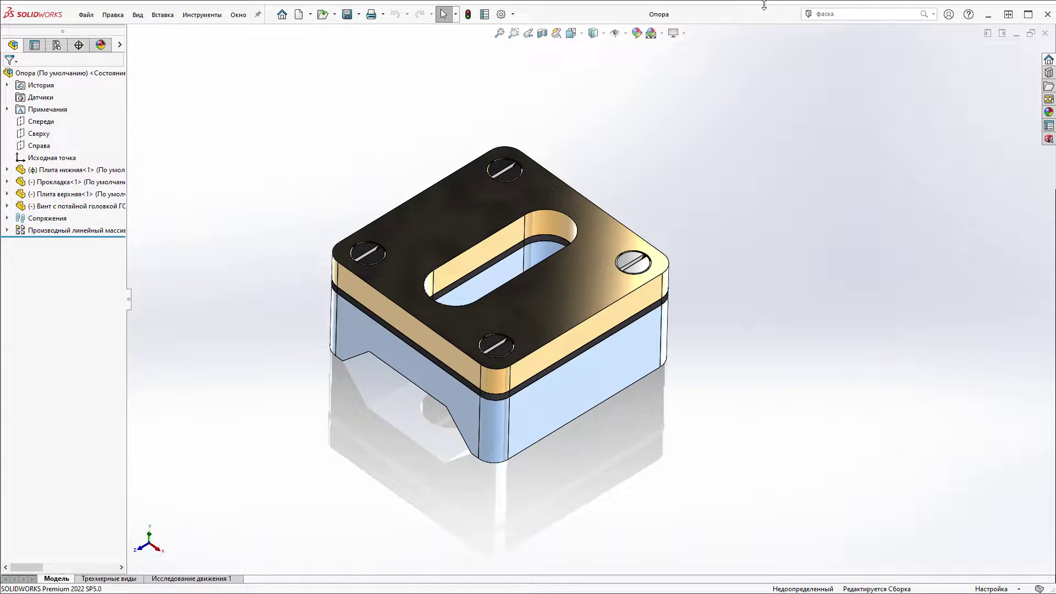
right_click(751, 18)
click(769, 25)
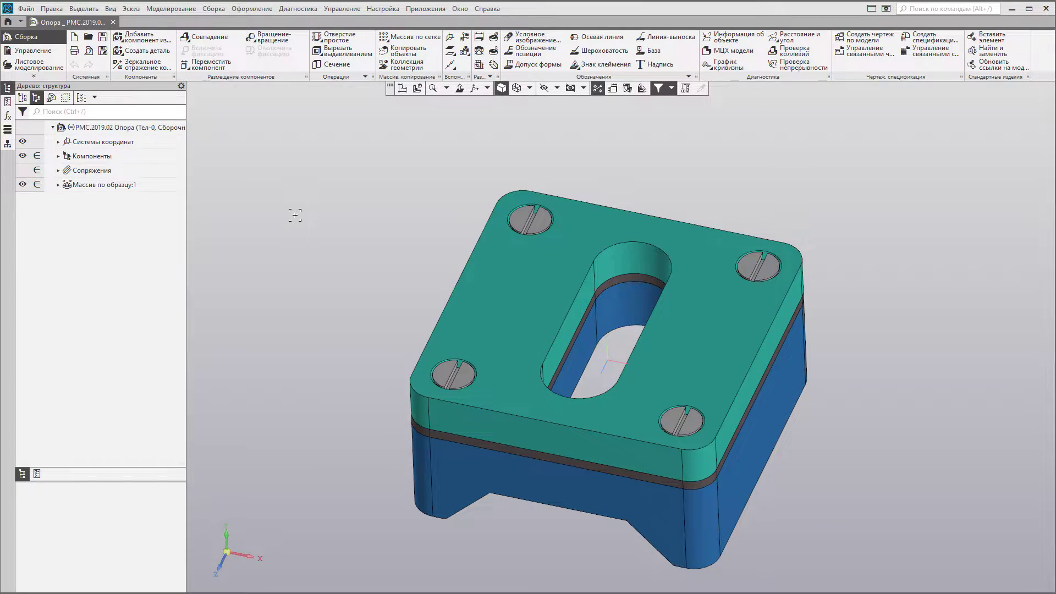
right_click(362, 42)
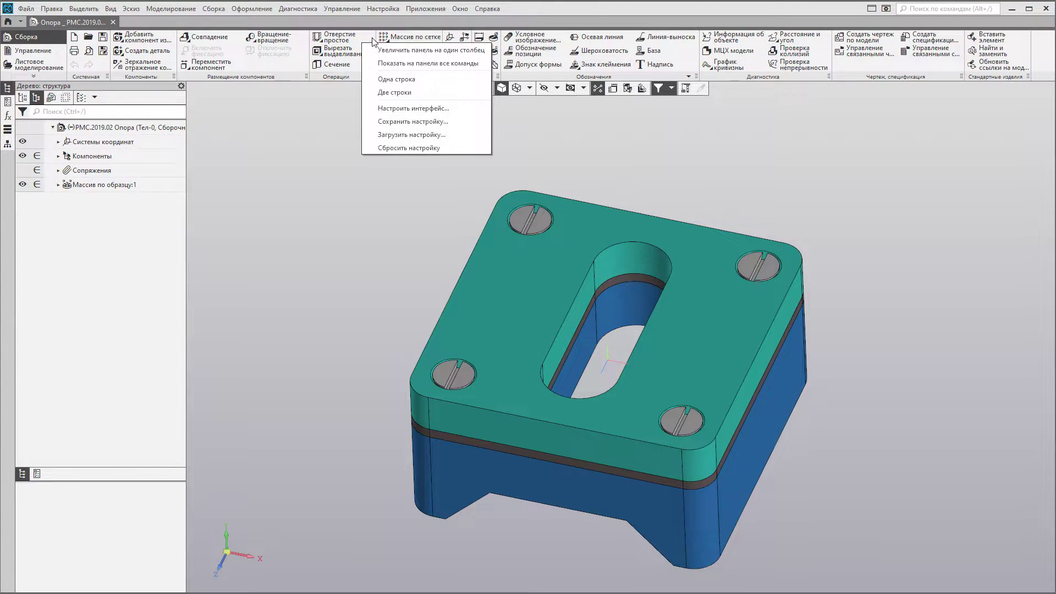
click(397, 79)
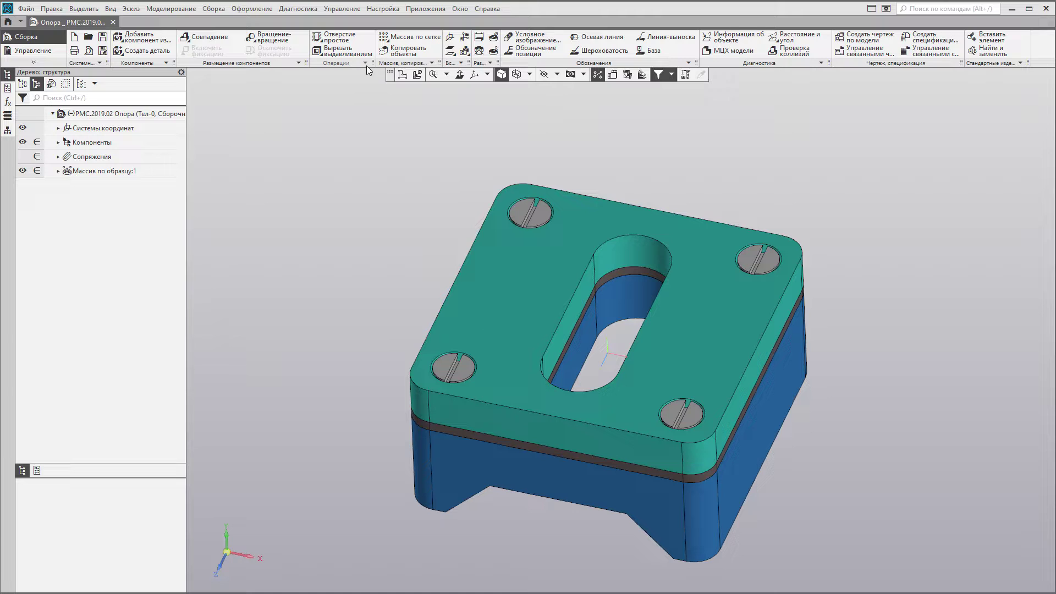
right_click(368, 44)
click(385, 74)
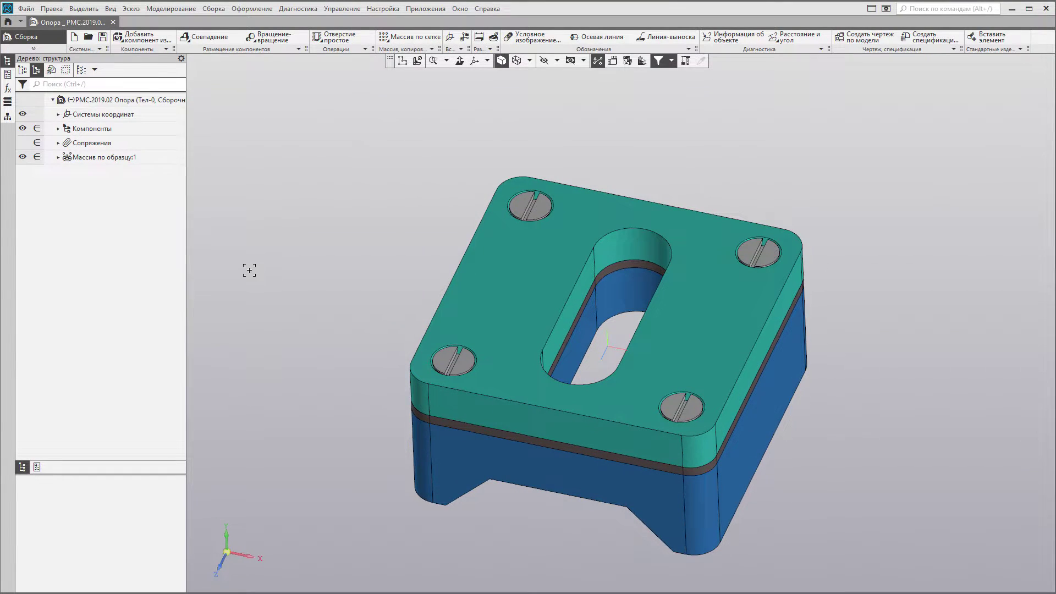
right_click(368, 46)
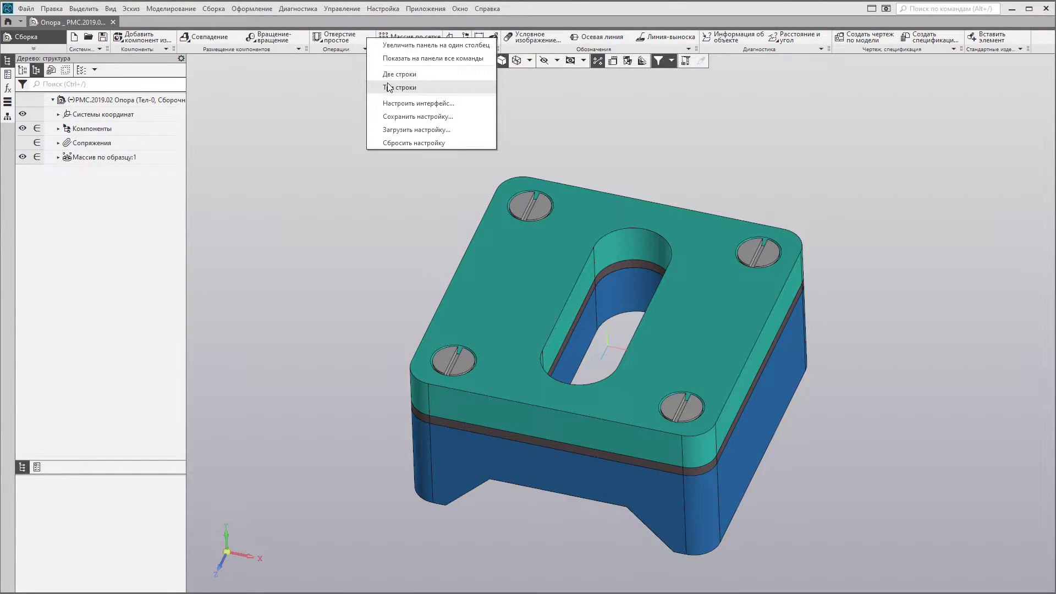
click(390, 87)
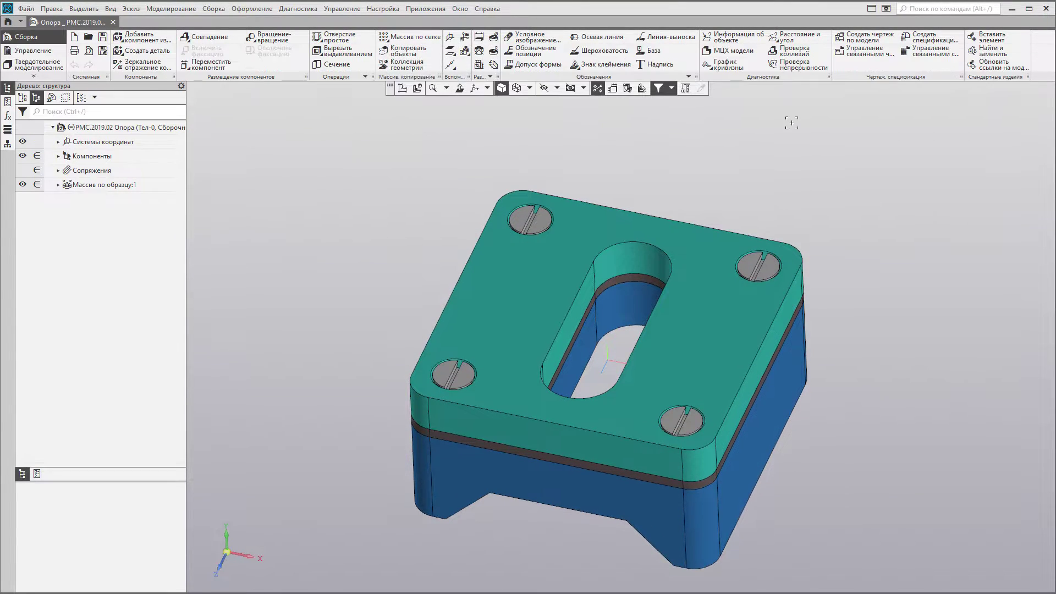
click(872, 8)
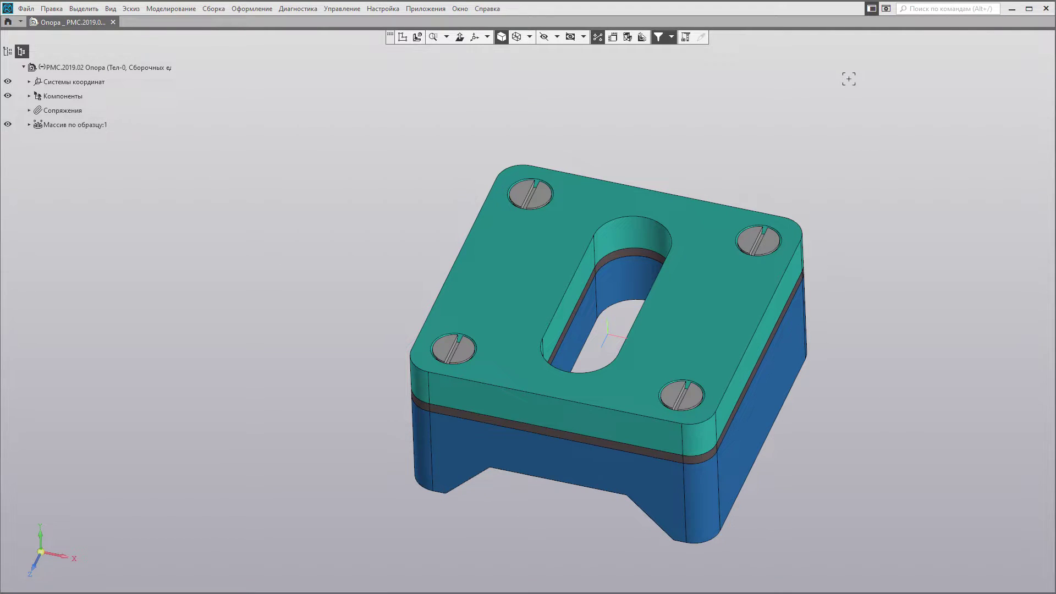
click(873, 9)
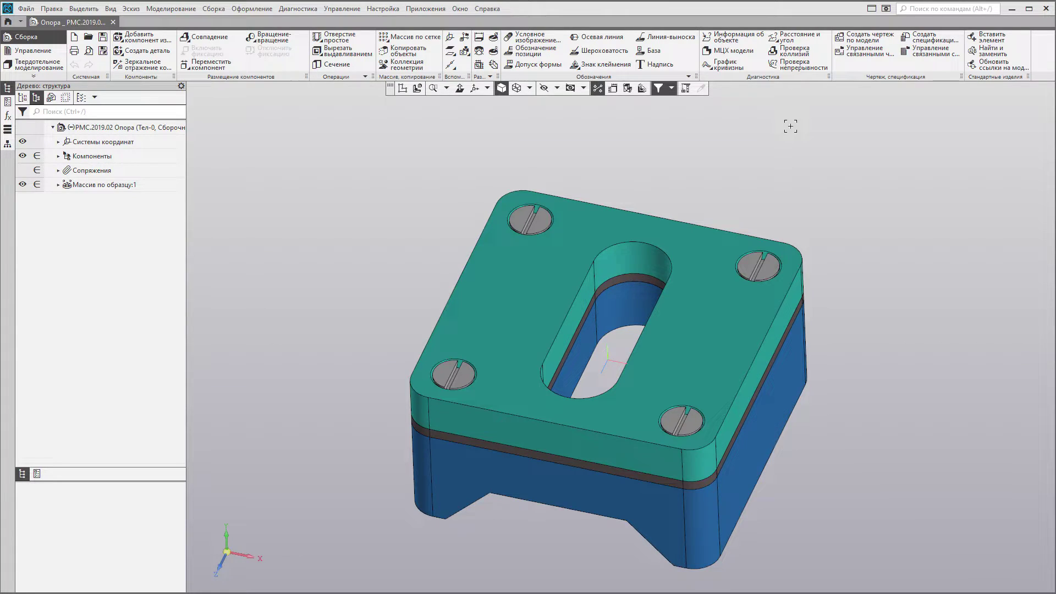
click(886, 9)
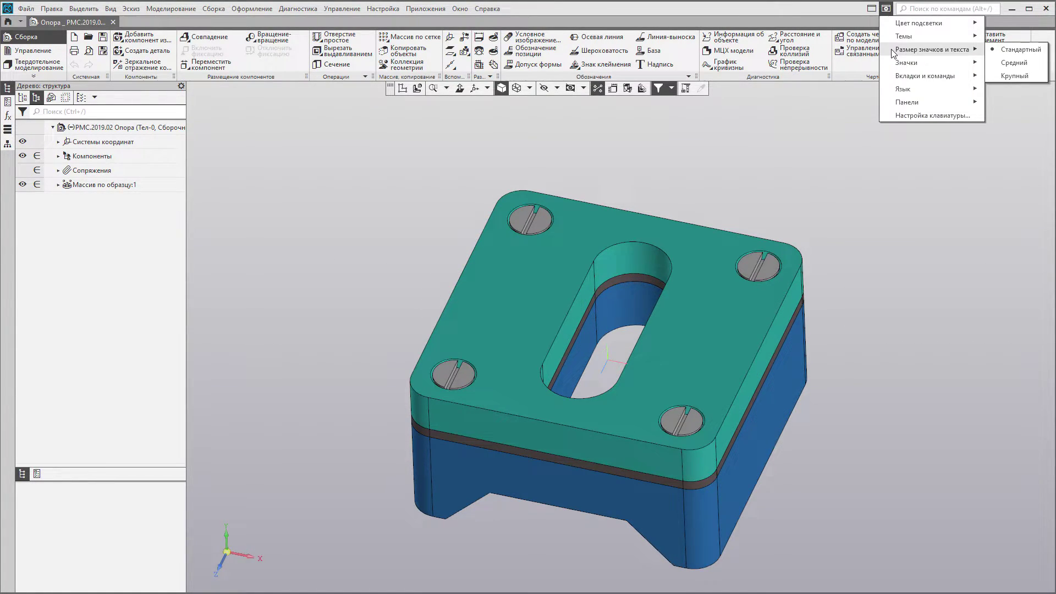
mouse_move(932, 49)
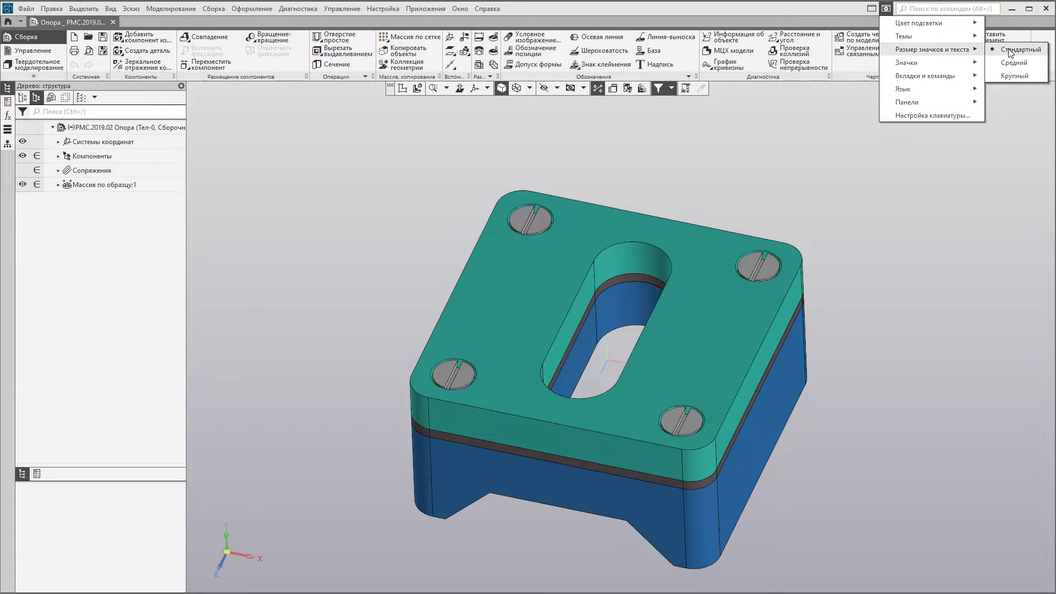
click(1015, 63)
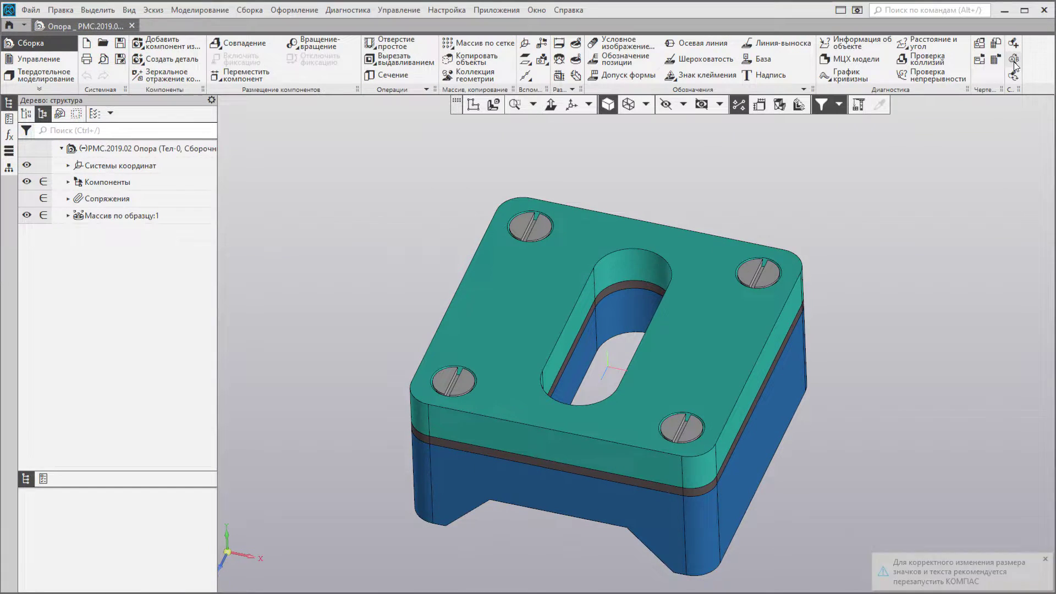
click(858, 10)
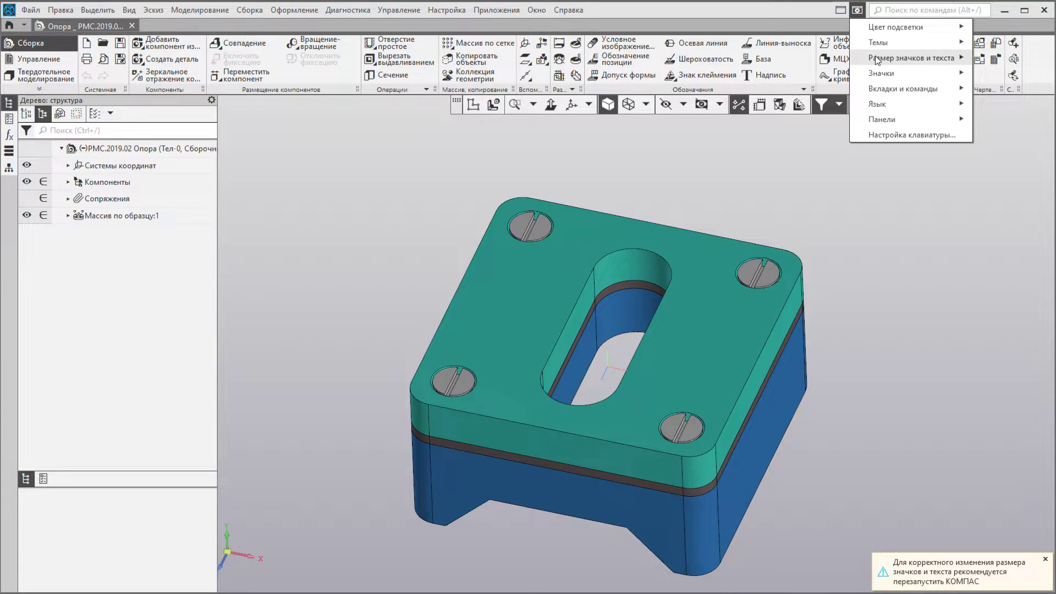
click(1005, 88)
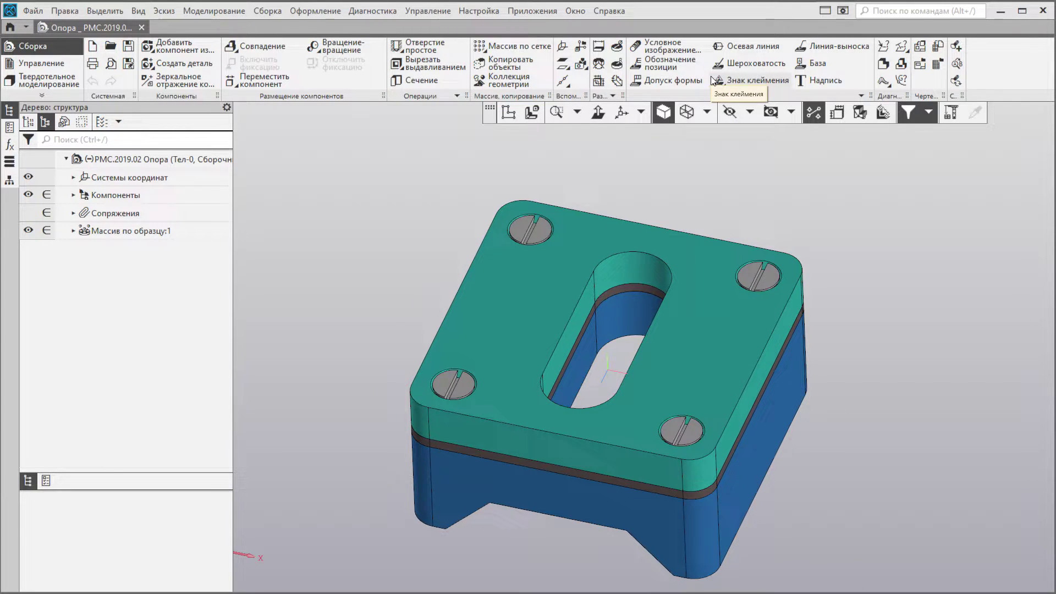
click(843, 11)
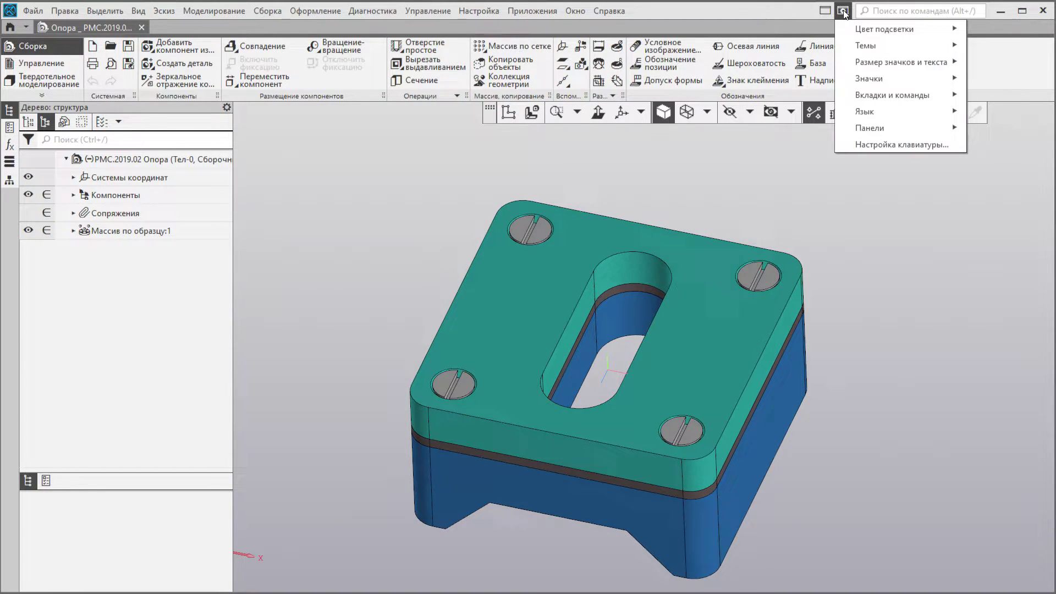
mouse_move(901, 62)
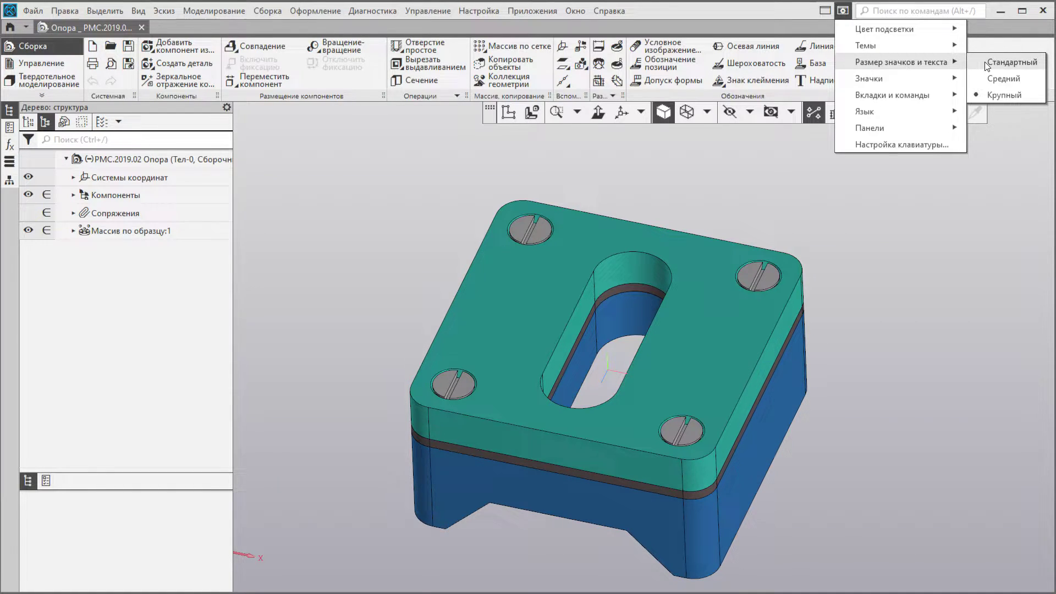
click(1012, 62)
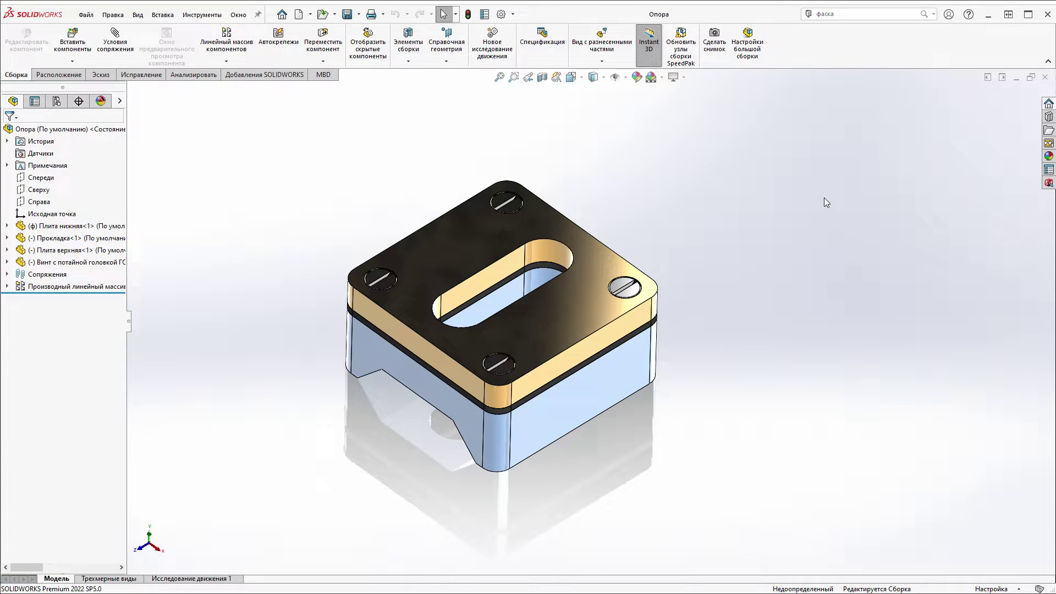
click(501, 14)
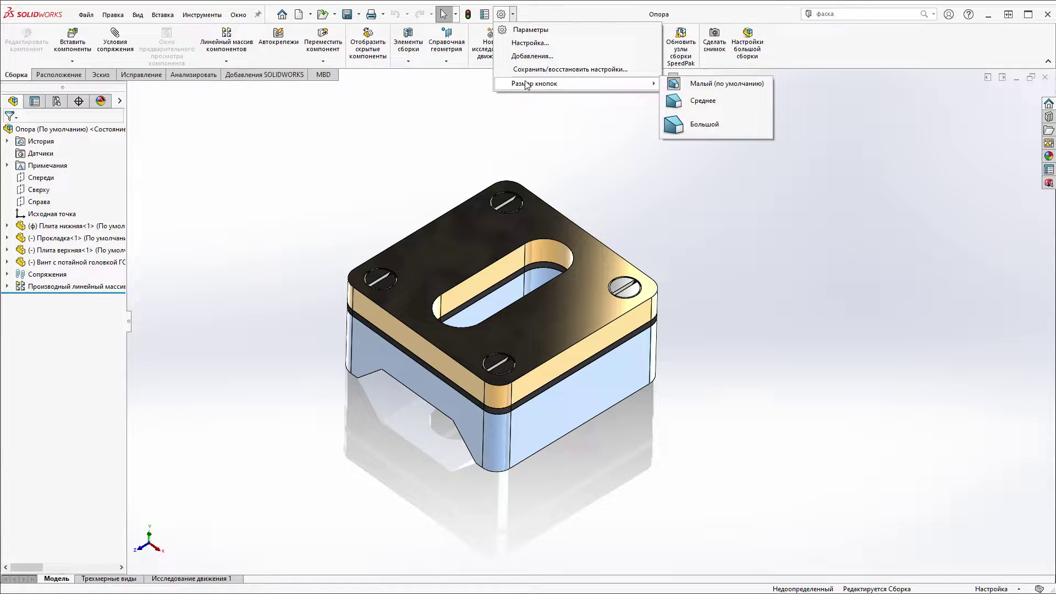
mouse_move(535, 84)
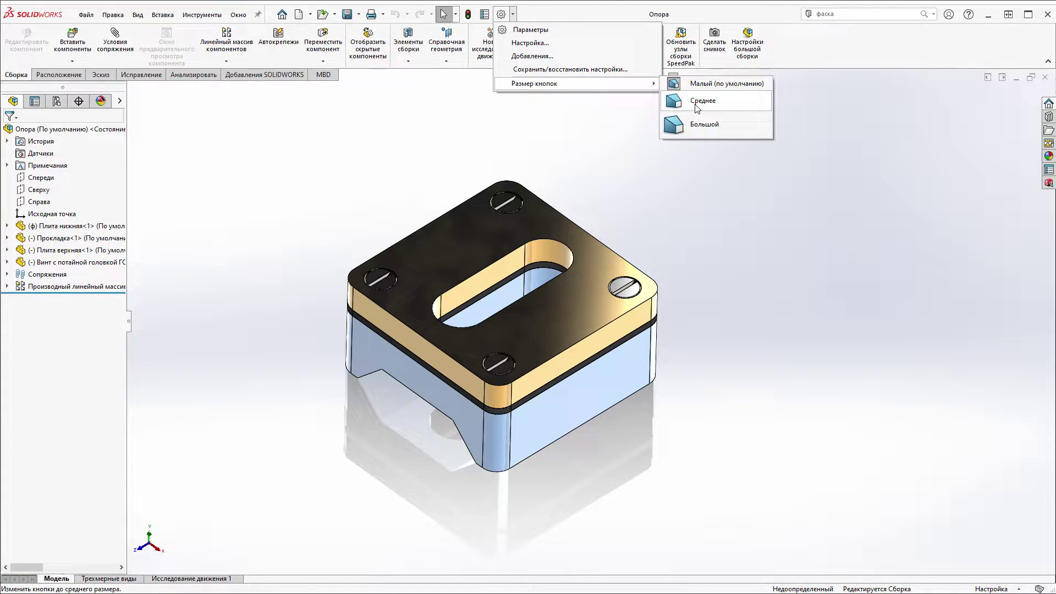
click(708, 103)
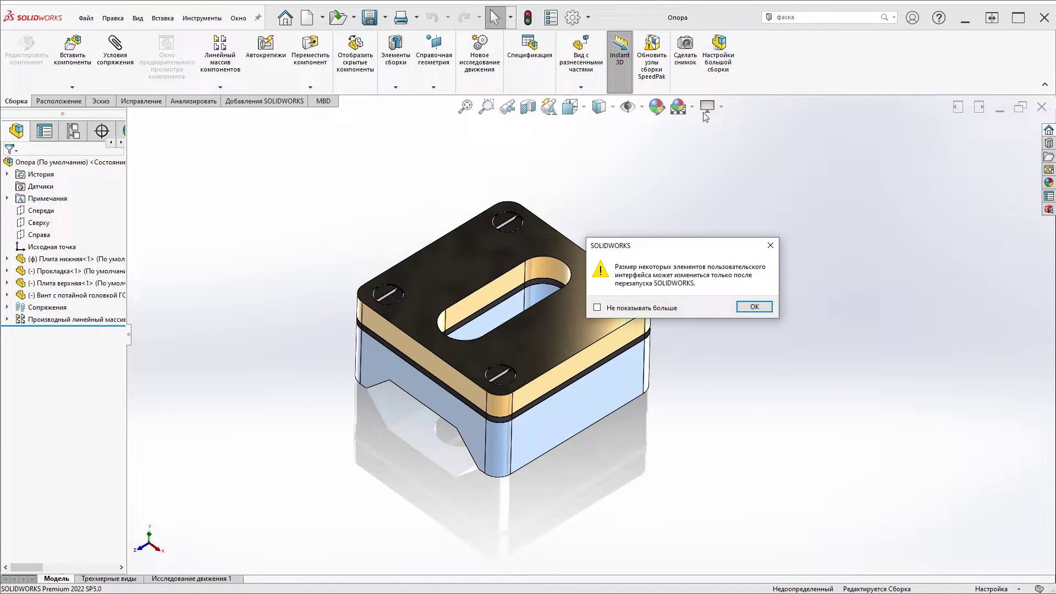
click(770, 246)
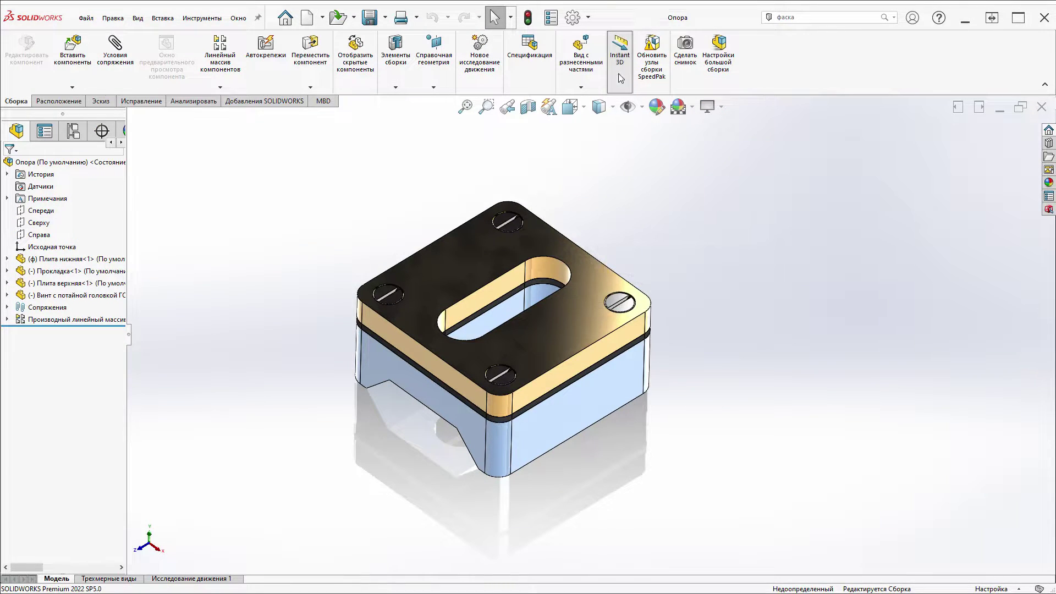
click(572, 18)
click(776, 130)
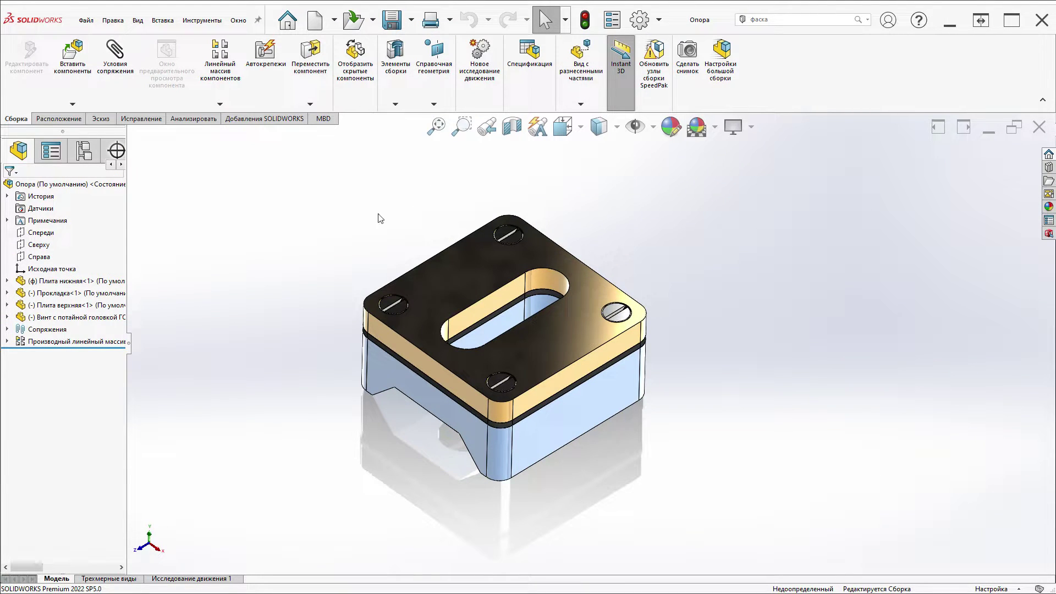
click(658, 20)
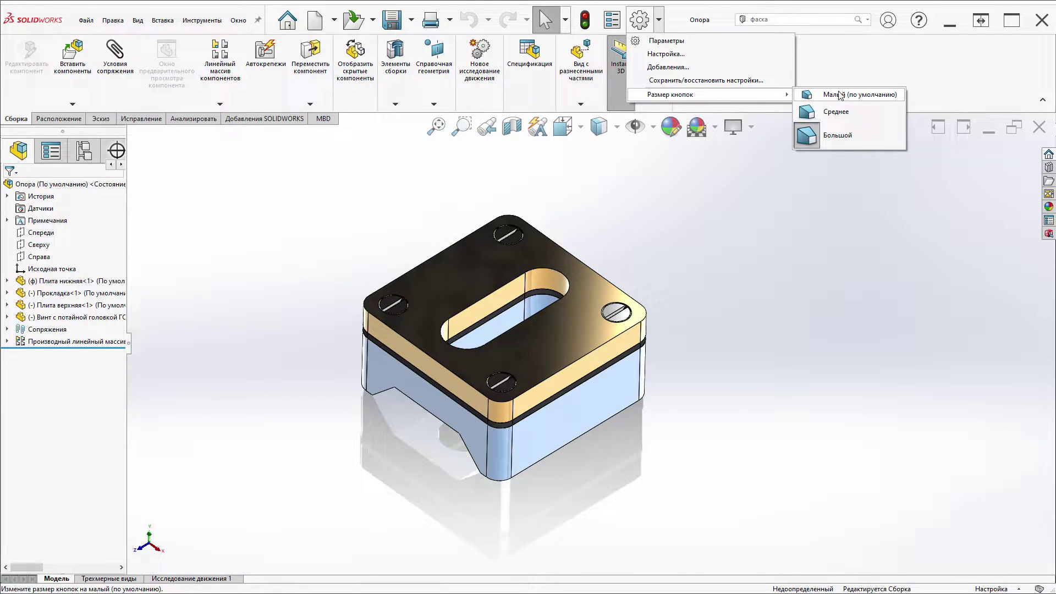
mouse_move(675, 94)
click(838, 93)
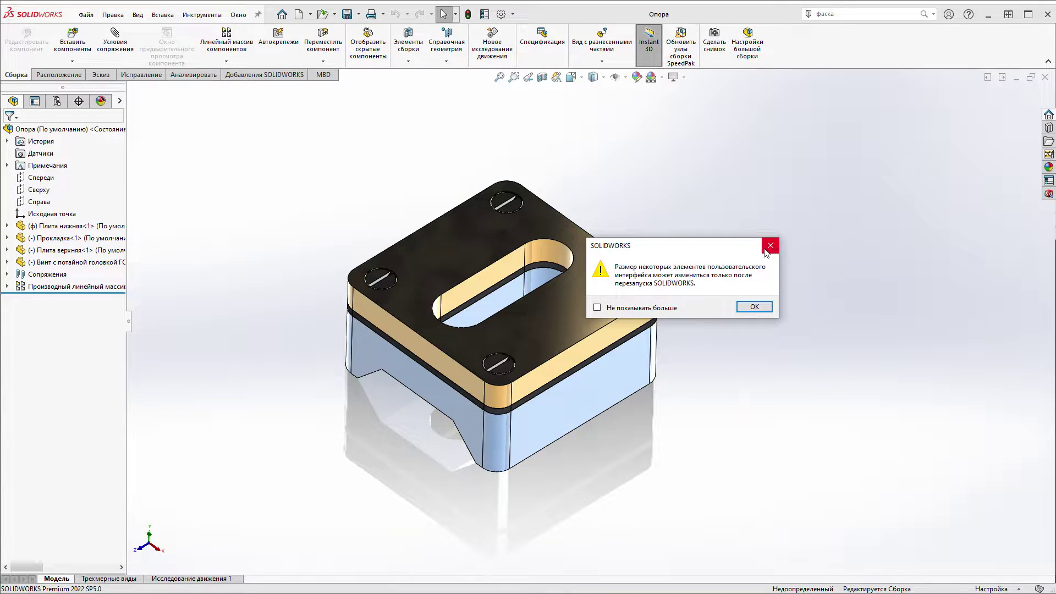
click(769, 245)
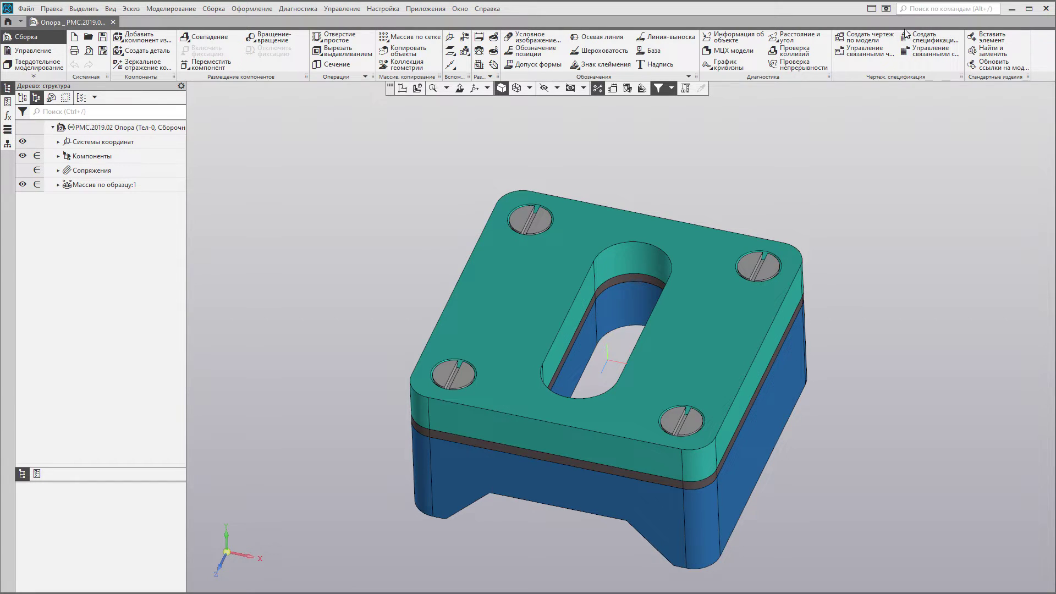
- Set KOMPAS-3D's Размер значков и текста to a larger size
click(887, 9)
mouse_move(933, 49)
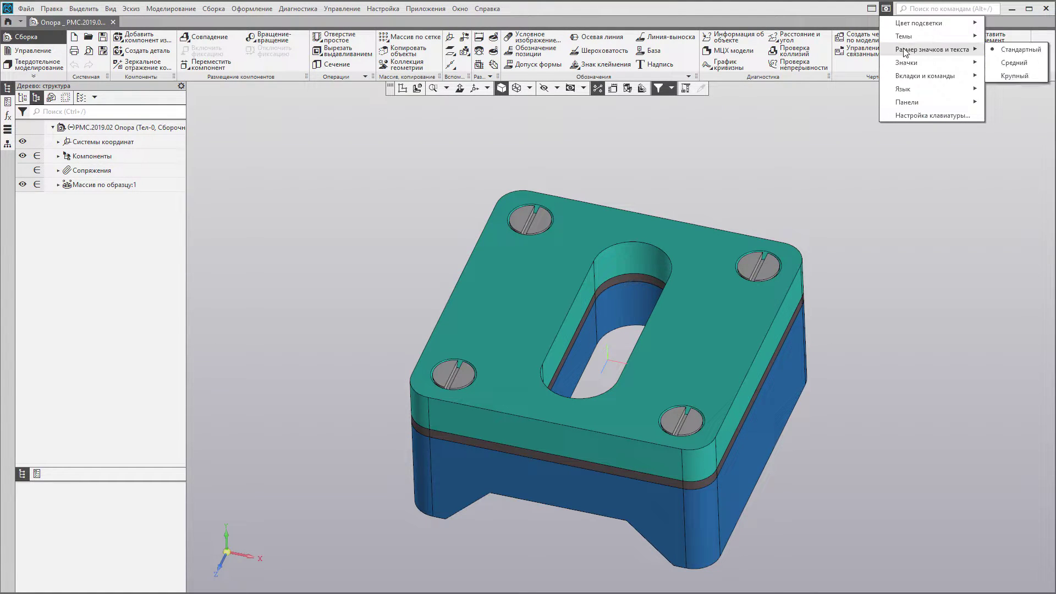
click(1002, 74)
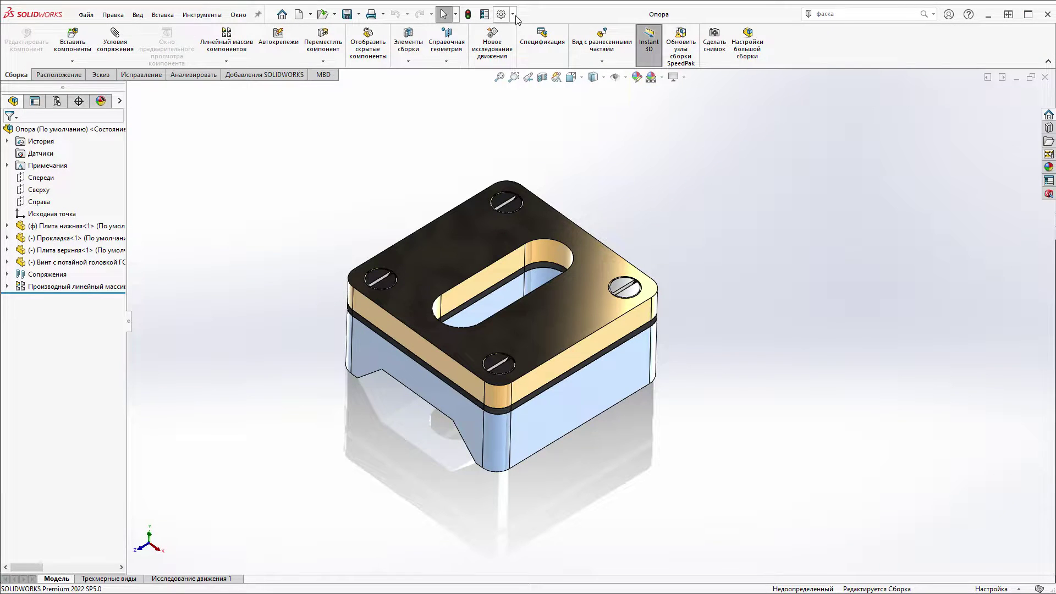
- Try a larger Размер кнопок, revert to Малый, then drag the FeatureManager tree wider
click(512, 14)
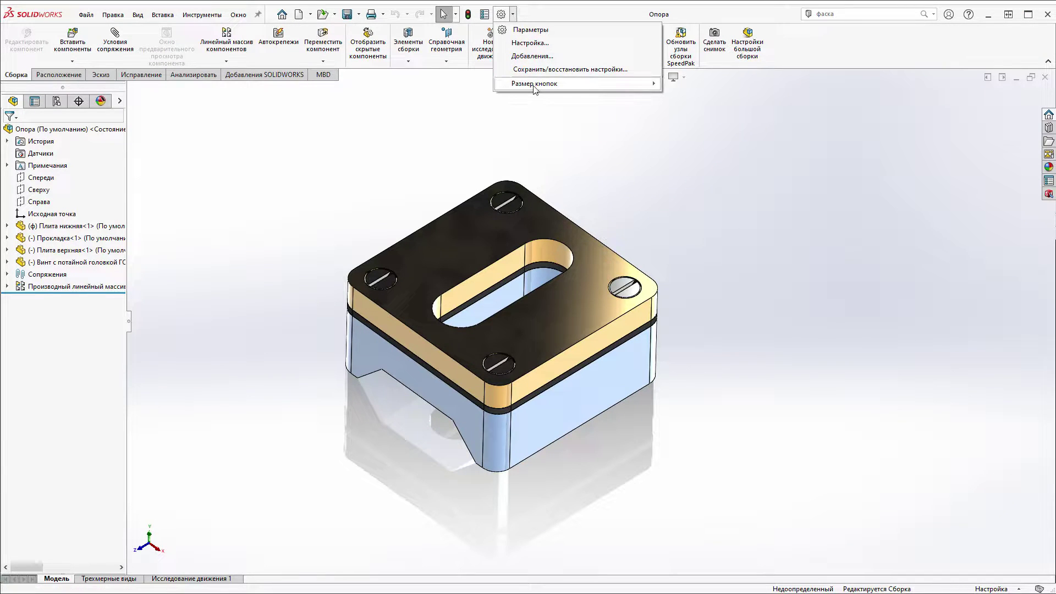
mouse_move(535, 84)
click(704, 118)
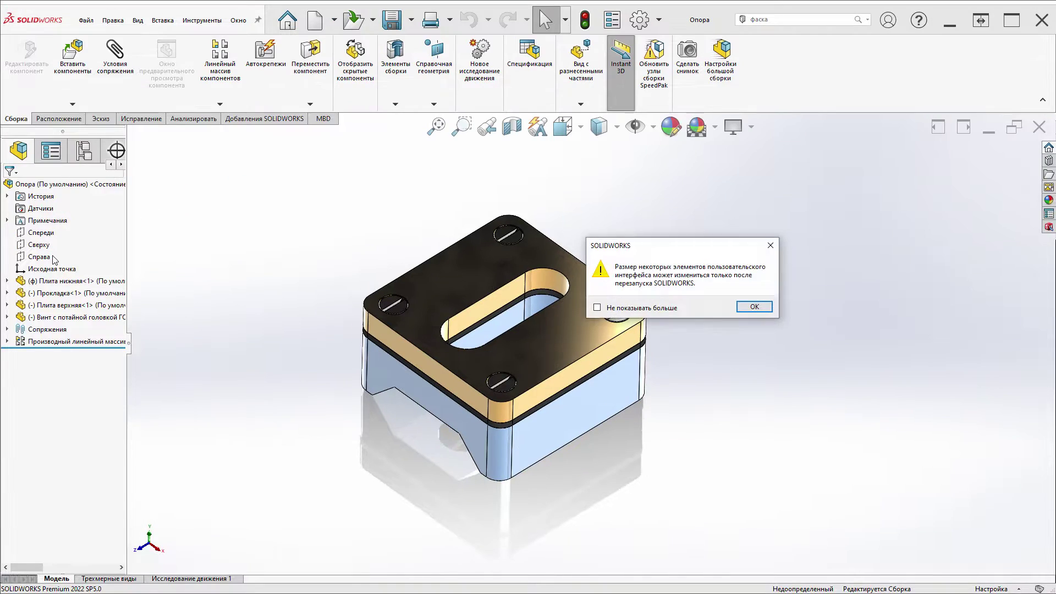
click(770, 245)
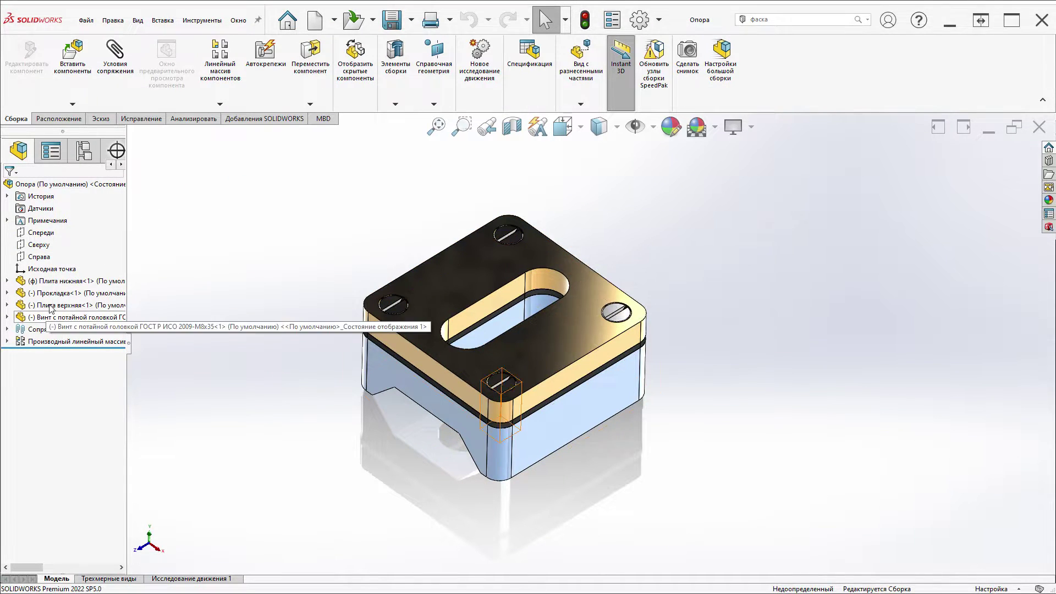
click(659, 21)
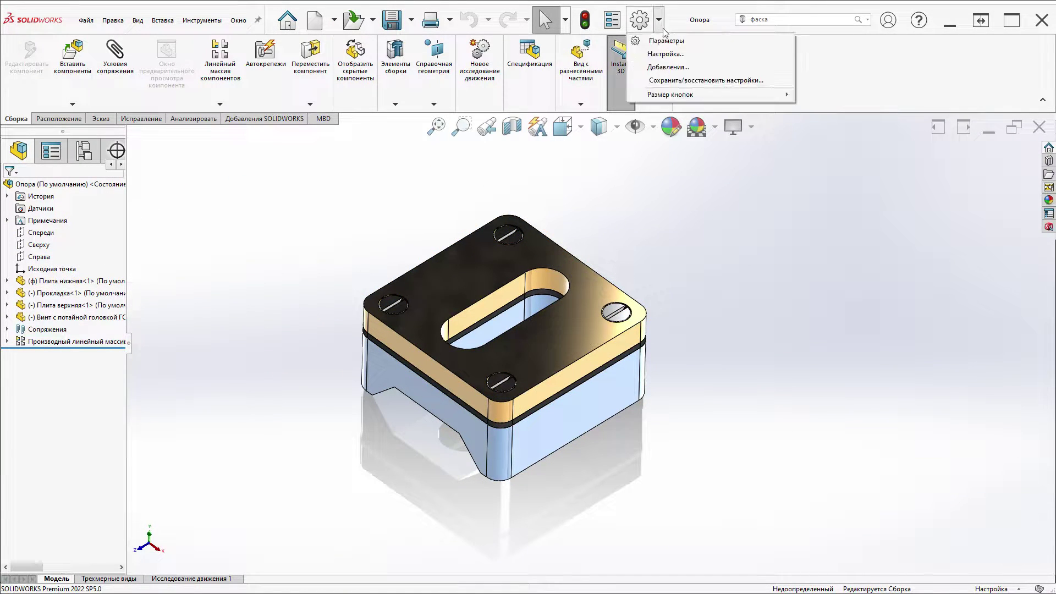
mouse_move(670, 94)
click(850, 94)
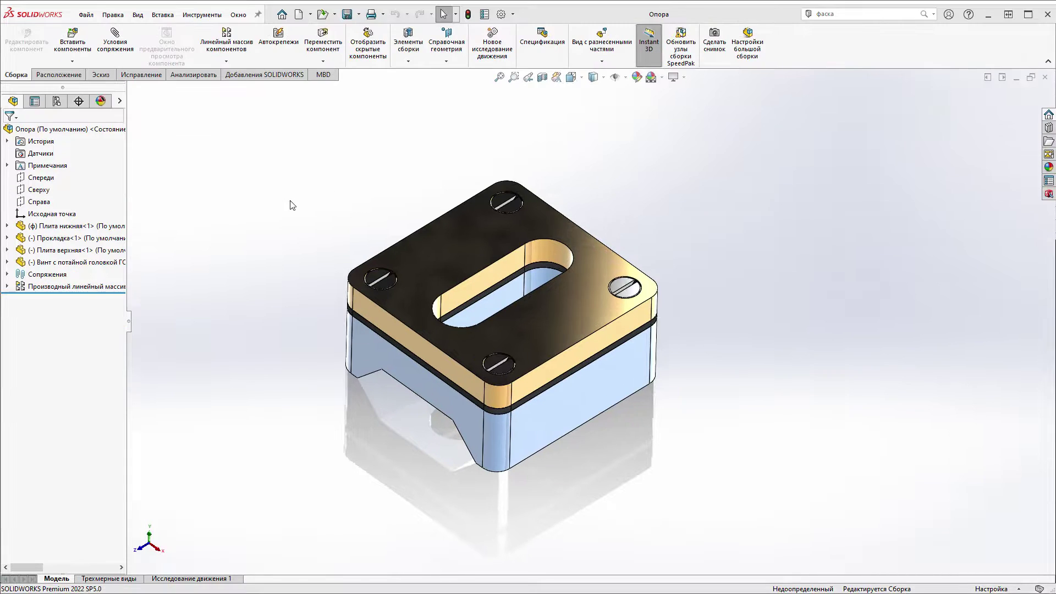
click(775, 247)
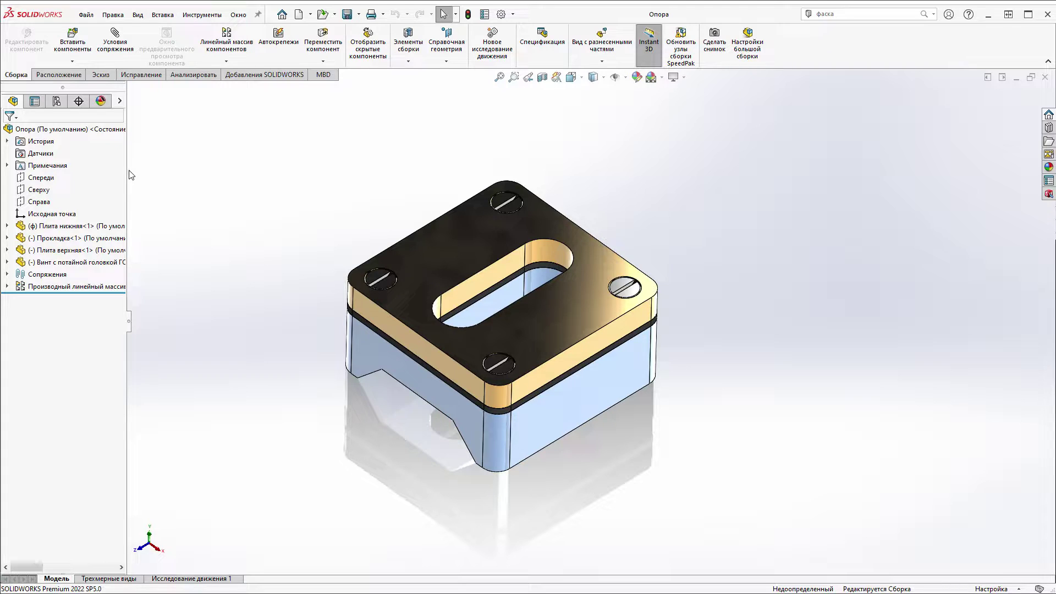
mouse_move(127, 174)
mouse_down()
mouse_move(234, 176)
mouse_move(50, 194)
mouse_move(160, 217)
mouse_move(35, 226)
mouse_move(153, 236)
mouse_up()
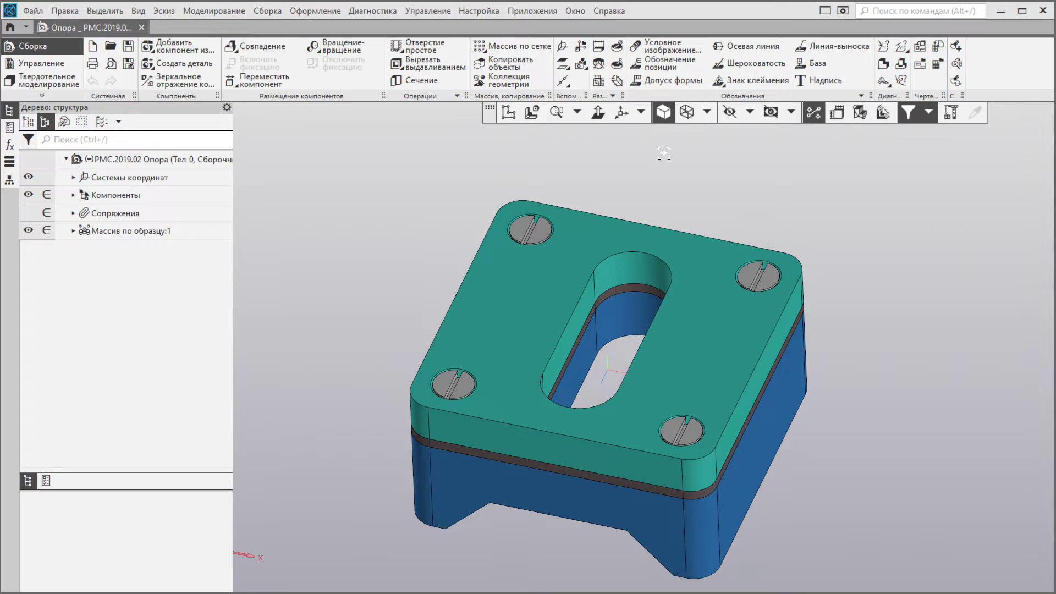
- Give KOMPAS-3D smaller icons, the coloured icon set (Цветные) and the Темная theme
click(844, 10)
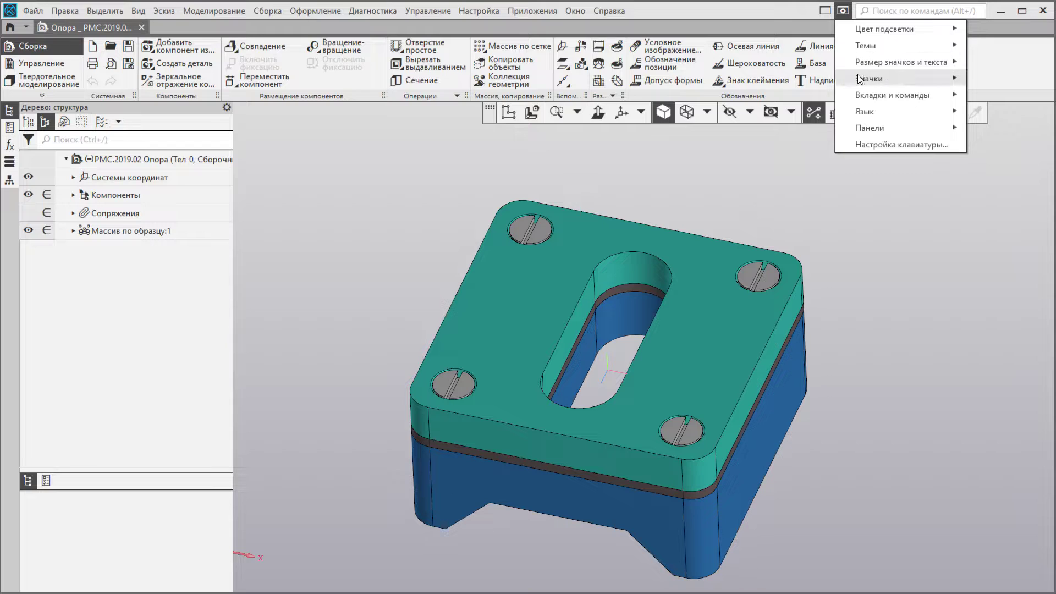
mouse_move(901, 62)
click(990, 61)
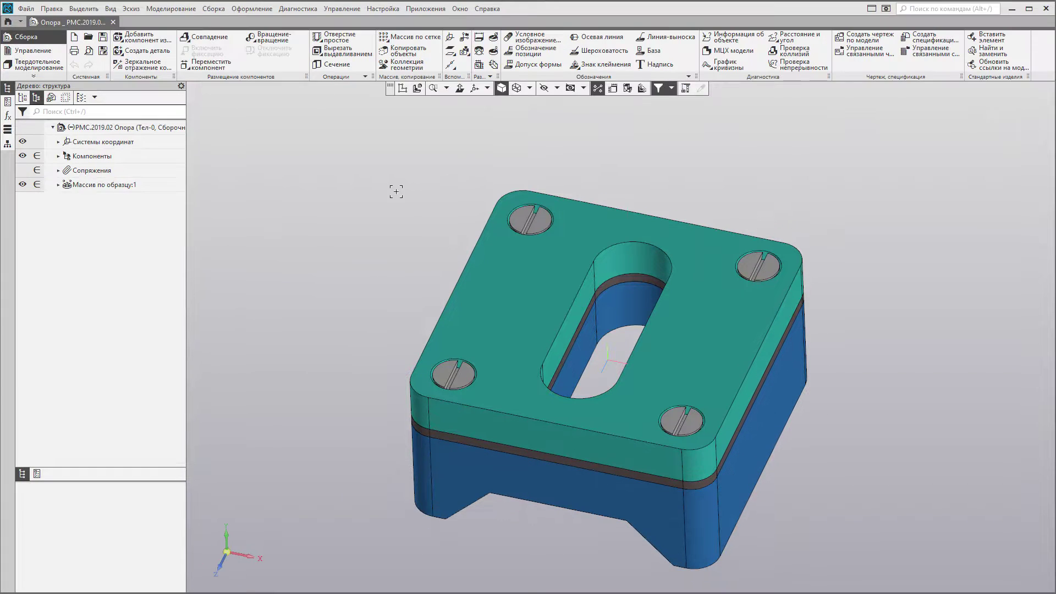
mouse_move(184, 253)
mouse_down()
mouse_move(25, 277)
mouse_move(321, 336)
mouse_move(55, 343)
mouse_up()
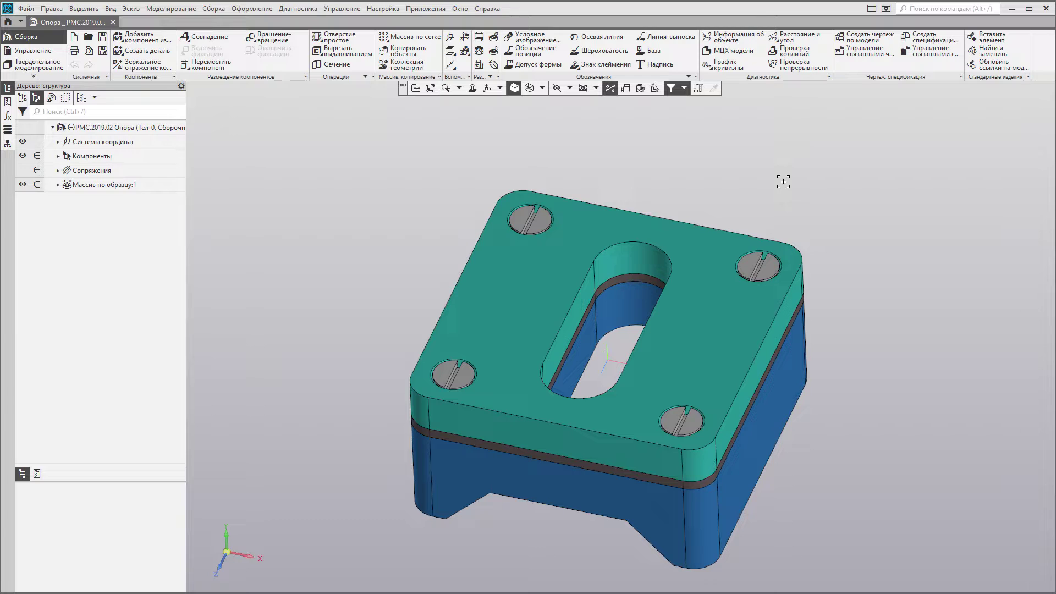
click(885, 8)
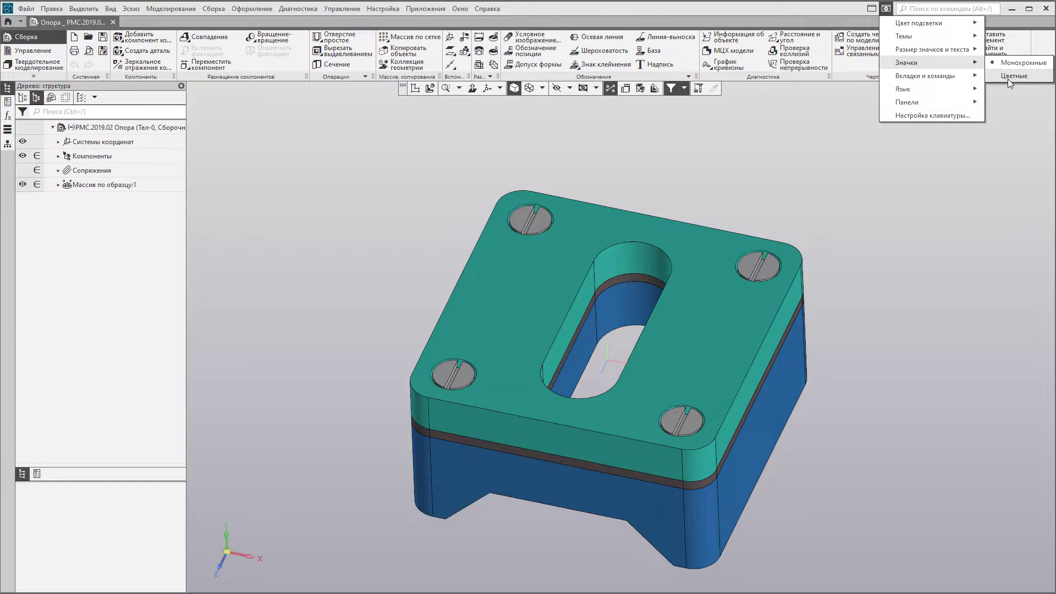
click(1008, 78)
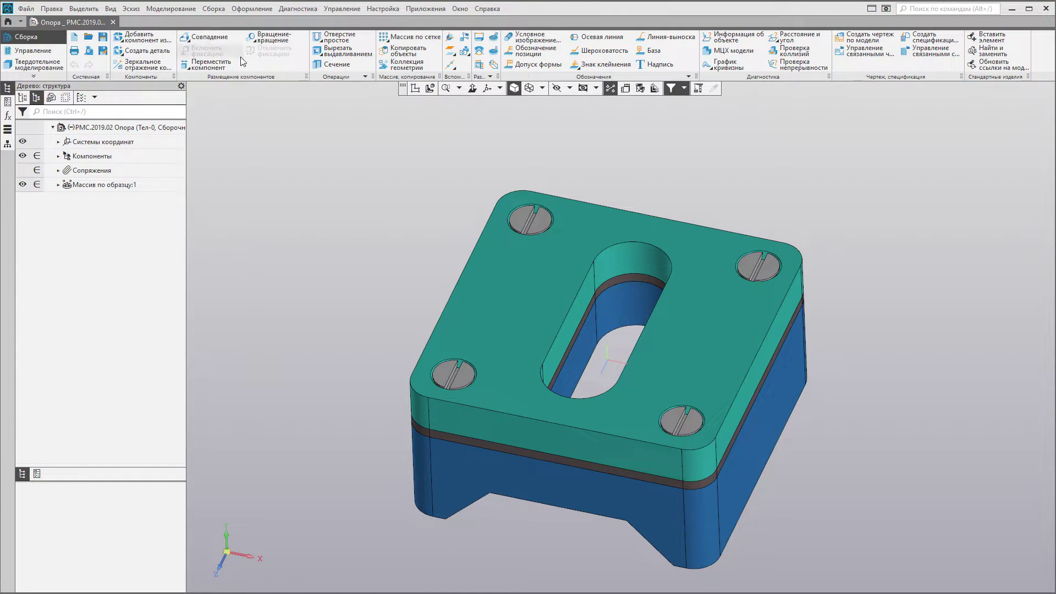
click(885, 8)
mouse_move(904, 36)
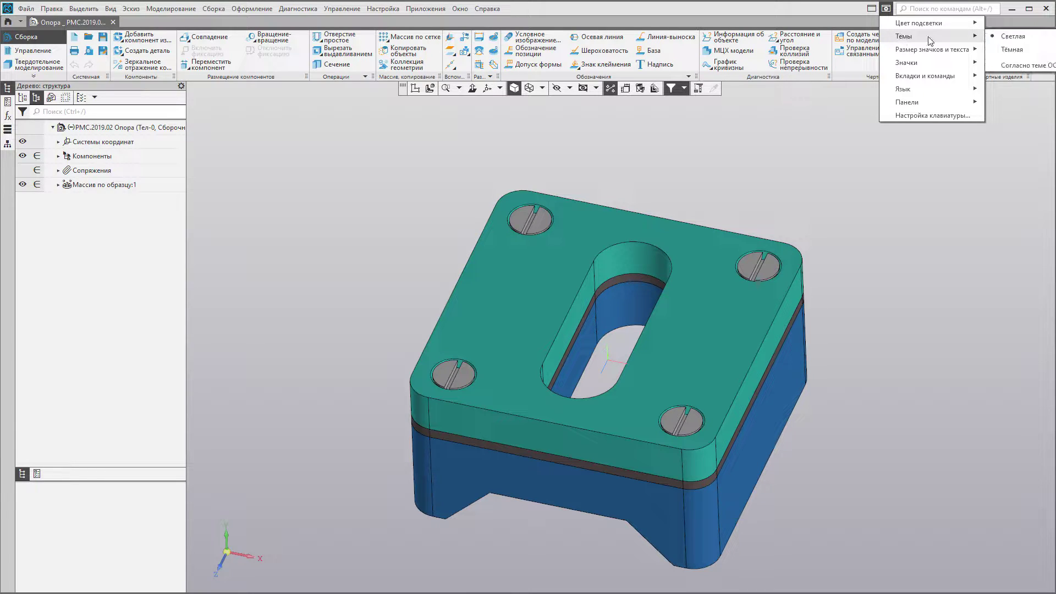
click(998, 49)
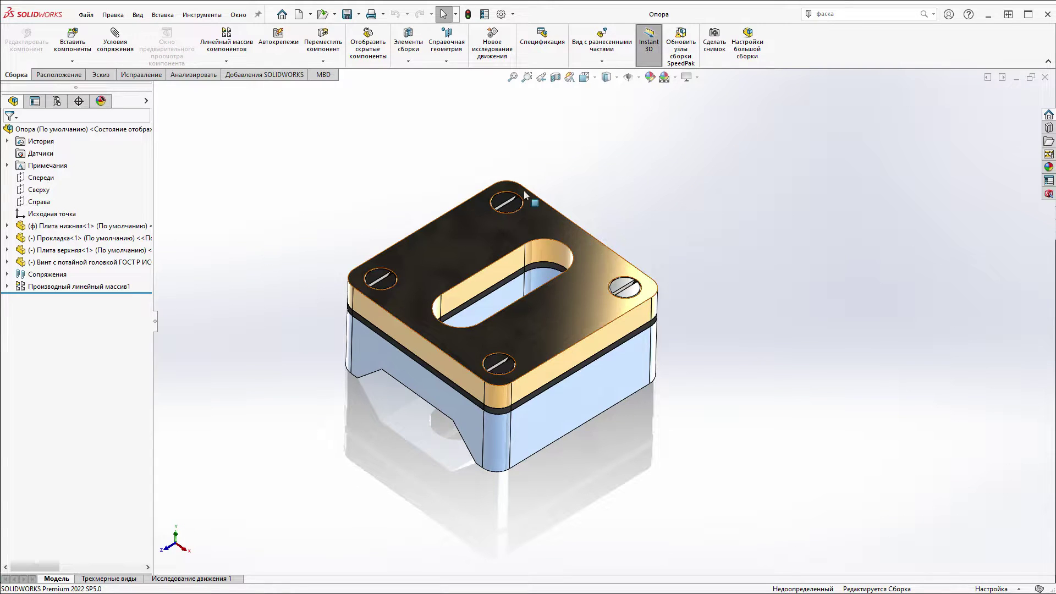
- Set the SOLIDWORKS Фон to Темная on the Цвета page of Options and confirm
click(505, 16)
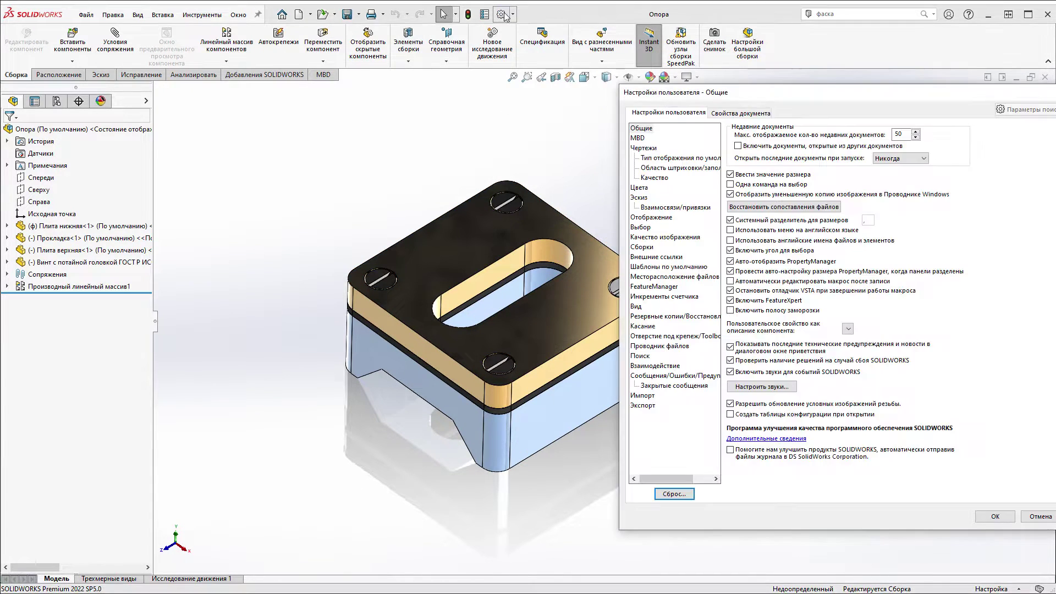
drag(706, 80, 424, 80)
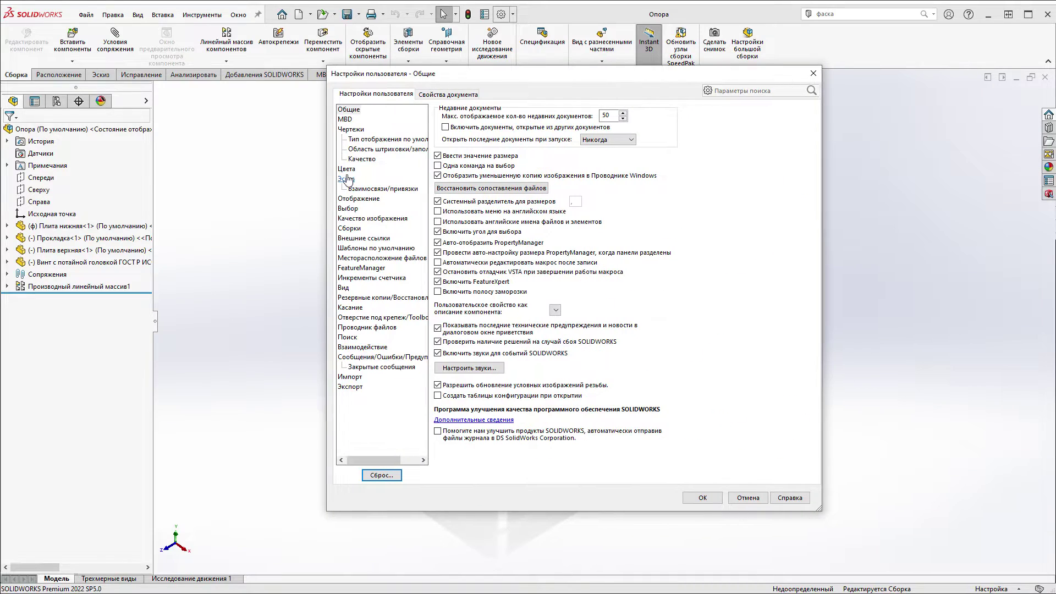
click(347, 169)
click(556, 134)
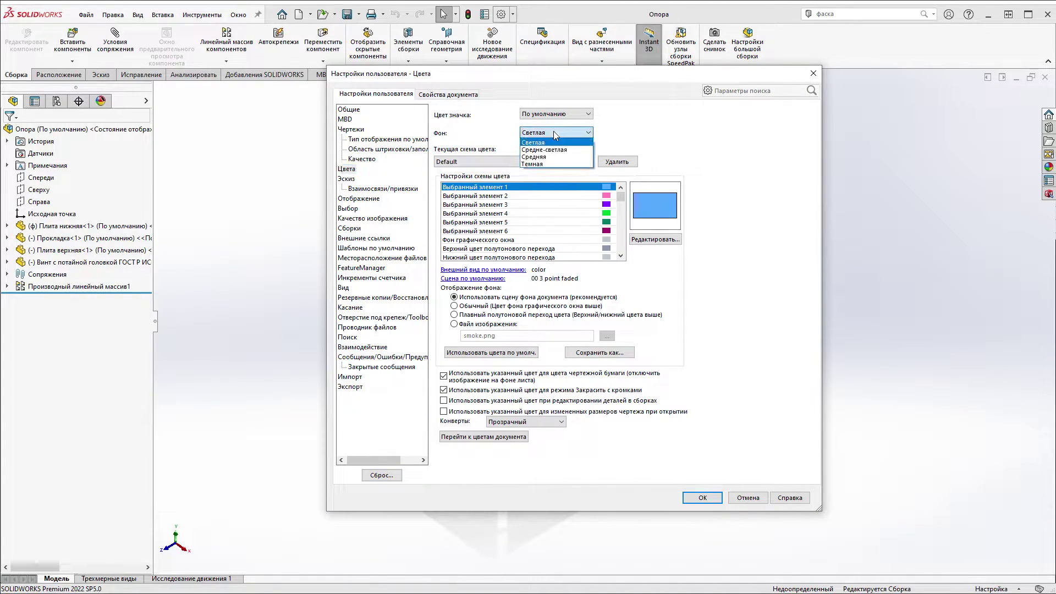
click(554, 165)
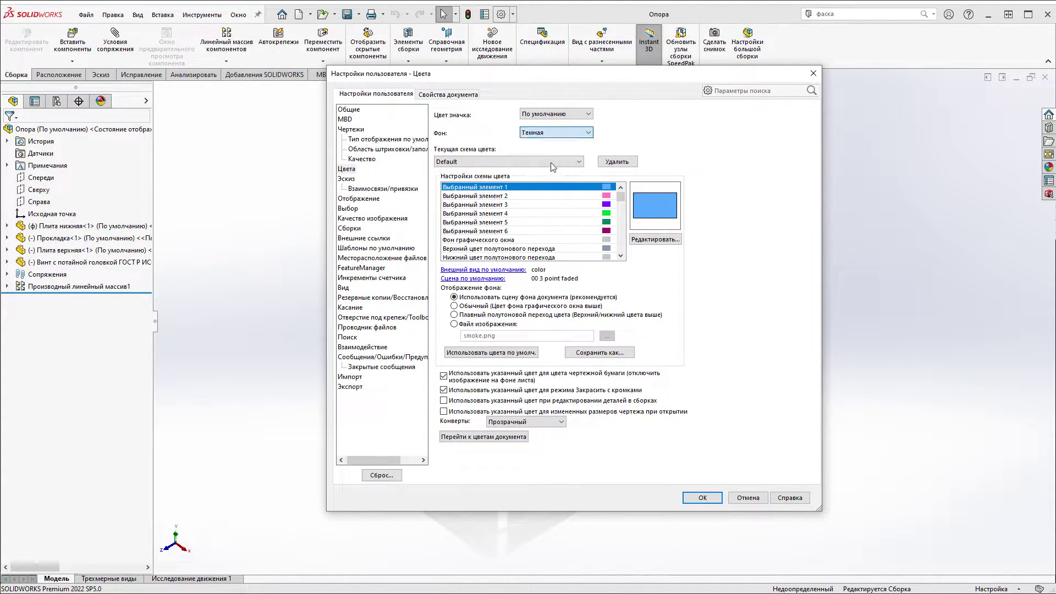
click(692, 499)
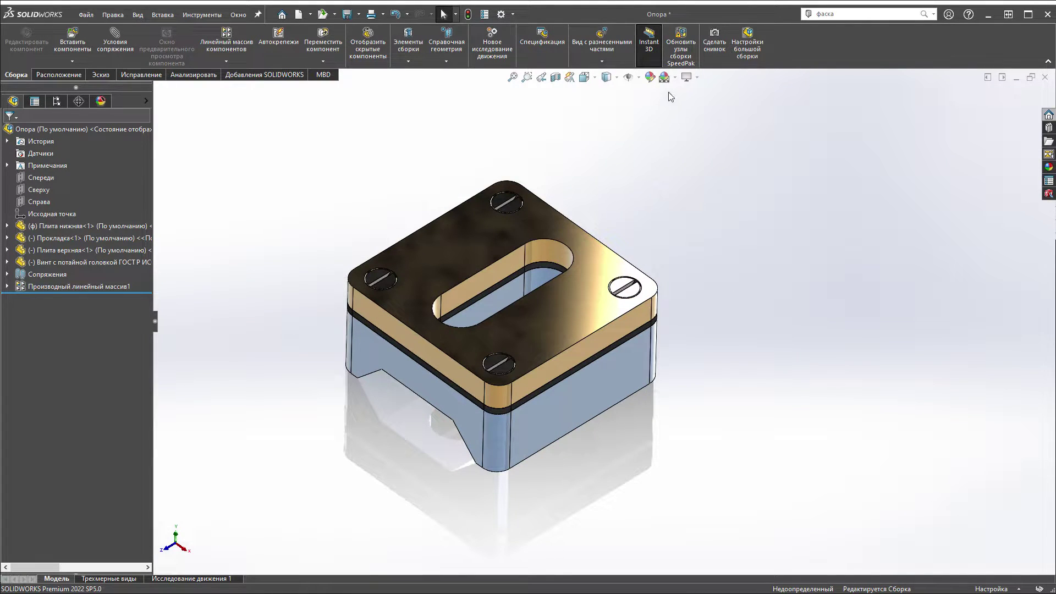
click(675, 79)
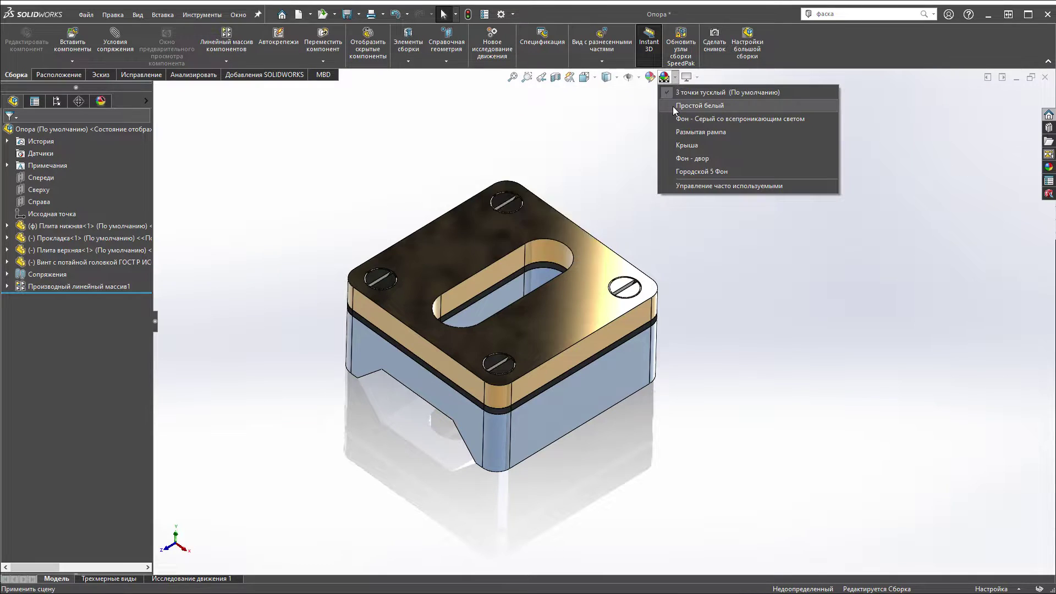
click(672, 107)
click(675, 77)
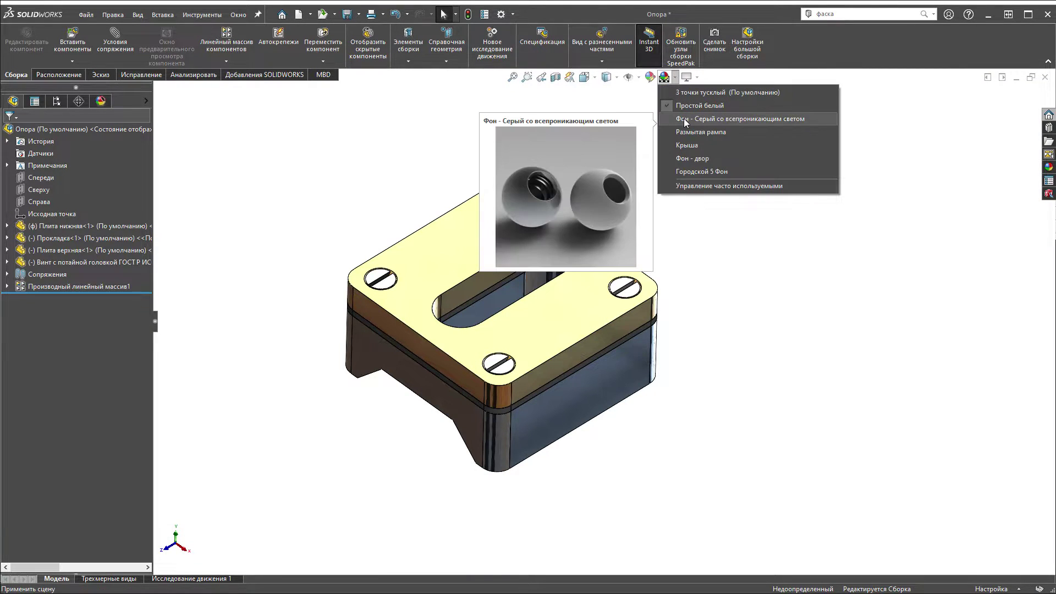
click(684, 119)
scroll(661, 419, up, 2)
scroll(660, 419, down, 2)
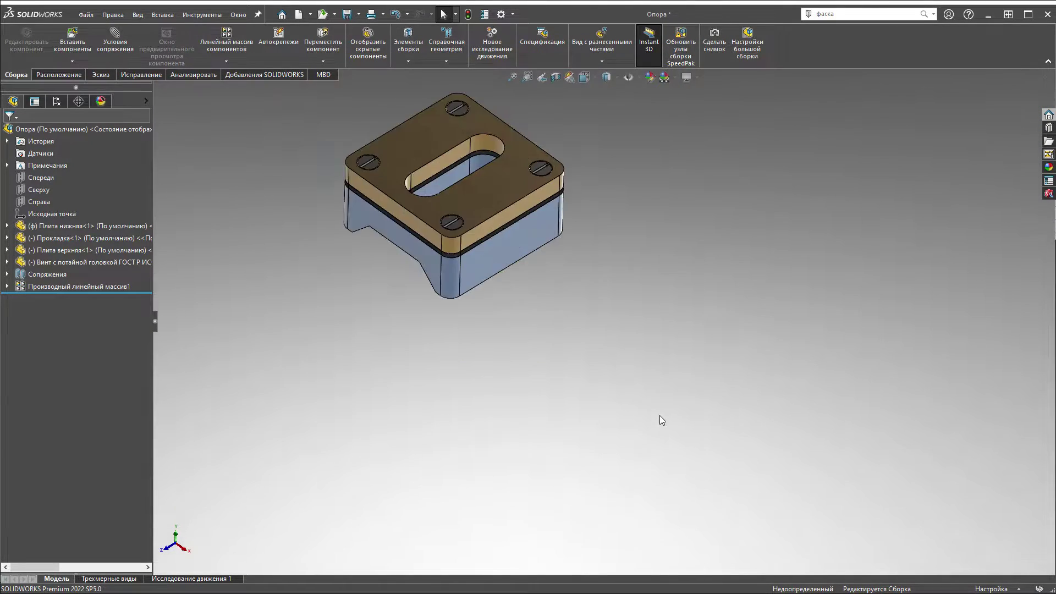
ctrl+middle_drag(660, 419, 547, 323)
scroll(550, 286, up, 3)
scroll(620, 266, down, 3)
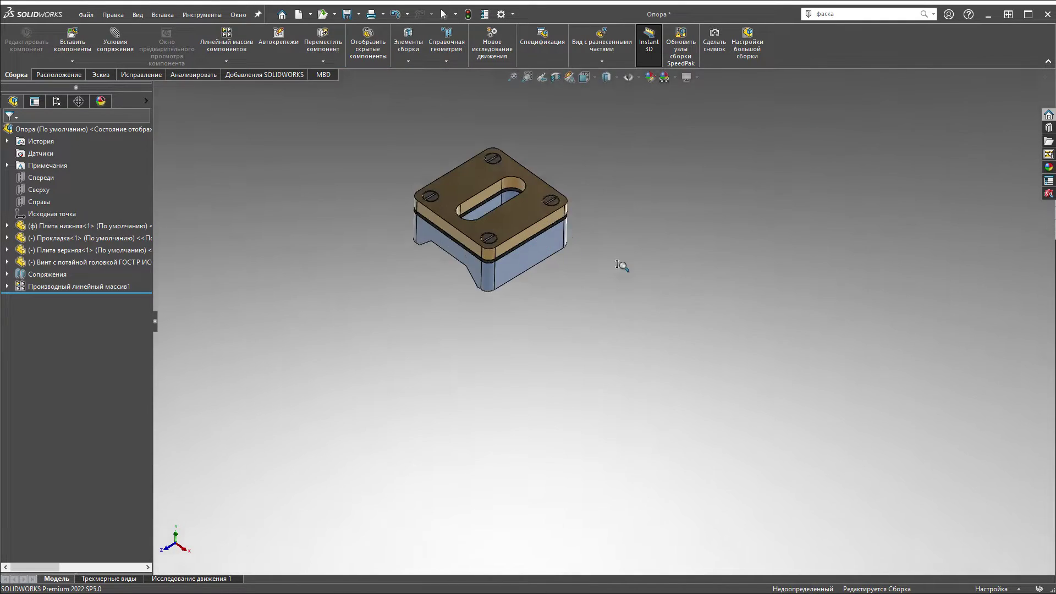
mouse_move(557, 245)
ctrl+middle_down()
mouse_move(604, 283)
mouse_move(669, 306)
ctrl+middle_up()
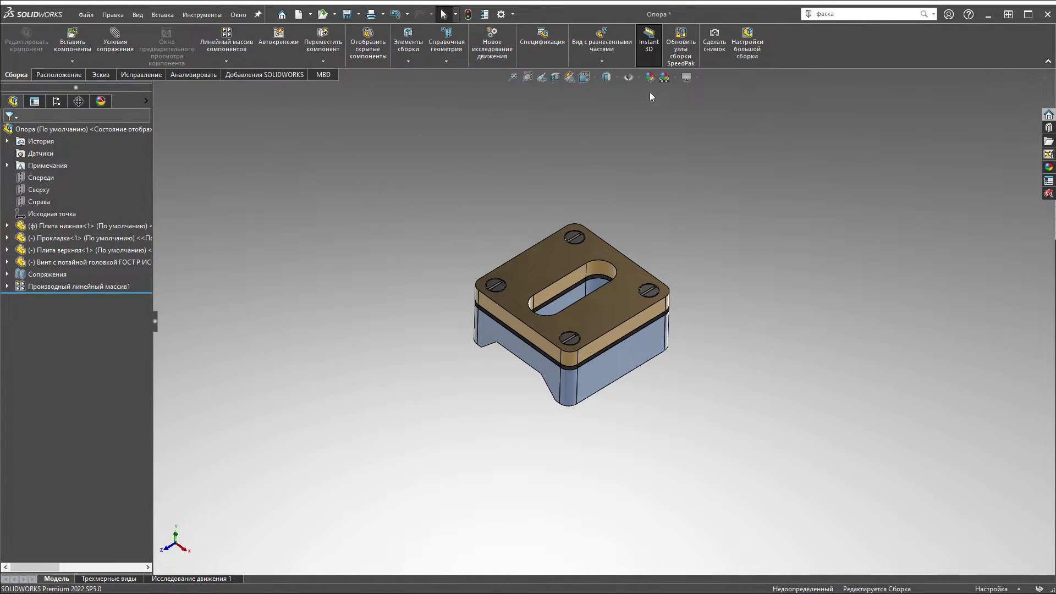
click(665, 78)
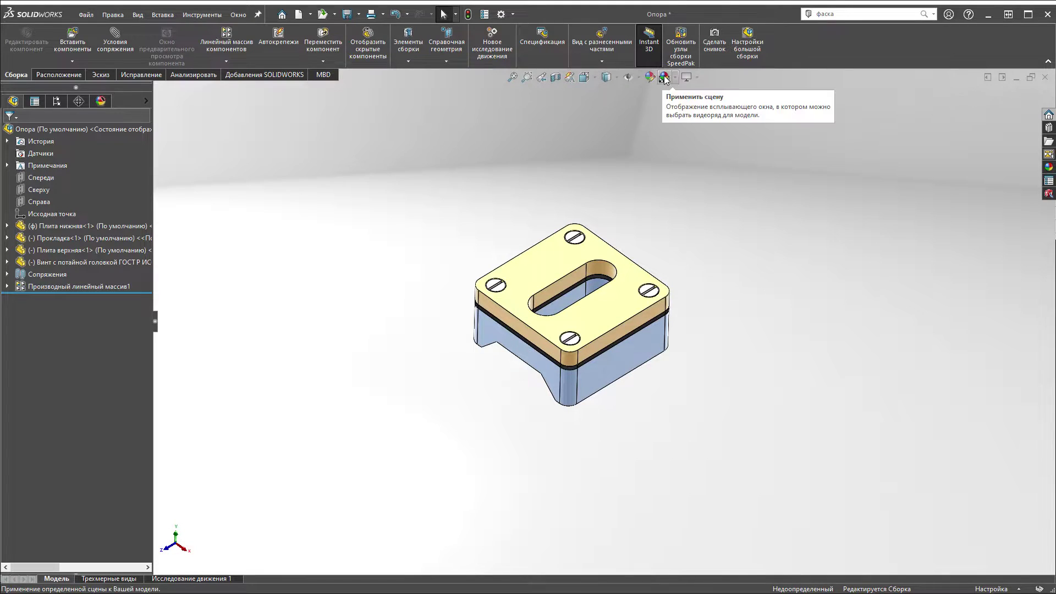
mouse_move(765, 374)
middle_down()
mouse_move(769, 336)
mouse_move(675, 219)
mouse_move(624, 375)
middle_up()
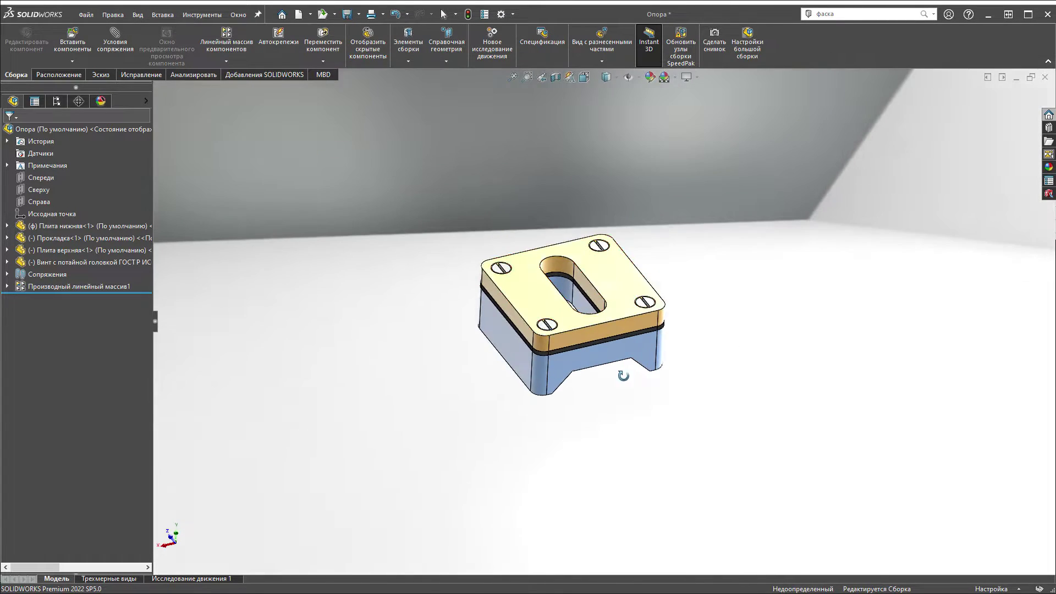
click(665, 77)
mouse_move(778, 335)
middle_down()
mouse_move(555, 401)
mouse_move(590, 338)
middle_up()
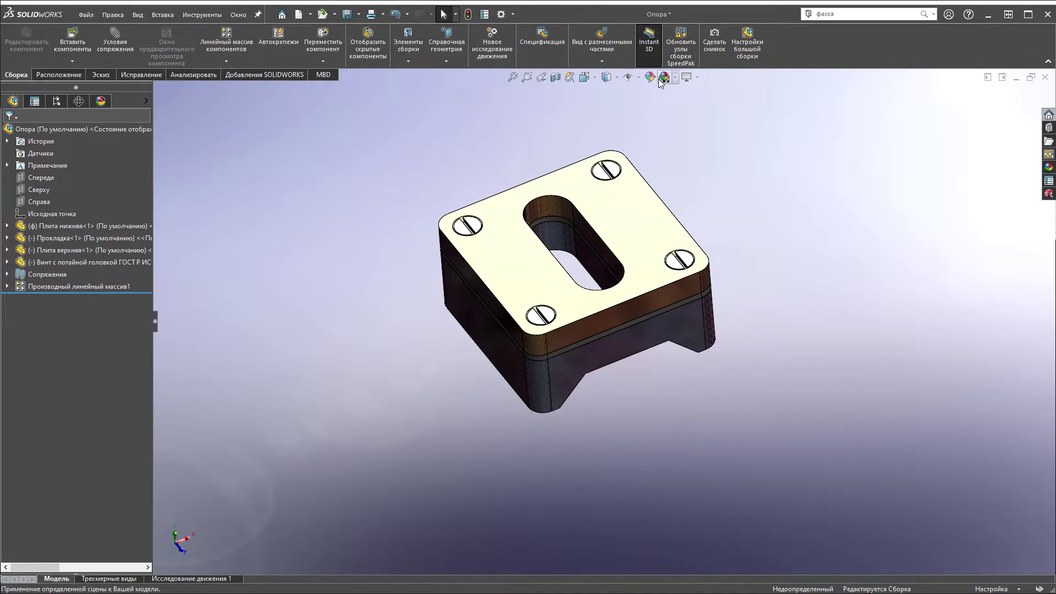
click(663, 78)
middle_drag(779, 282, 623, 150)
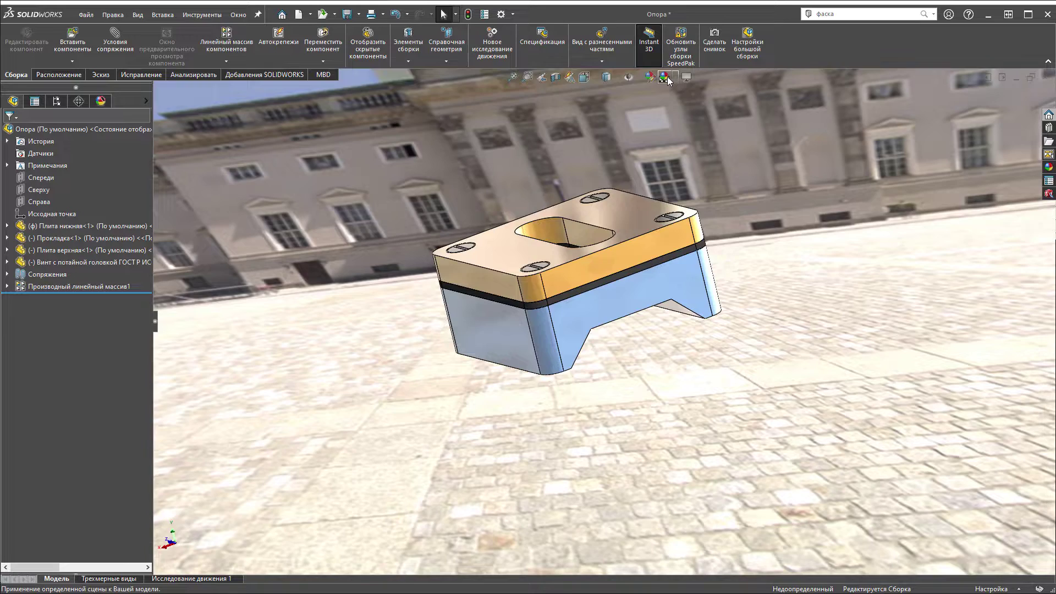
click(665, 78)
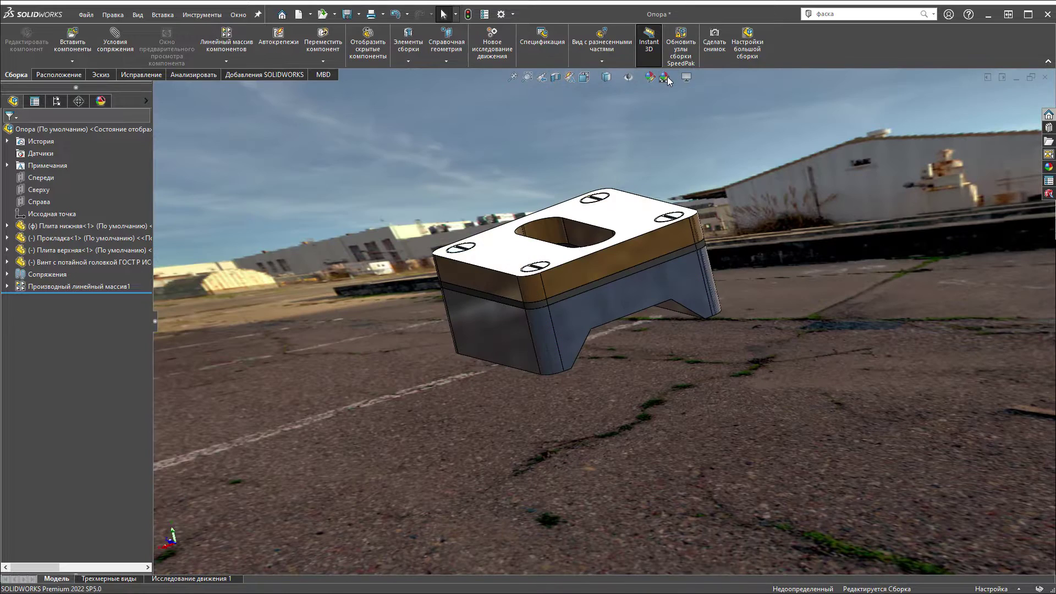
click(665, 78)
mouse_move(682, 159)
middle_down()
mouse_move(757, 321)
mouse_move(771, 280)
mouse_move(771, 327)
middle_up()
scroll(771, 328, down, 3)
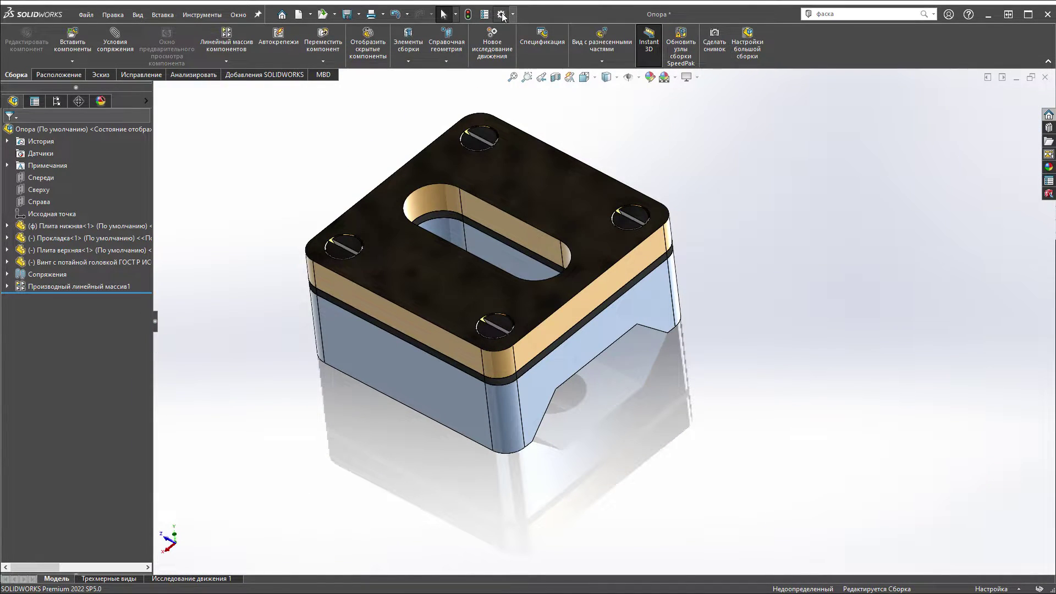
- Set the SOLIDWORKS Фон back to Светлая, then orbit to view the black top plate
click(503, 15)
click(346, 169)
click(542, 133)
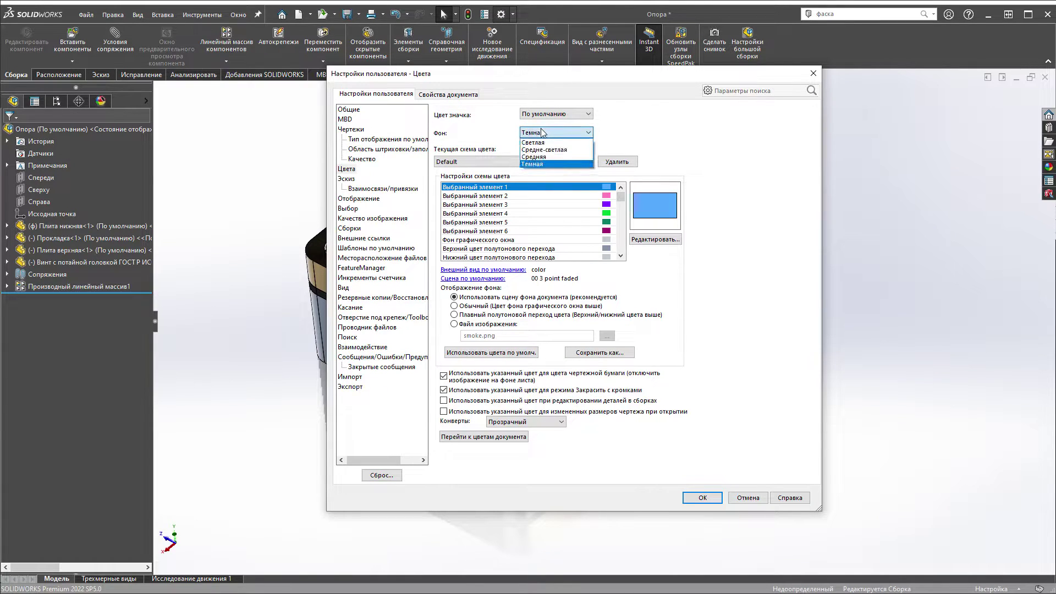
click(703, 498)
mouse_move(703, 499)
middle_down()
mouse_move(576, 391)
mouse_move(683, 341)
mouse_move(761, 358)
mouse_move(773, 407)
mouse_move(759, 304)
mouse_move(710, 286)
mouse_move(637, 321)
mouse_move(595, 306)
mouse_move(605, 374)
mouse_move(596, 424)
middle_up()
mouse_move(636, 456)
middle_down()
mouse_move(638, 418)
mouse_move(771, 290)
mouse_move(759, 438)
mouse_move(776, 427)
mouse_move(771, 443)
mouse_move(735, 348)
middle_up()
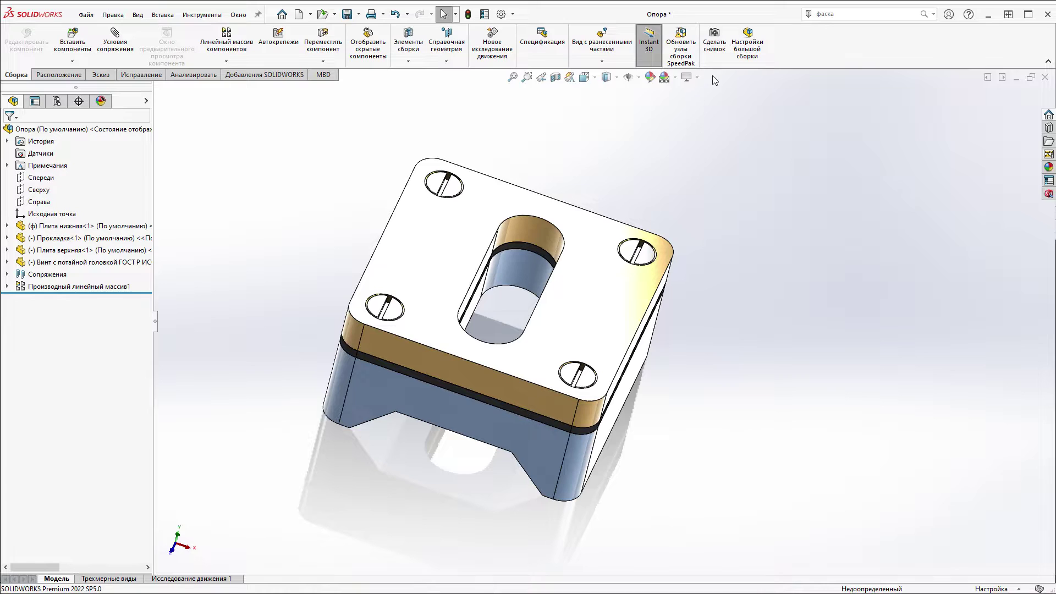
- Turn off Графика RealView in View Settings and orbit the assembly from several angles
click(690, 78)
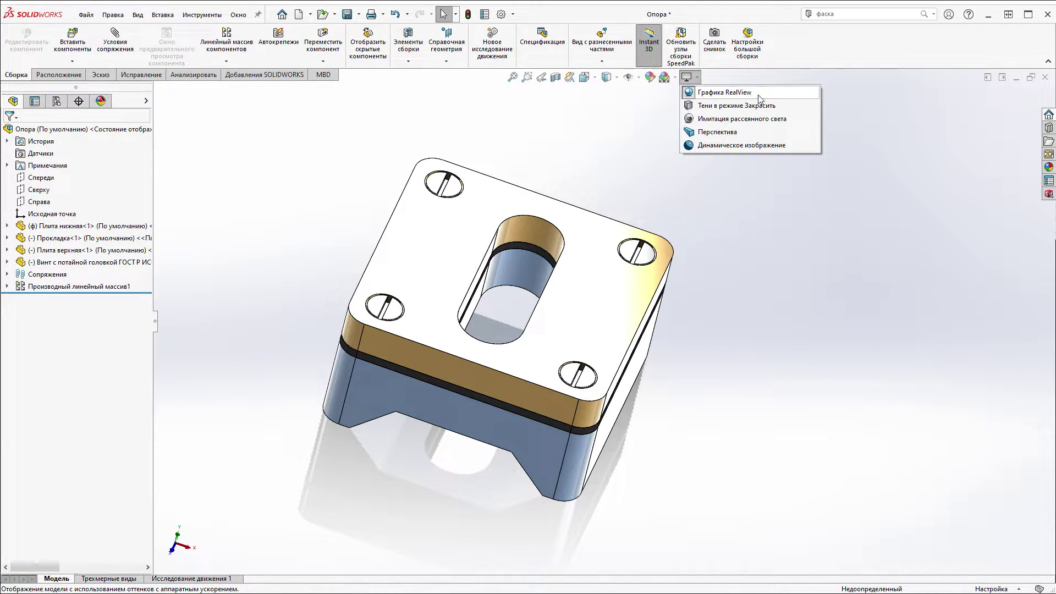
click(745, 97)
mouse_move(495, 248)
middle_down()
mouse_move(399, 214)
mouse_move(413, 245)
middle_up()
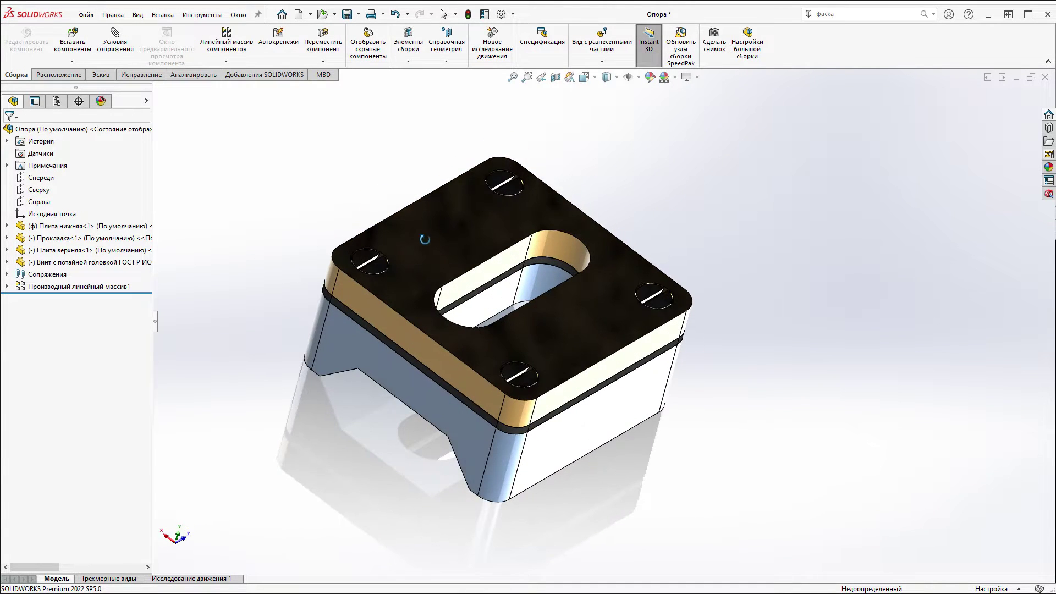
click(696, 78)
click(732, 92)
mouse_move(793, 328)
middle_down()
mouse_move(785, 207)
mouse_move(935, 168)
mouse_move(773, 384)
middle_up()
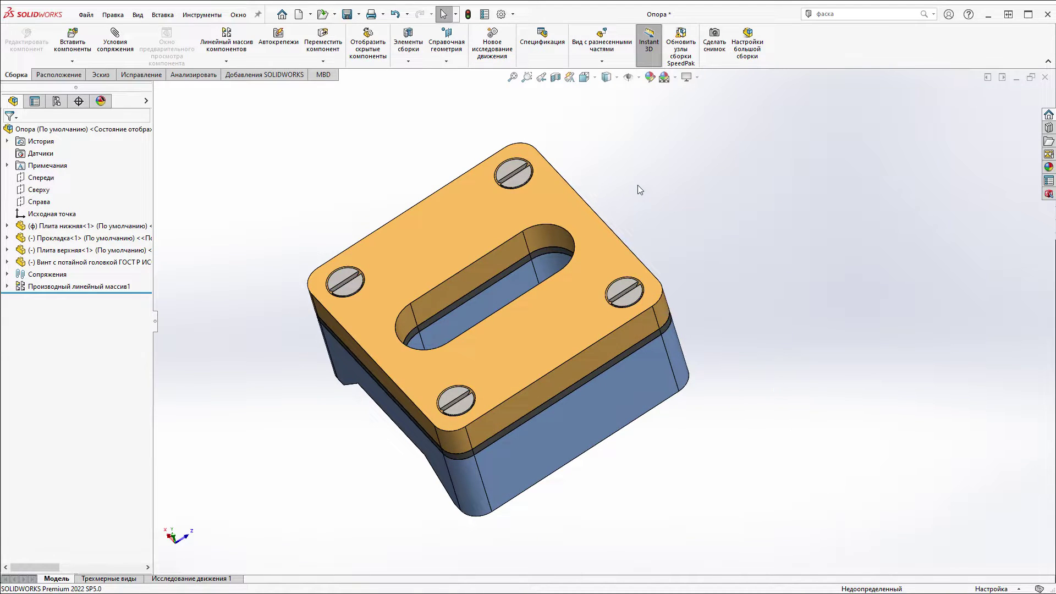
middle_drag(637, 189, 624, 32)
middle_drag(441, 11, 422, 110)
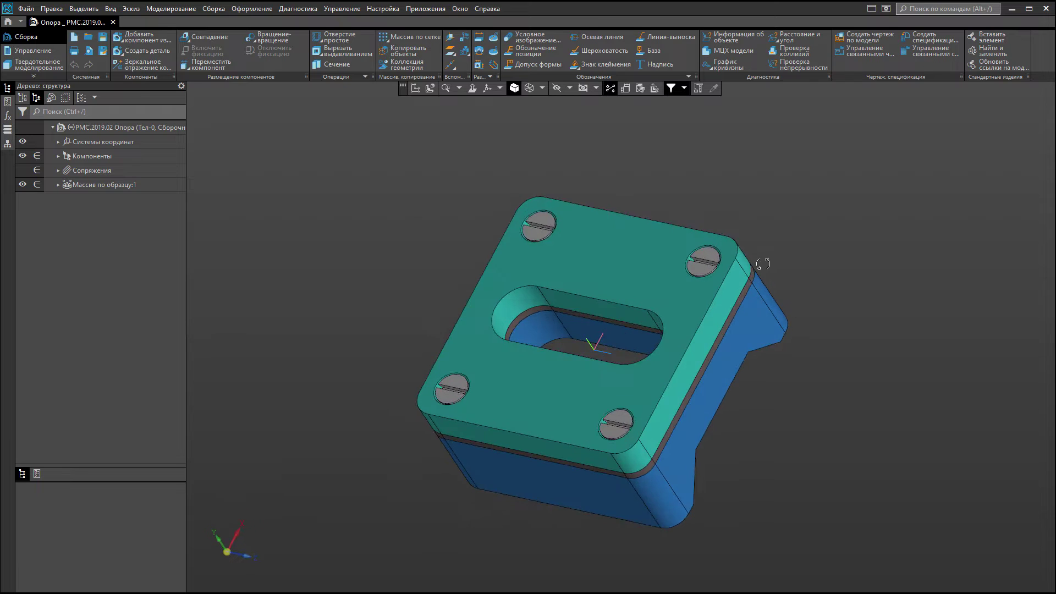
mouse_move(762, 264)
middle_down()
mouse_move(758, 244)
mouse_move(802, 207)
mouse_move(840, 224)
mouse_move(828, 216)
middle_up()
- Switch KOMPAS-3D to the Светлая theme and open material selection from Приложения > Материалы
click(885, 9)
mouse_move(905, 37)
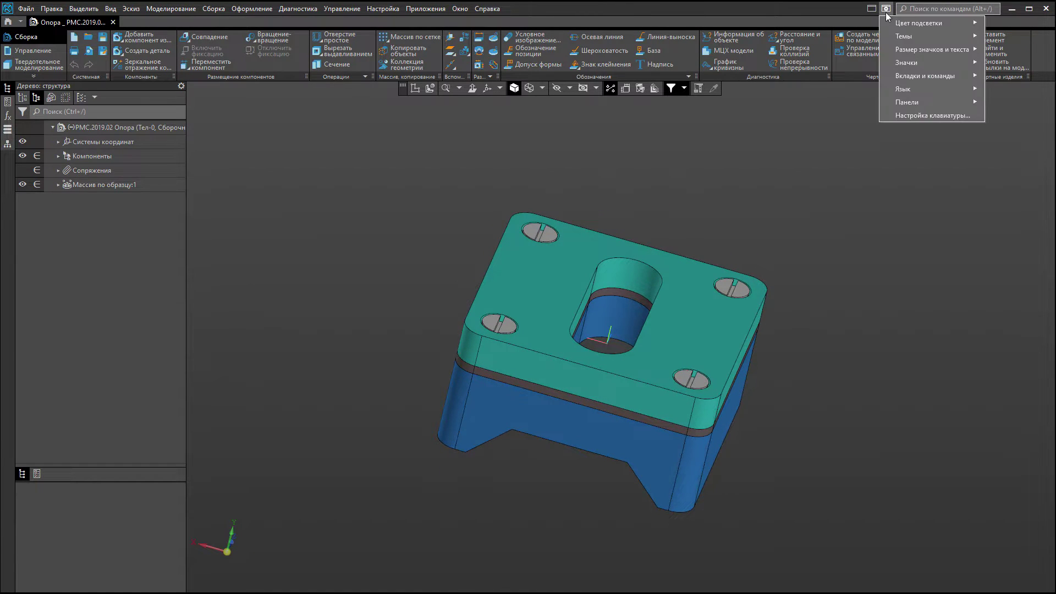
click(1013, 36)
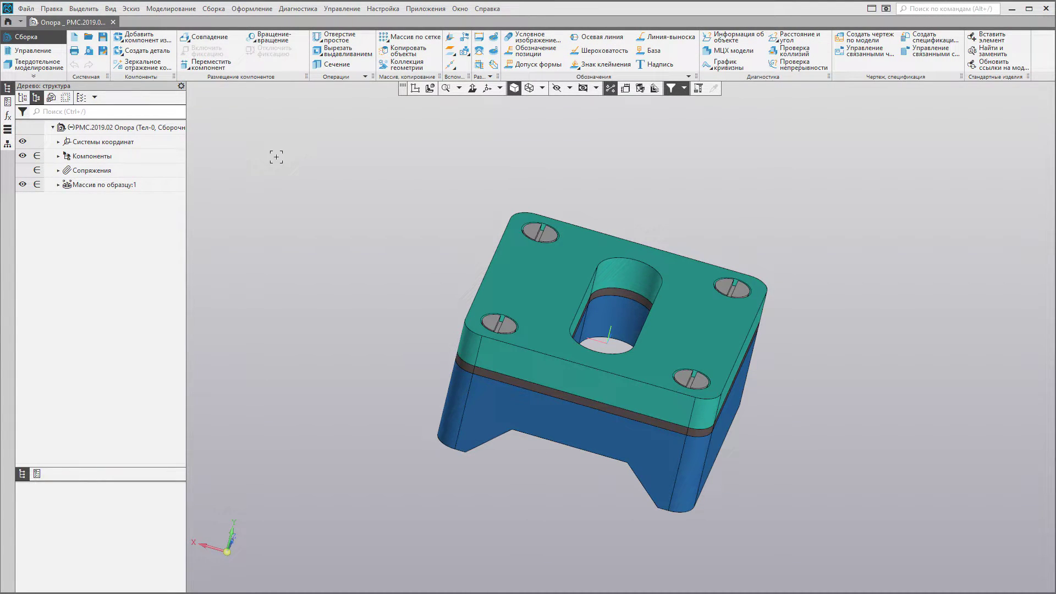
click(425, 8)
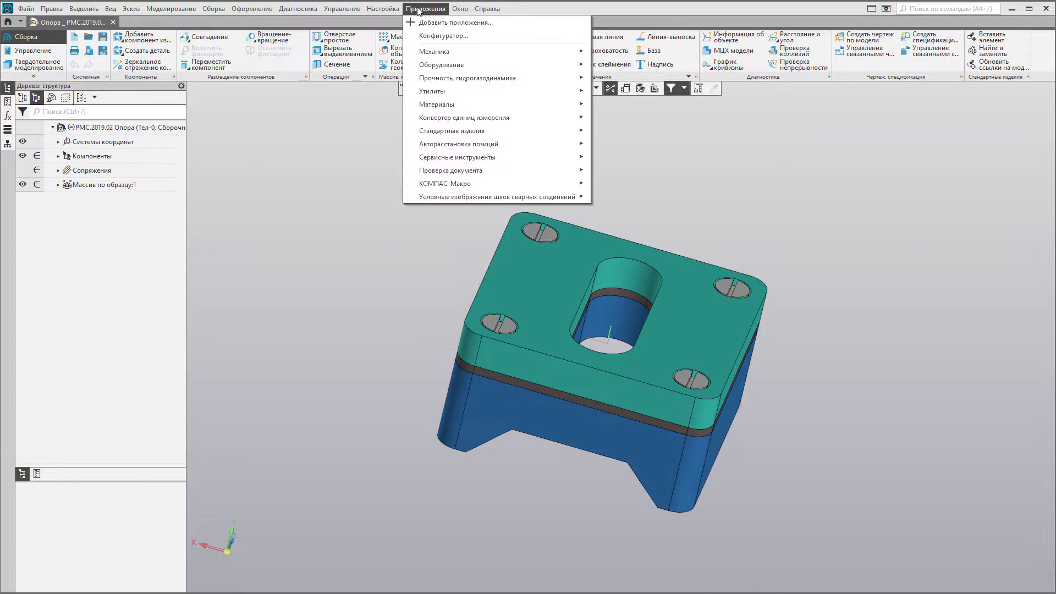
mouse_move(437, 104)
click(631, 104)
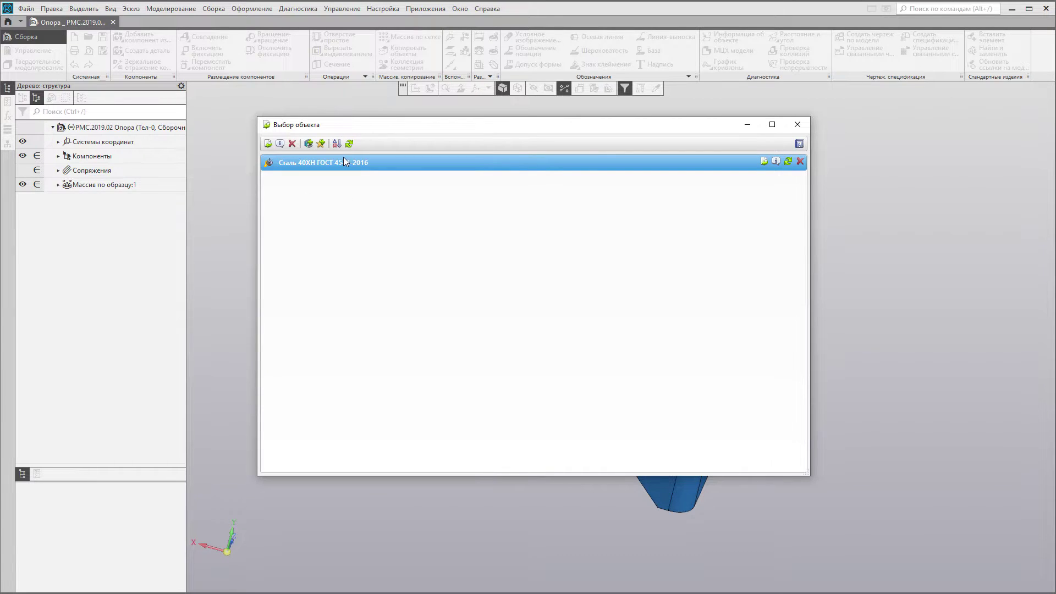
- Move the material selection window up and to the right
drag(363, 131, 396, 97)
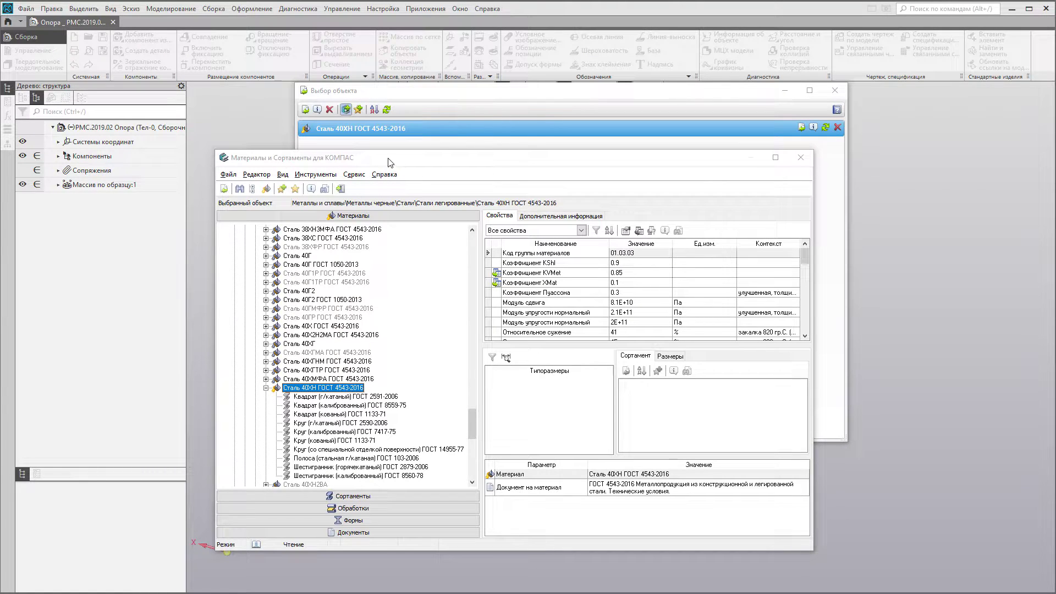
- Drag the Материалы и Сортаменты window aside, review the 40ХН steel entry, then close it
drag(388, 162, 529, 151)
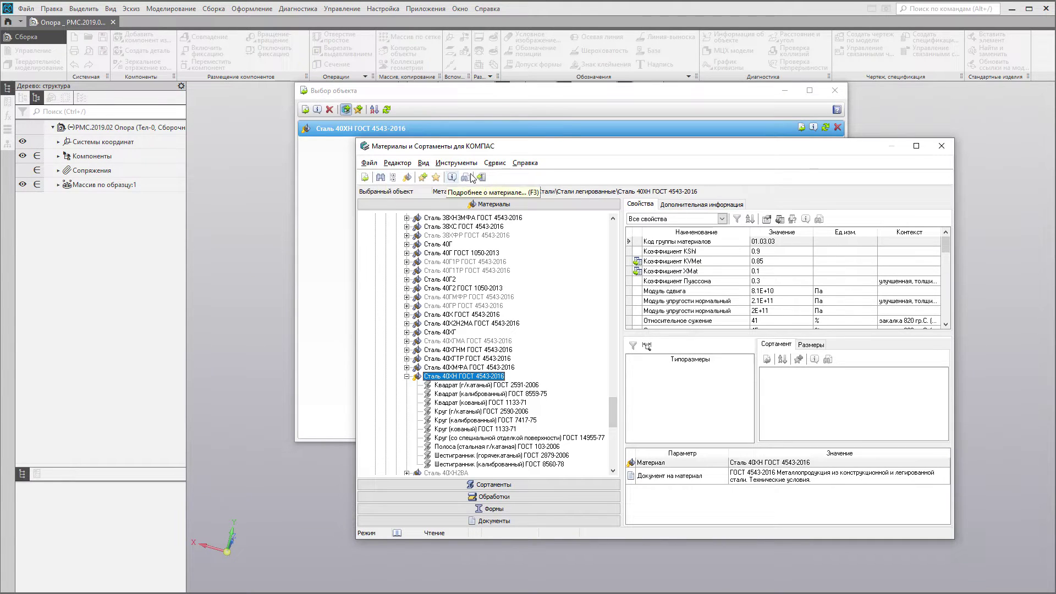
click(942, 147)
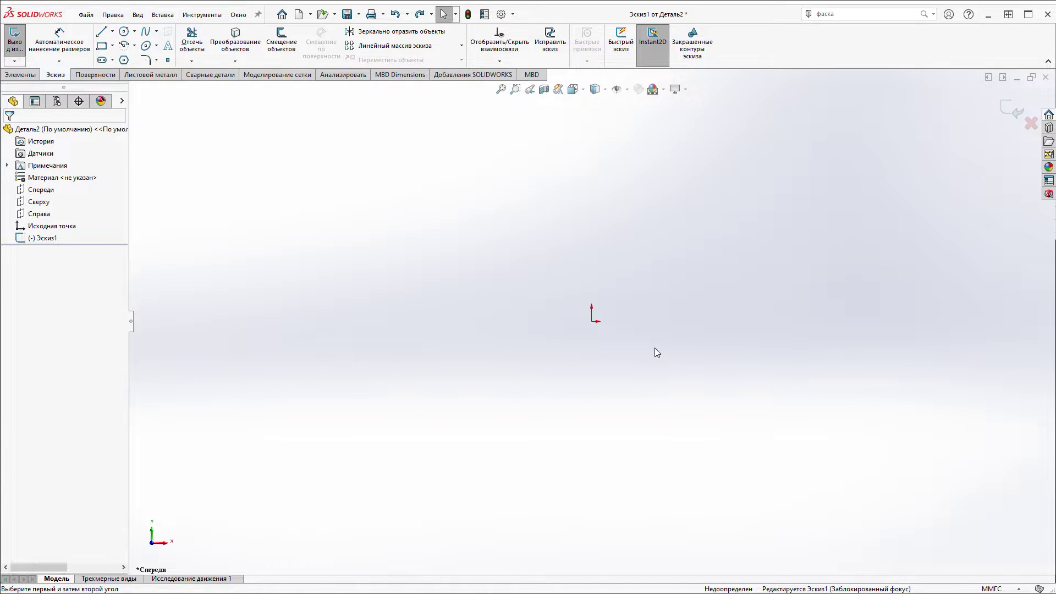
- Draw a 50 × 40 rectangle from the origin via the gesture wheel and shade its contour
right_drag(674, 305, 690, 302)
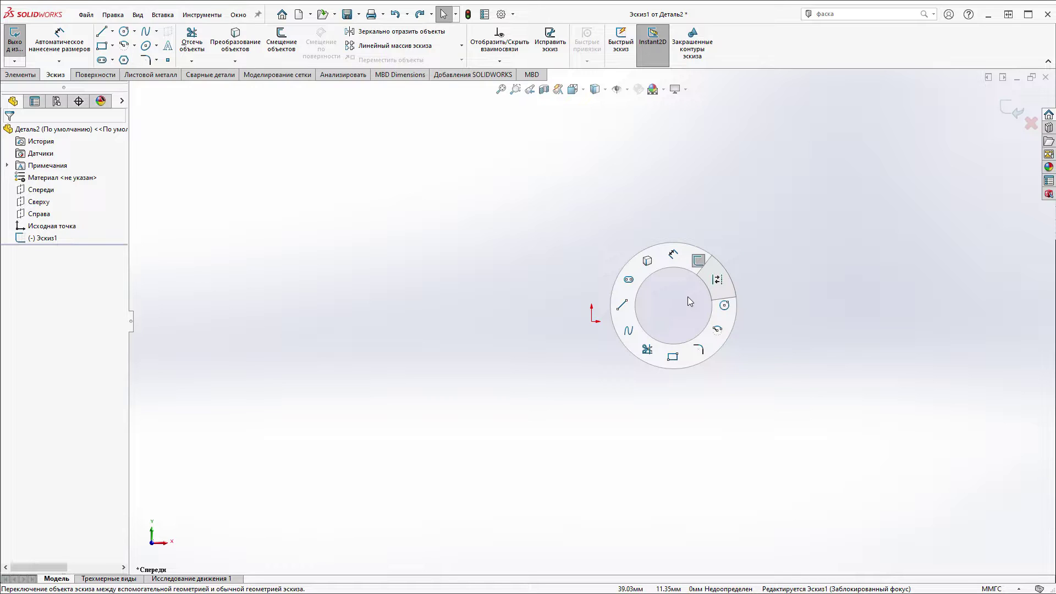
right_drag(688, 296, 671, 350)
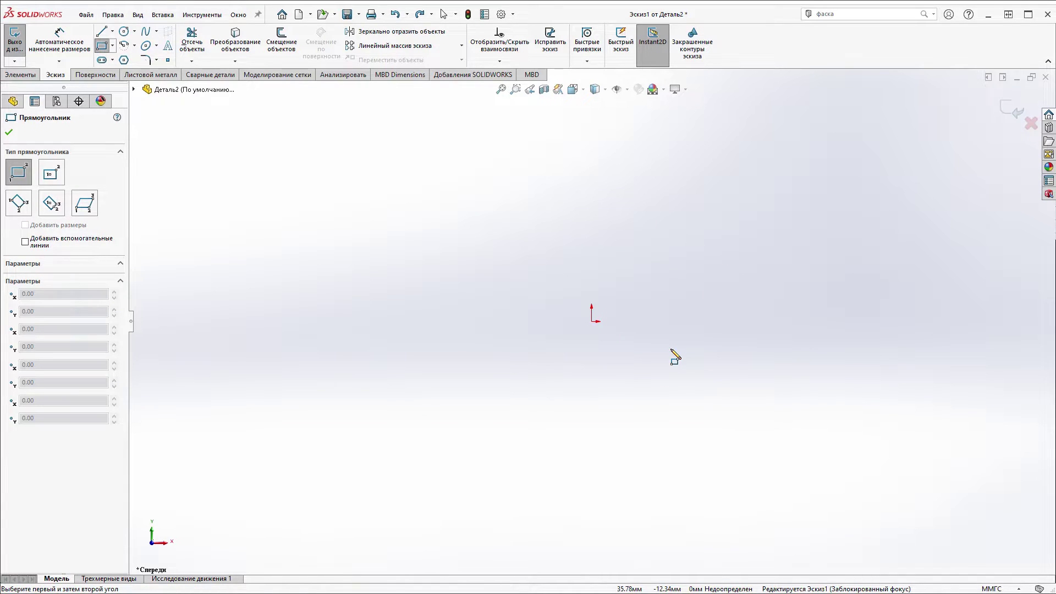
click(592, 321)
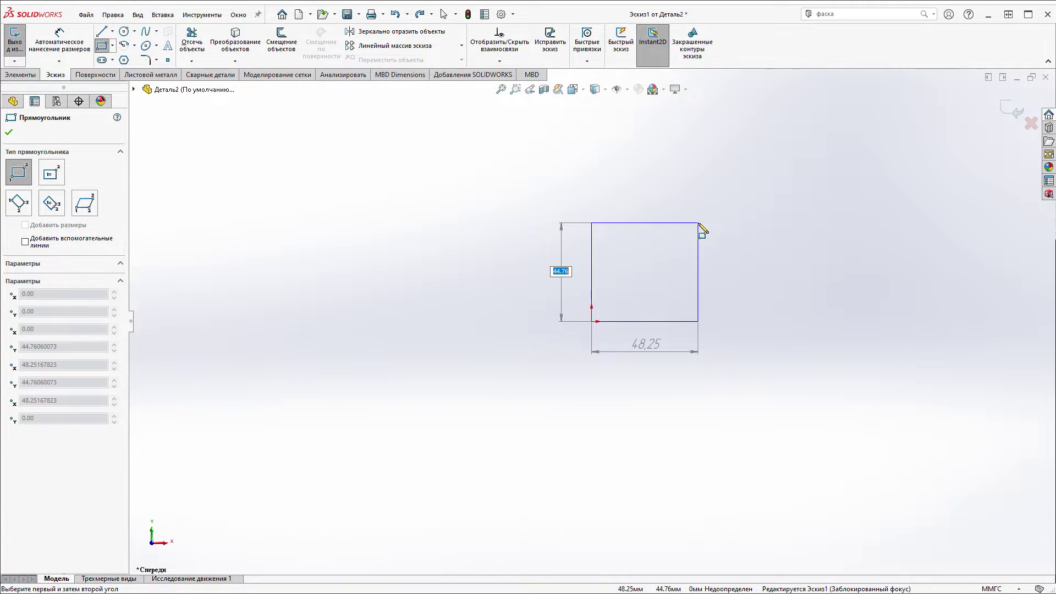
text(50)
key(Tab)
text(40)
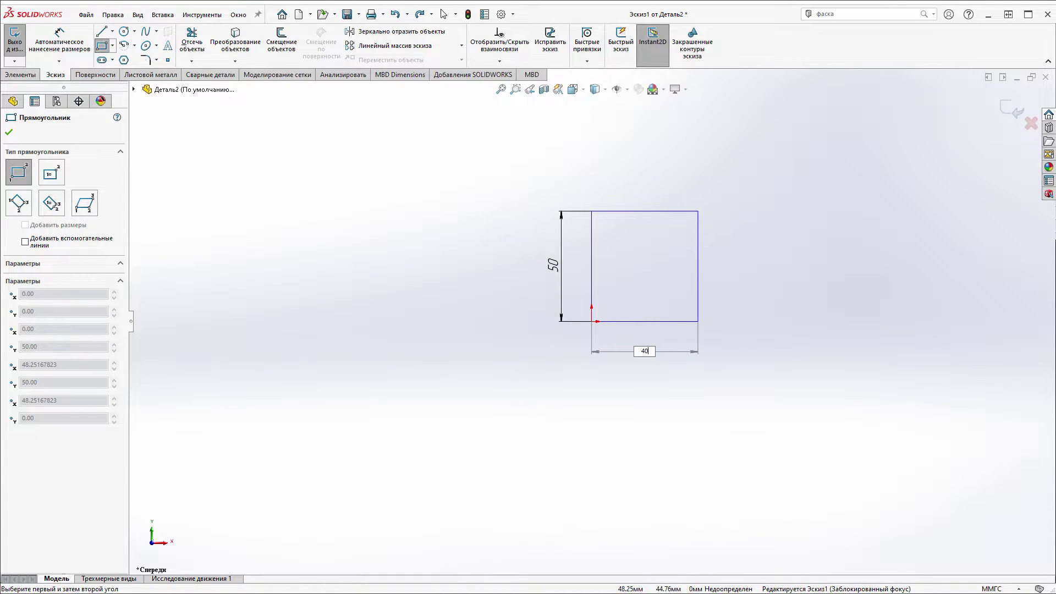
key(Return)
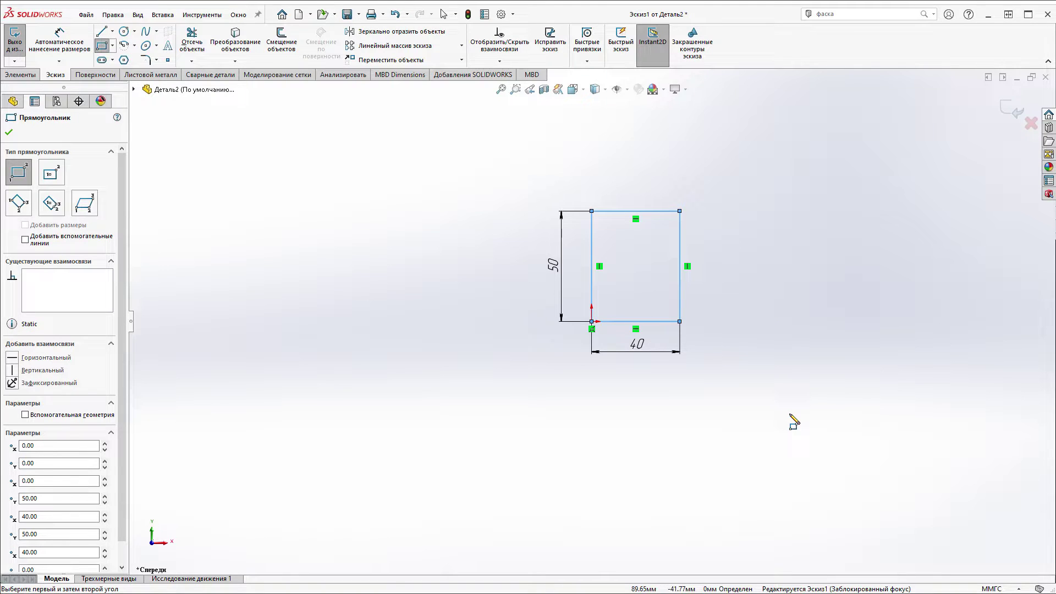
key(Escape)
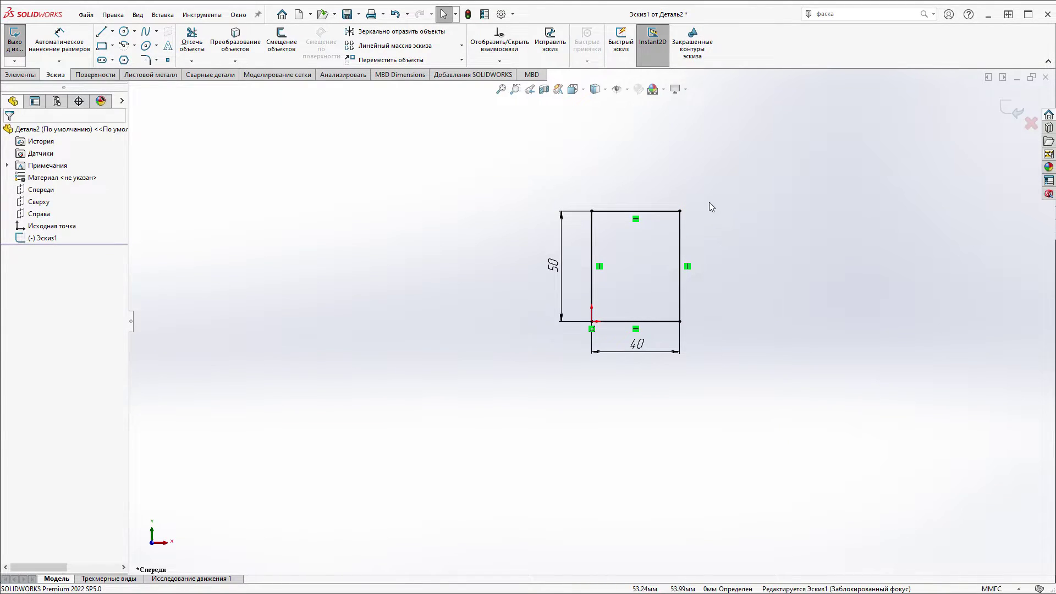
click(694, 44)
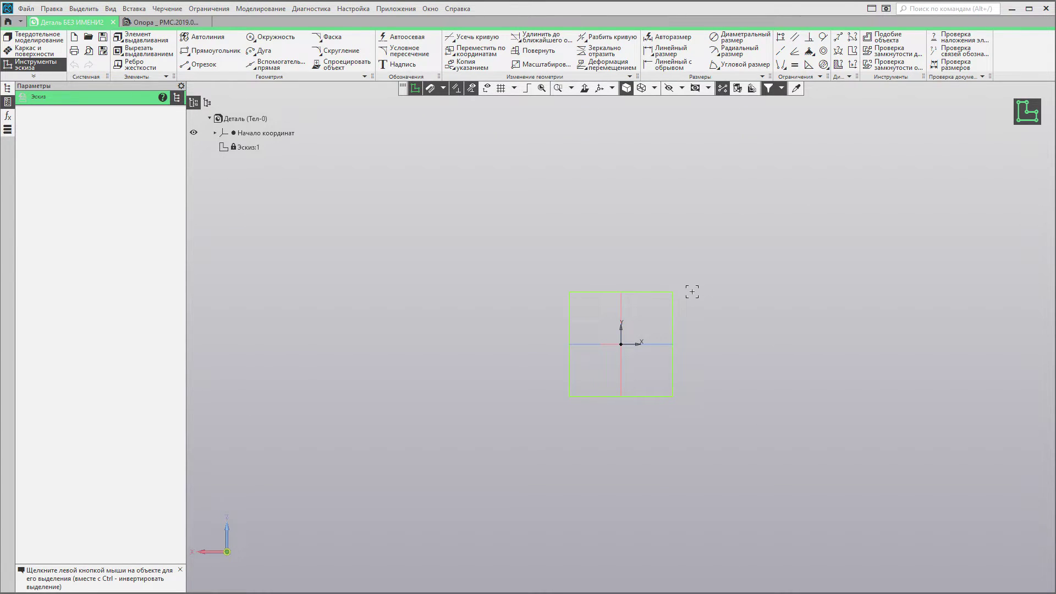
- Find Прямоугольник and Окружность by search and drag both onto the sketch's quick command toolbar
right_click(703, 269)
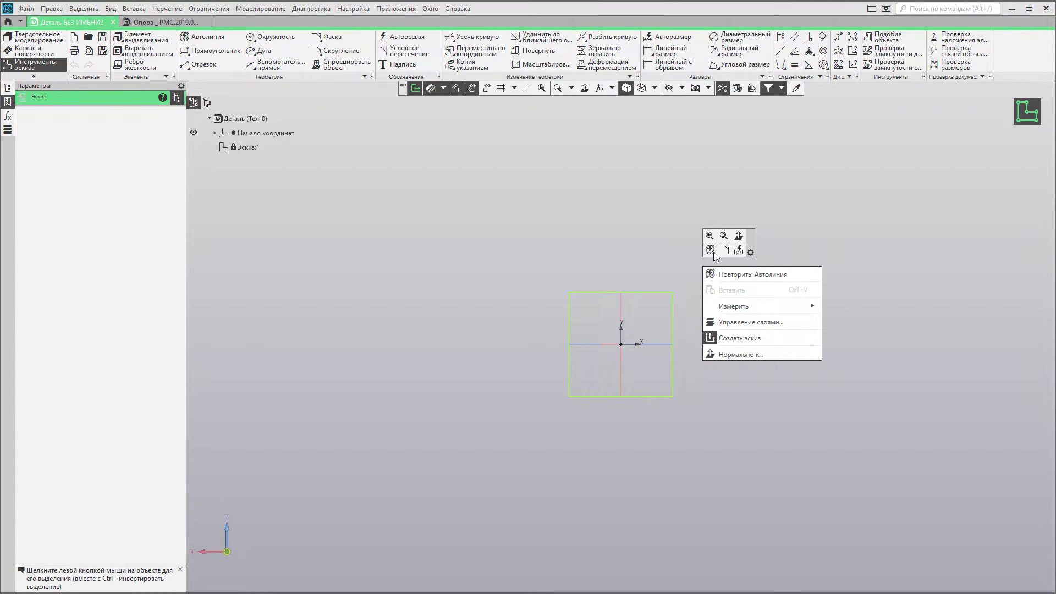
click(751, 253)
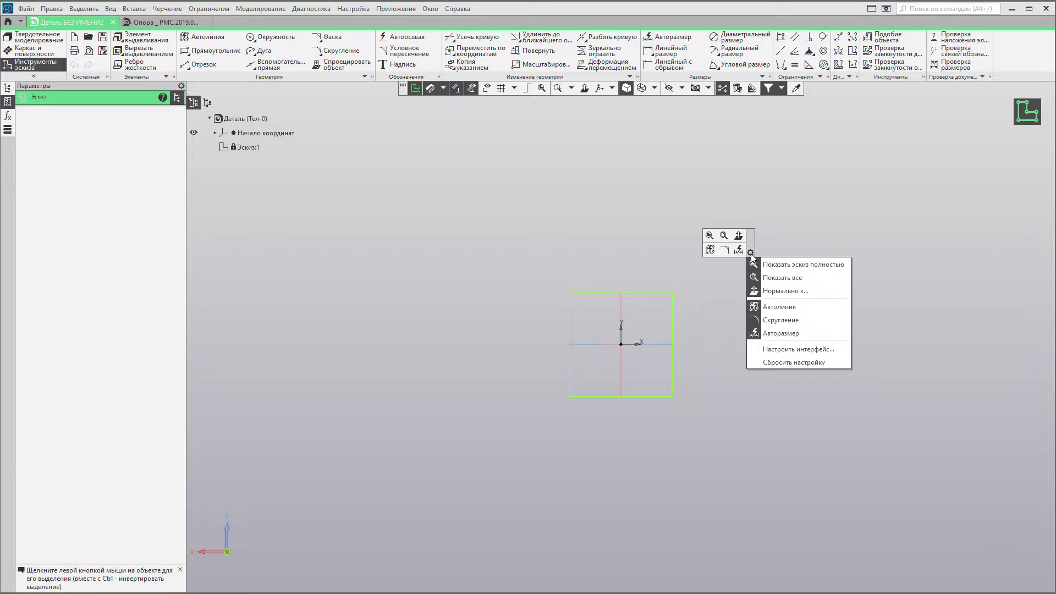
click(787, 350)
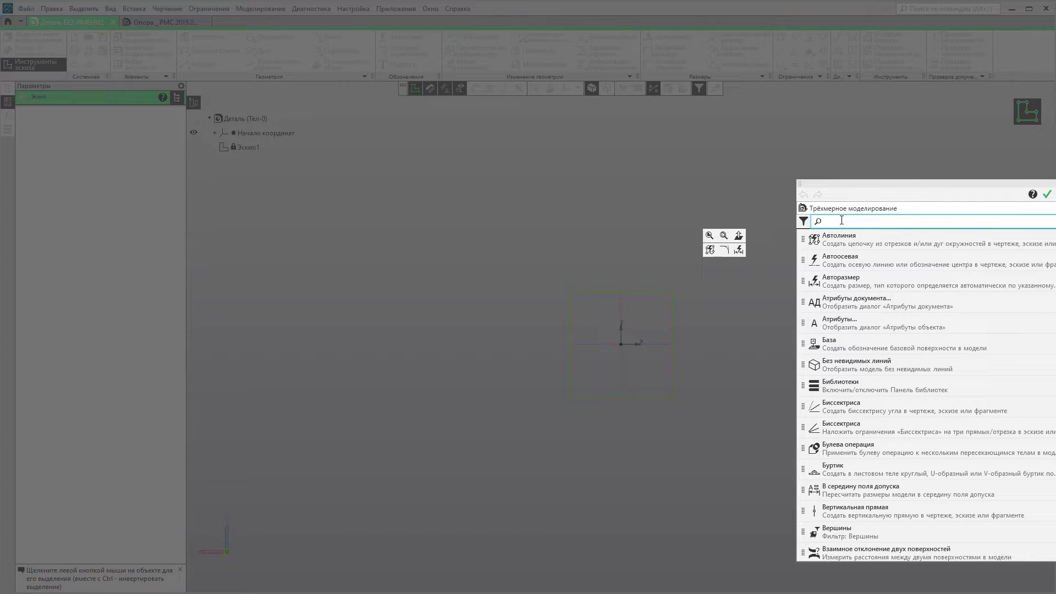
text(прям)
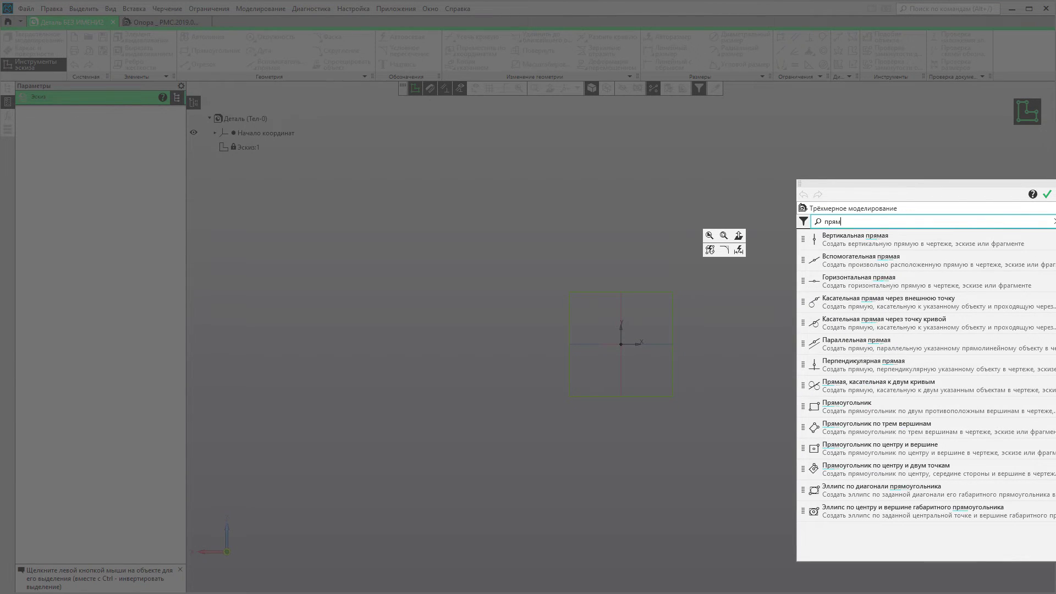
text(оуг)
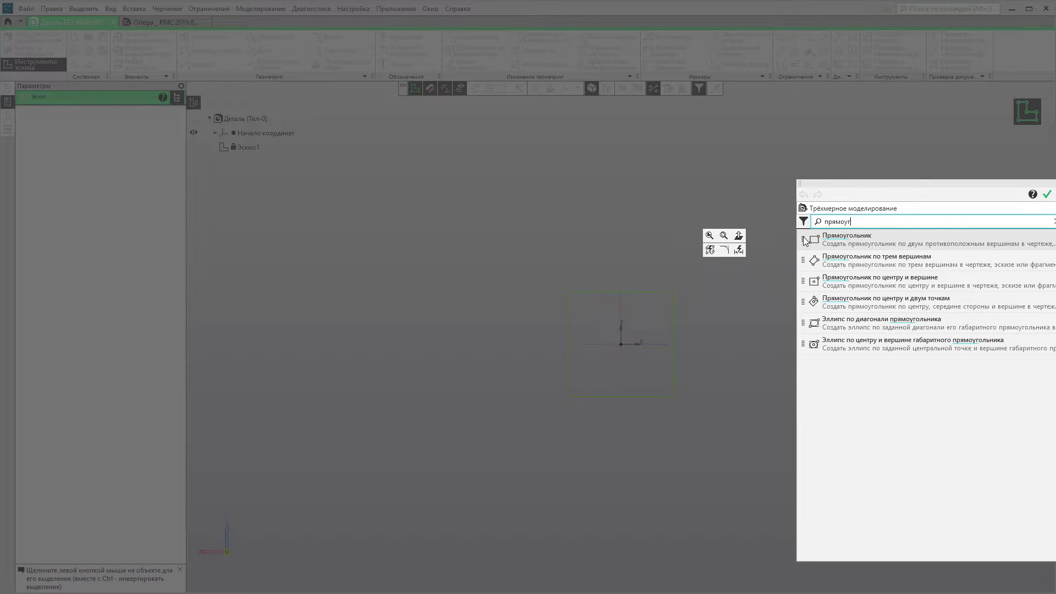
drag(804, 240, 730, 256)
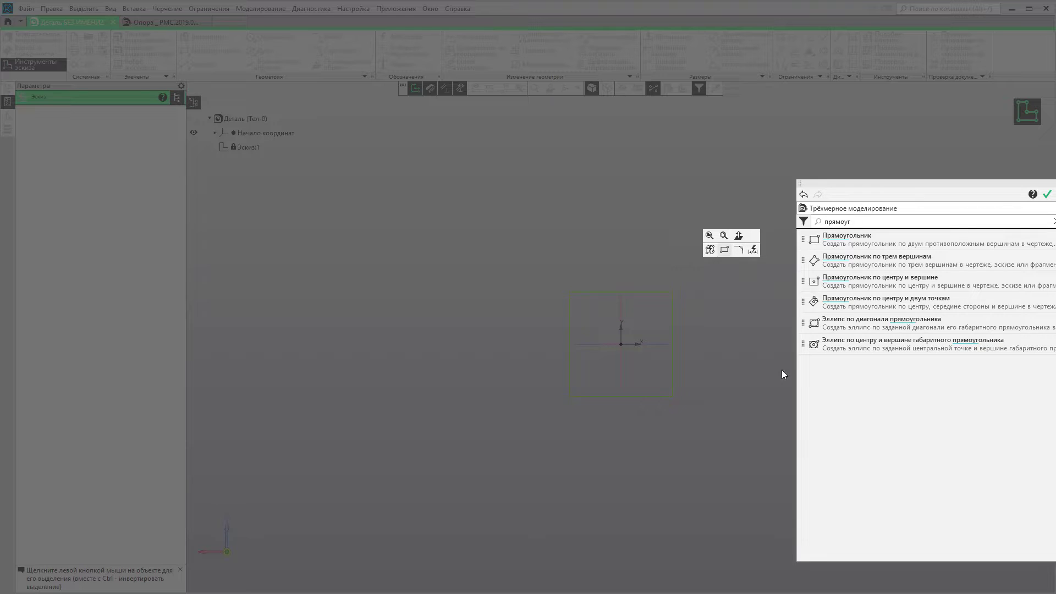
click(862, 221)
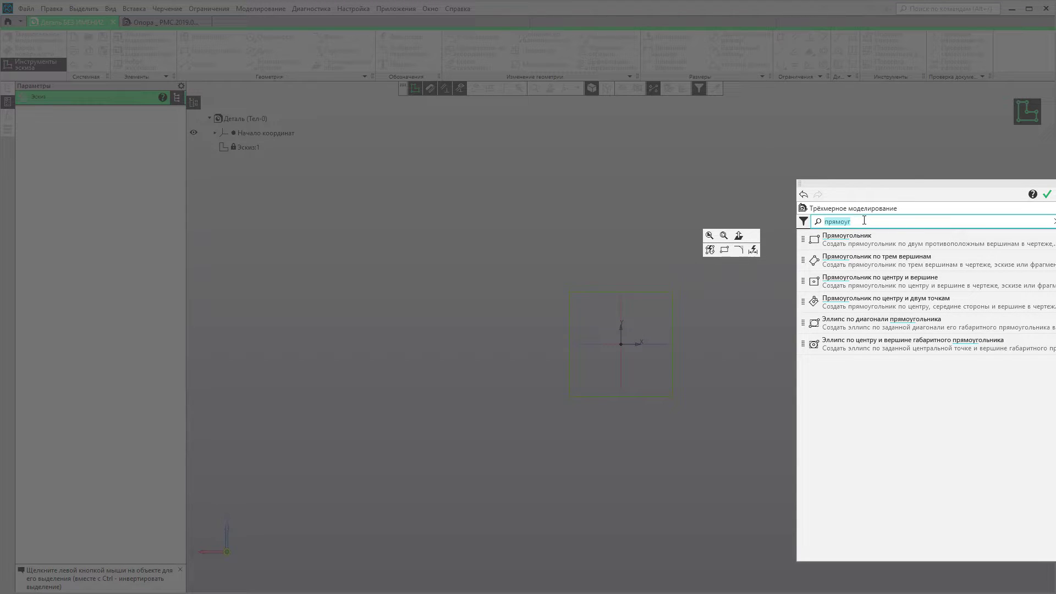
text(окру)
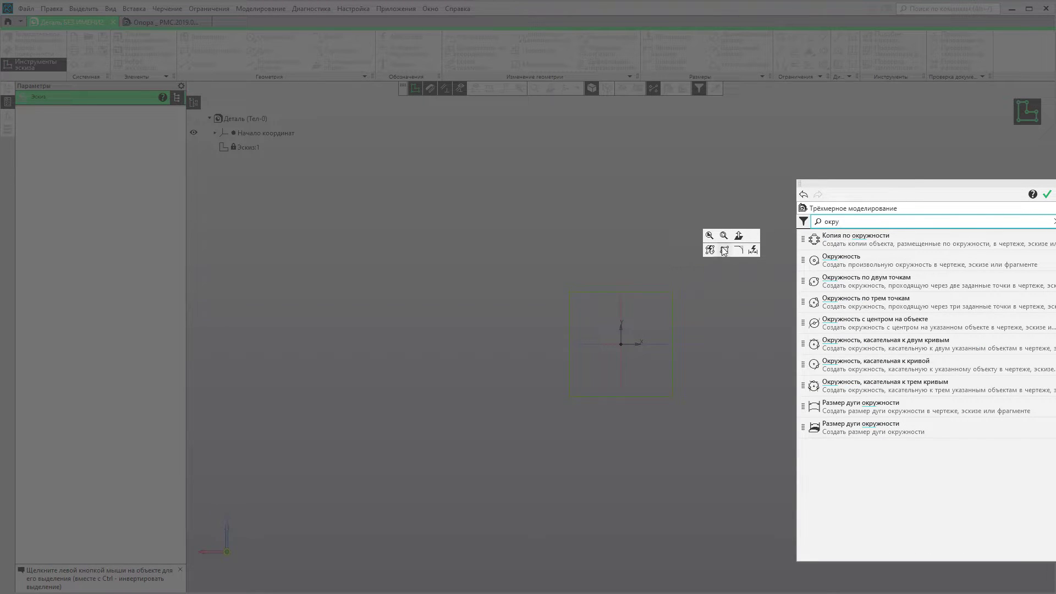
drag(836, 257, 738, 252)
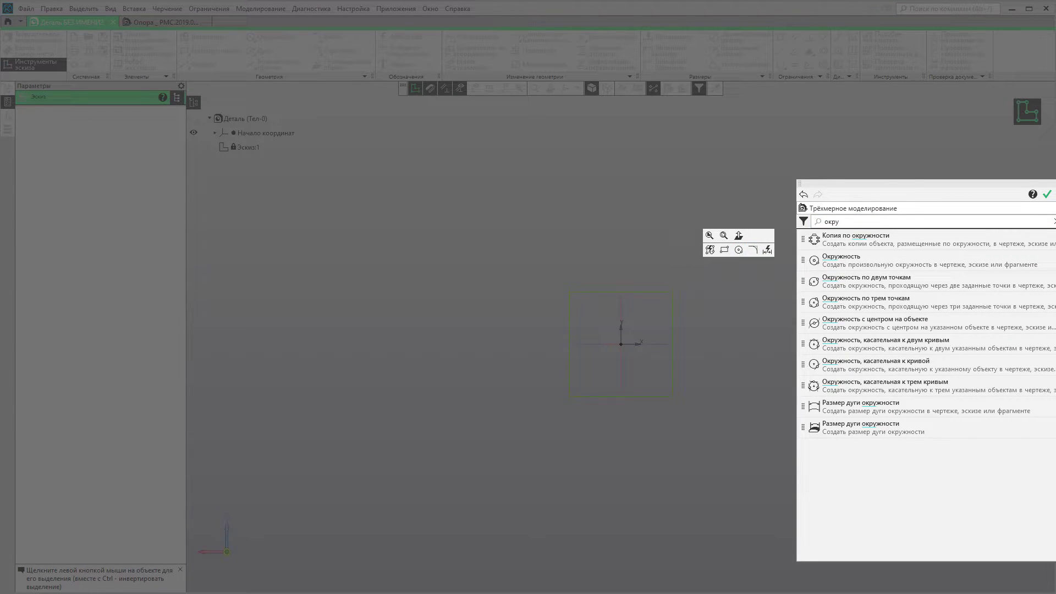
click(1049, 196)
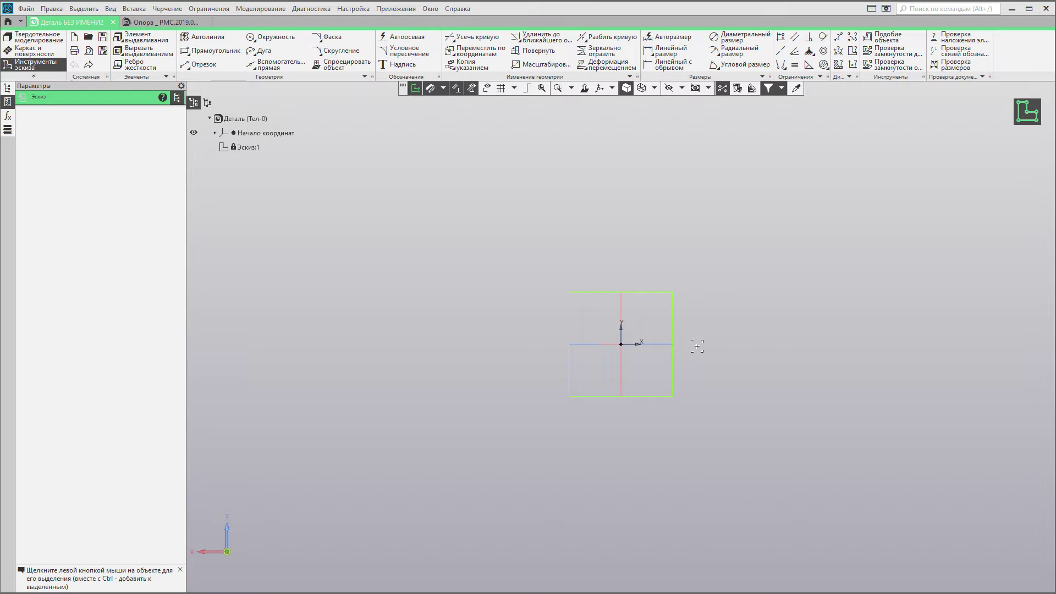
- Draw a 72 × 56 rectangle from the origin with the quick rectangle command, then exit the sketch
right_click(717, 301)
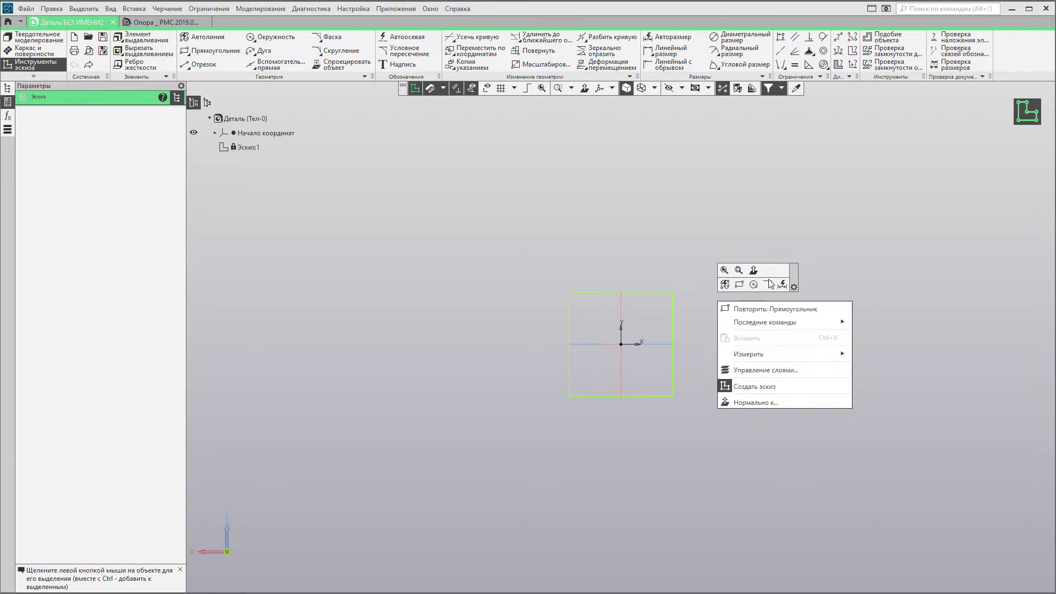
click(739, 285)
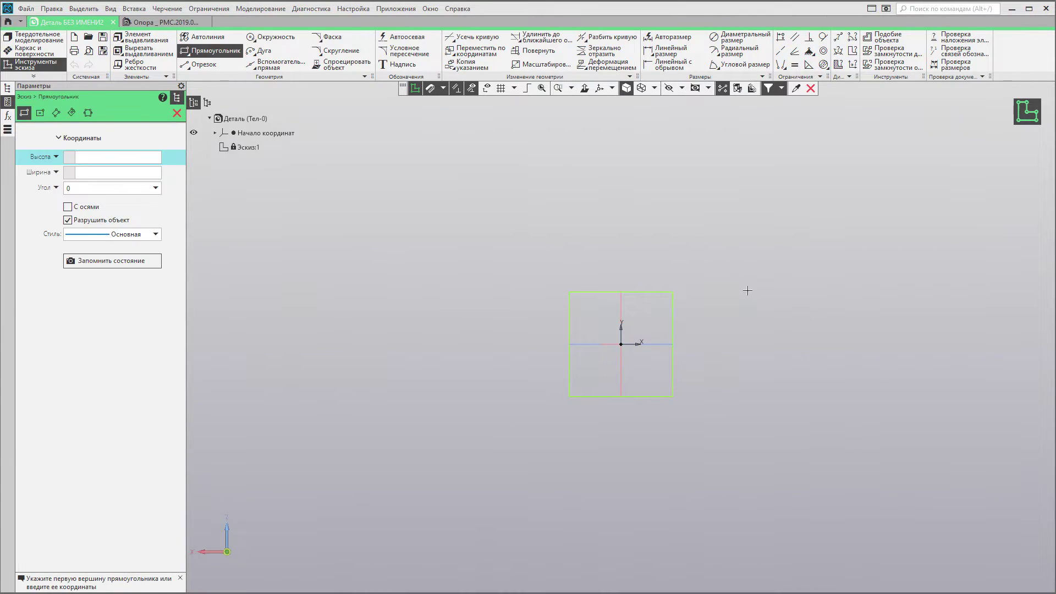
click(621, 345)
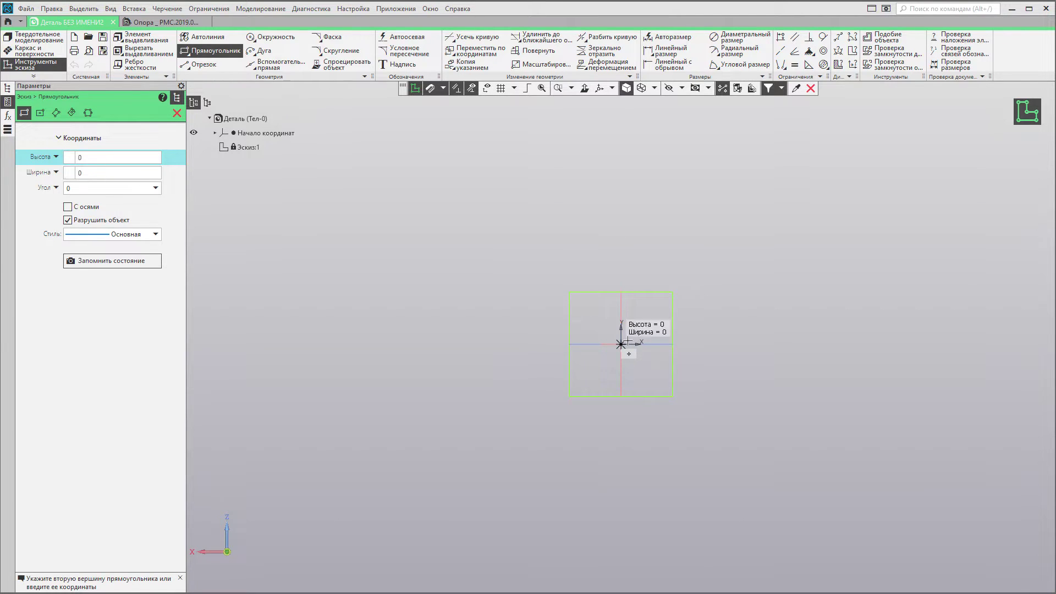
click(771, 228)
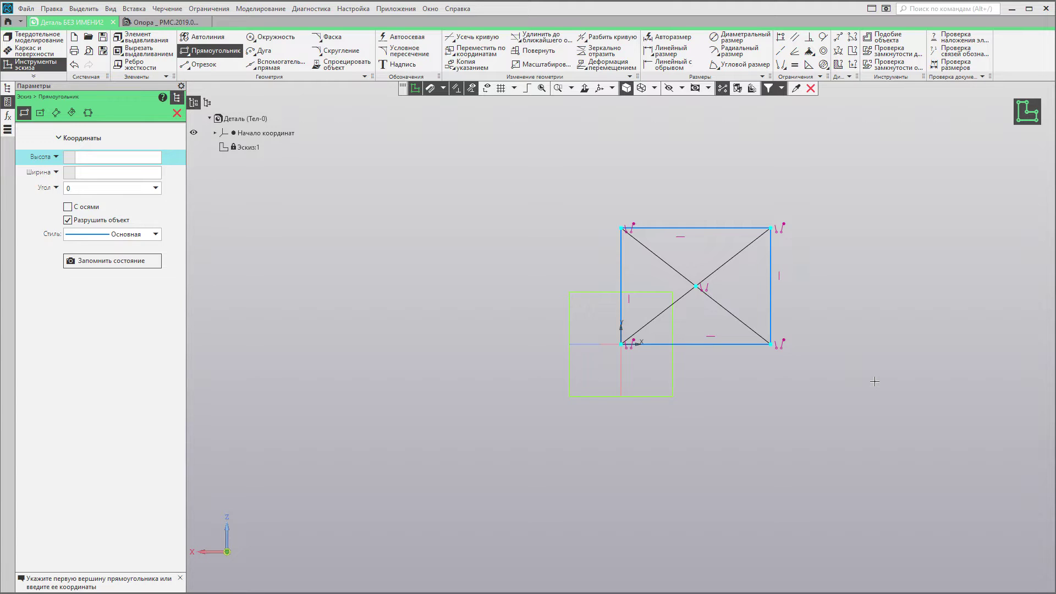
key(Escape)
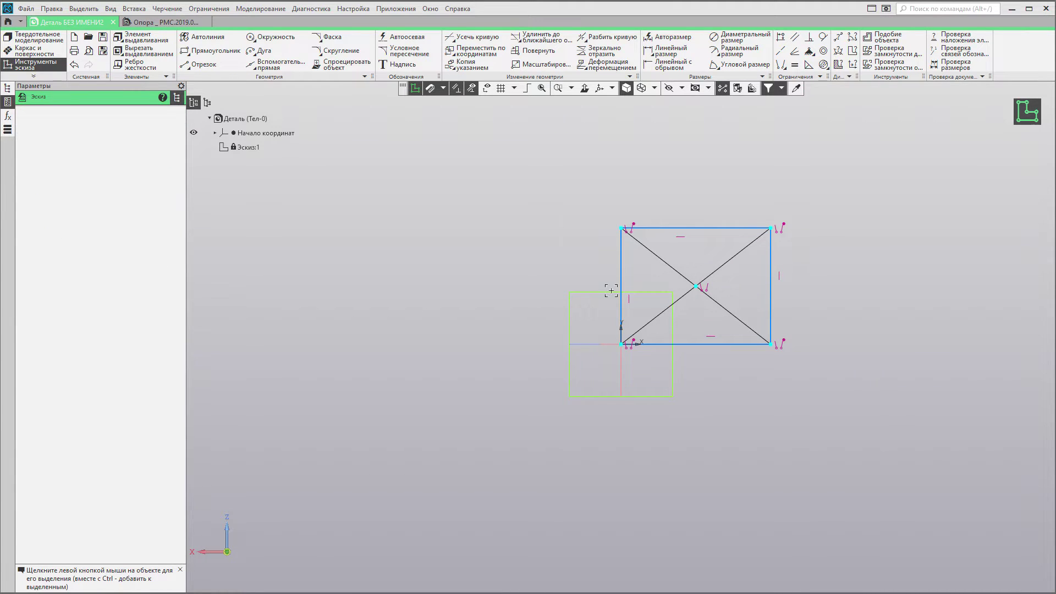
click(1031, 116)
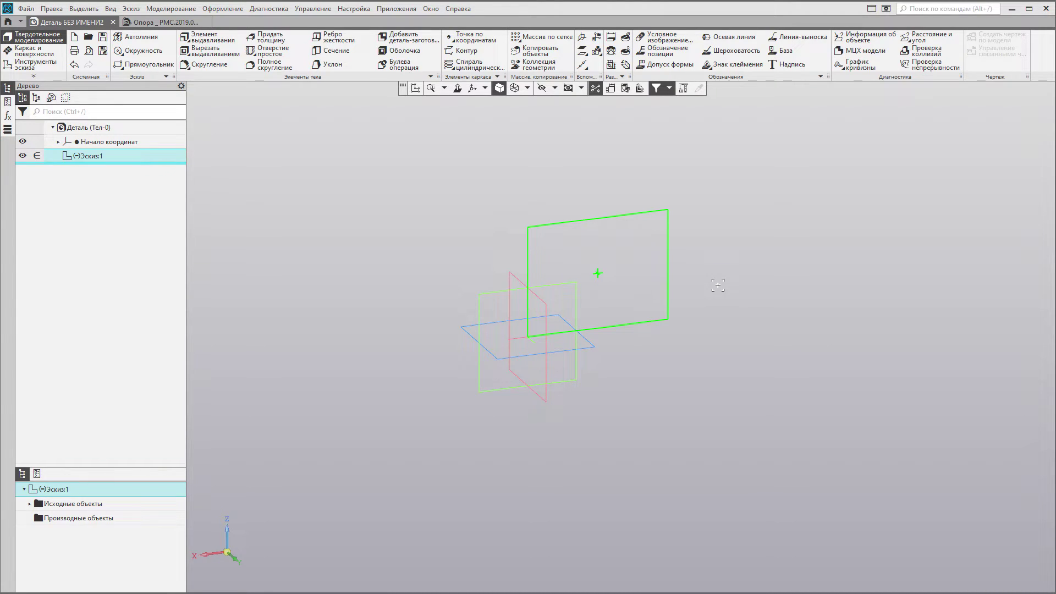
- Reopen Эскиз:1 and dimension the rectangle 56 high and 72 wide
double_click(649, 213)
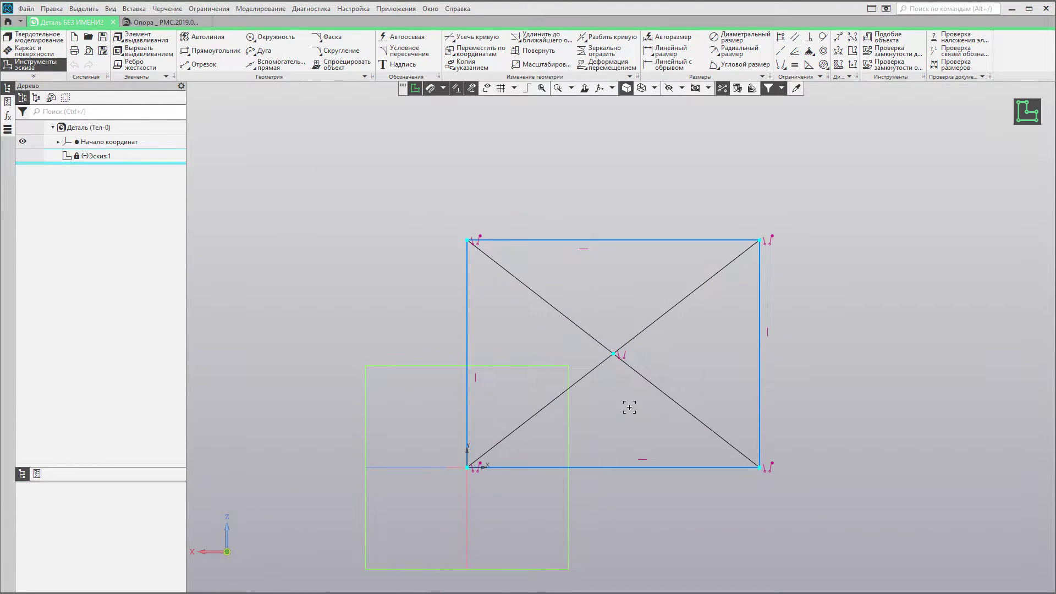
scroll(629, 407, down, 1)
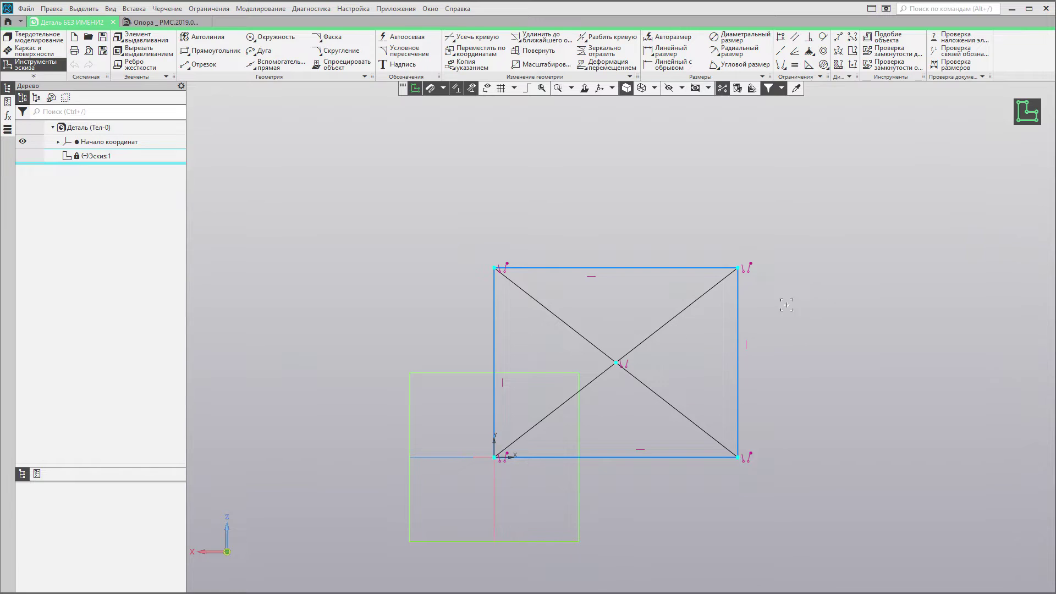
right_click(805, 299)
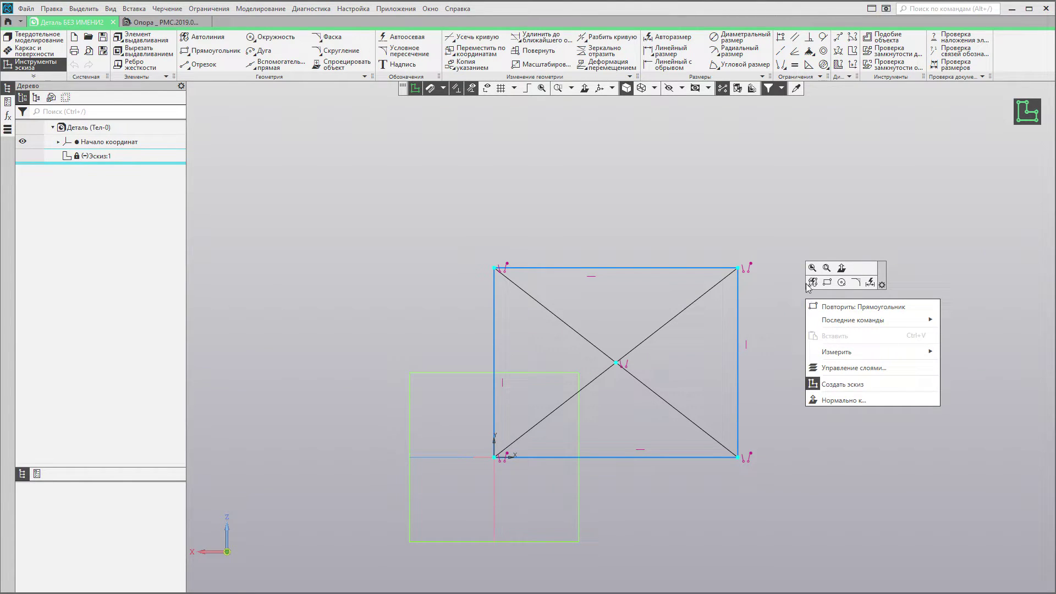
click(870, 283)
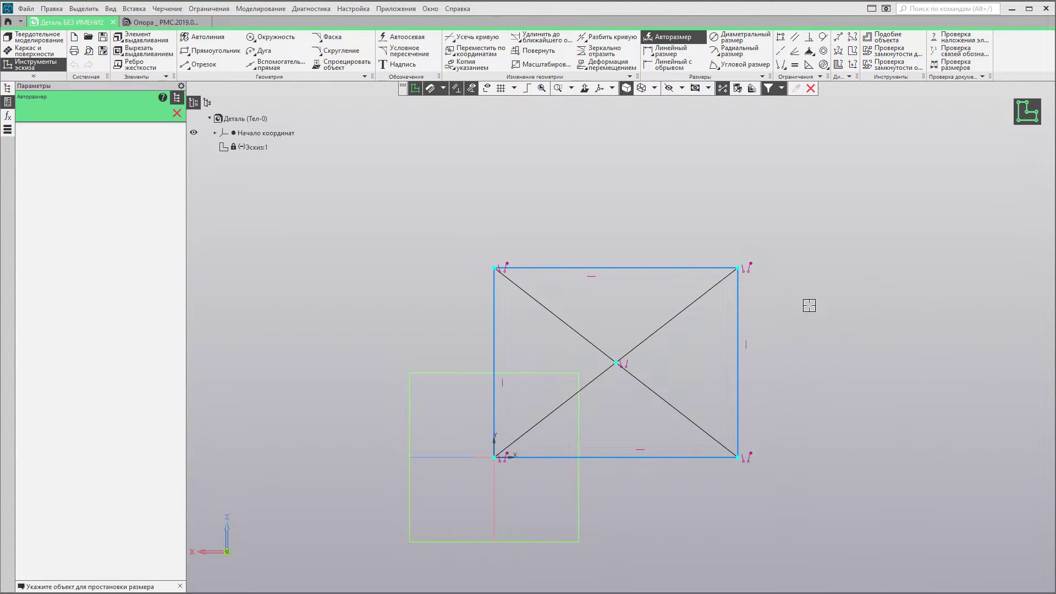
click(494, 292)
click(414, 307)
key(Return)
click(531, 267)
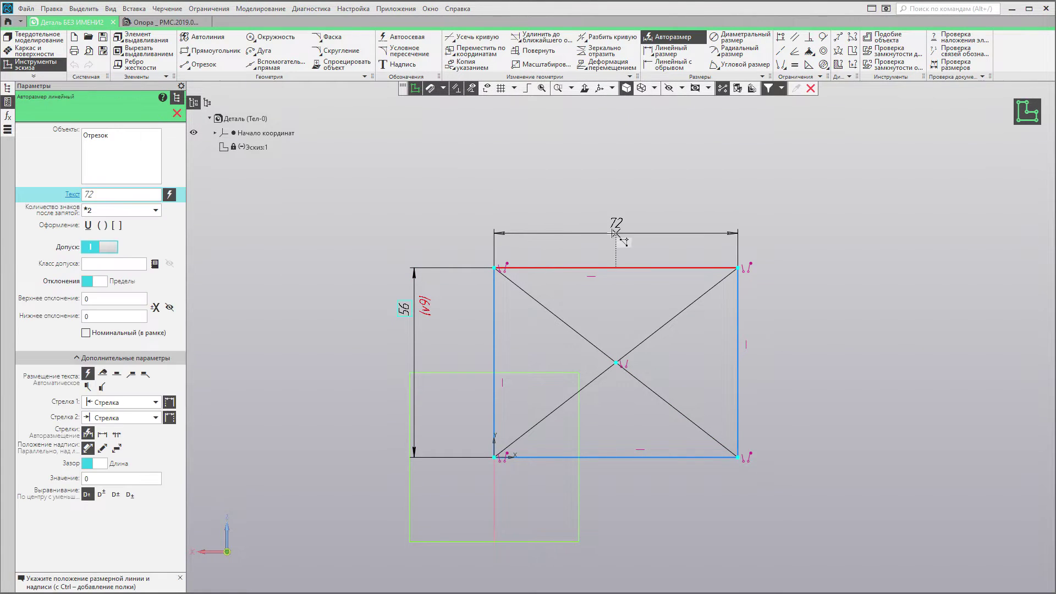
click(621, 236)
key(Return)
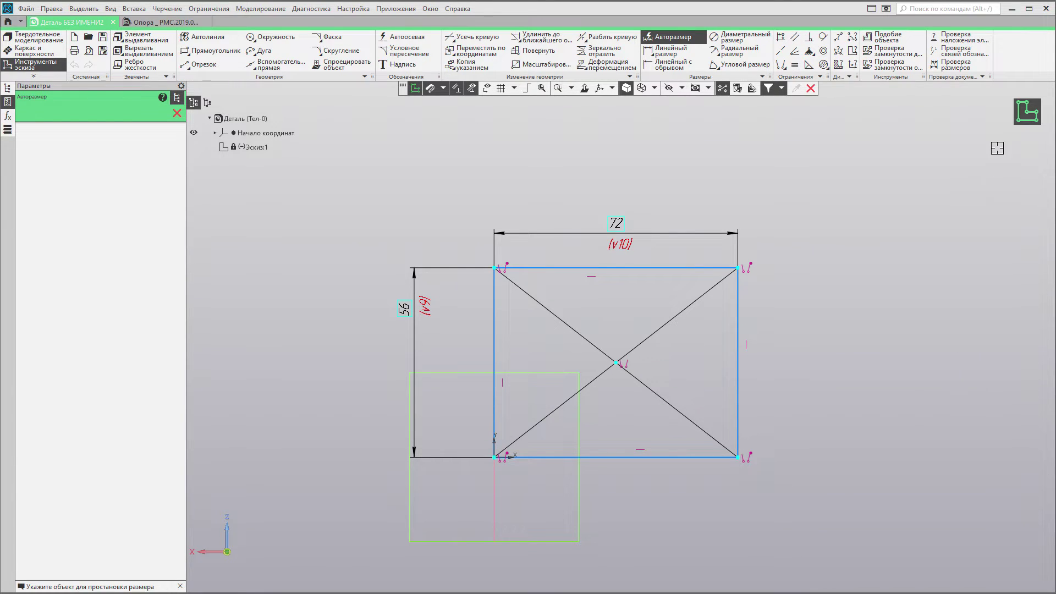
- Leave the sketch, reselect and reopen it, then exit back to part modelling
click(1026, 119)
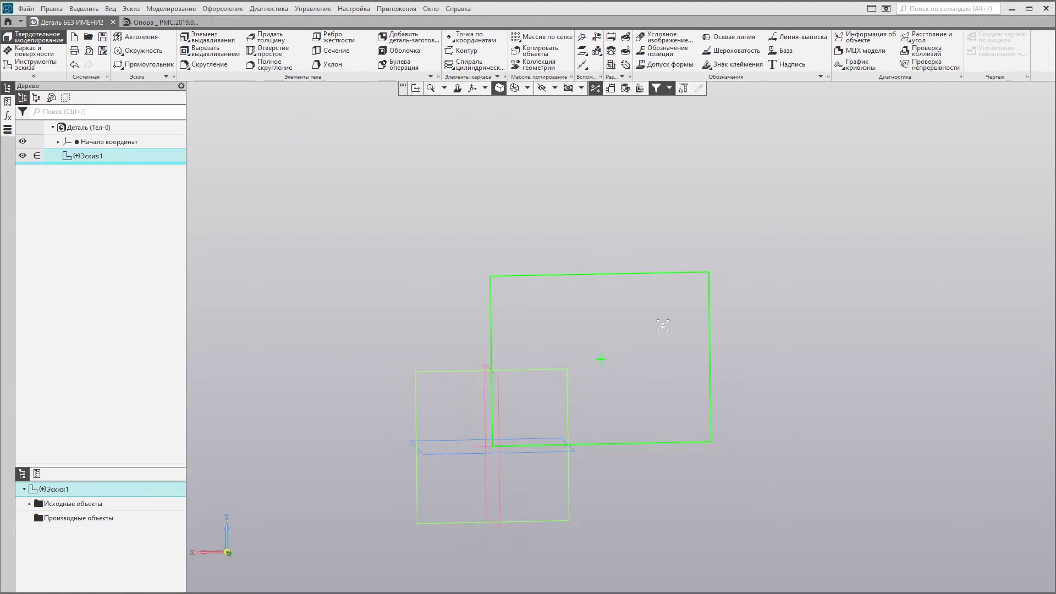
click(370, 255)
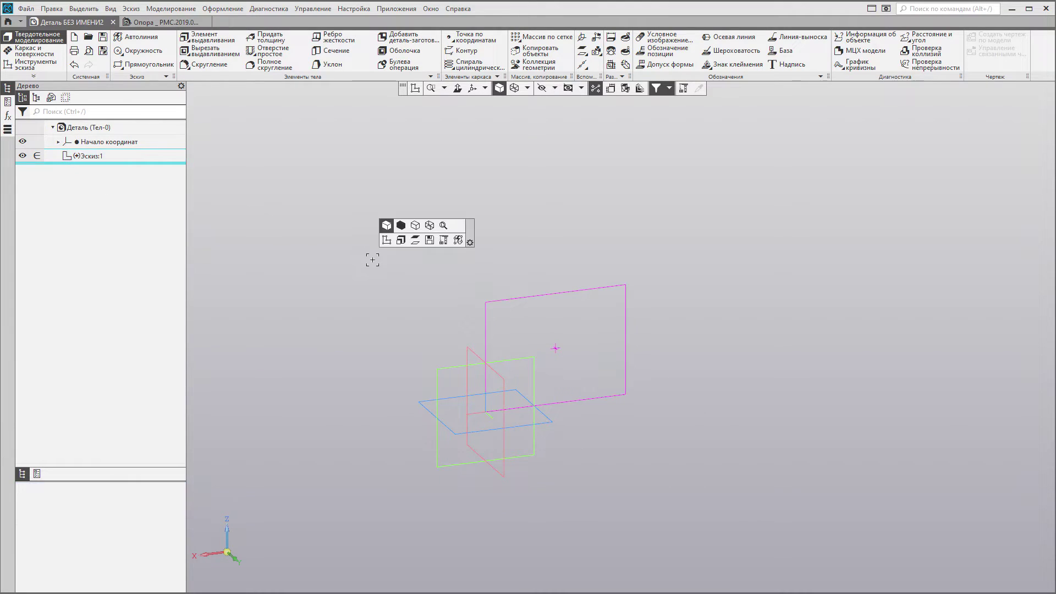
click(506, 299)
double_click(505, 299)
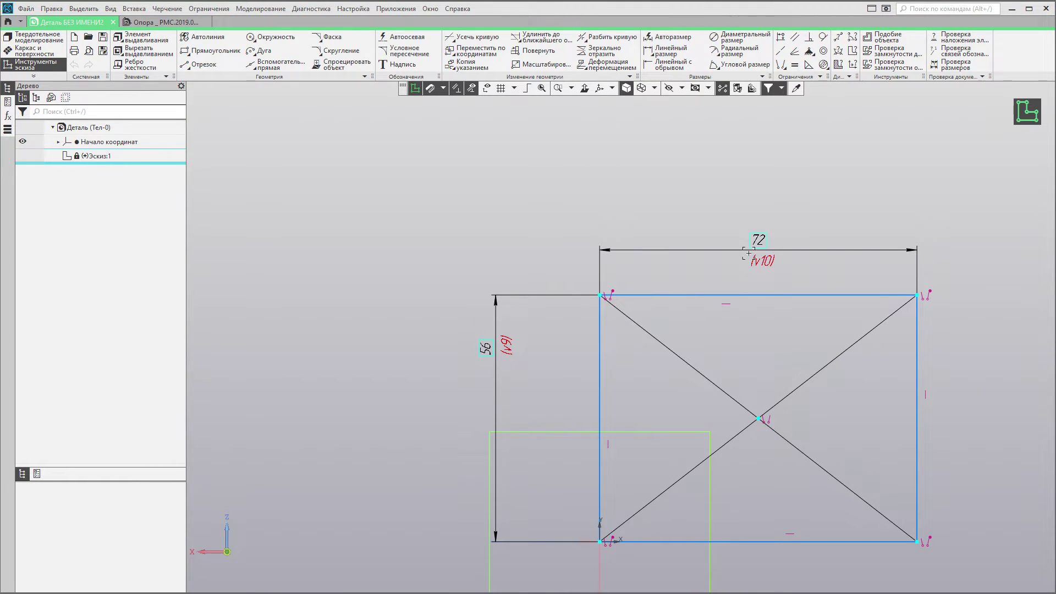
click(1027, 112)
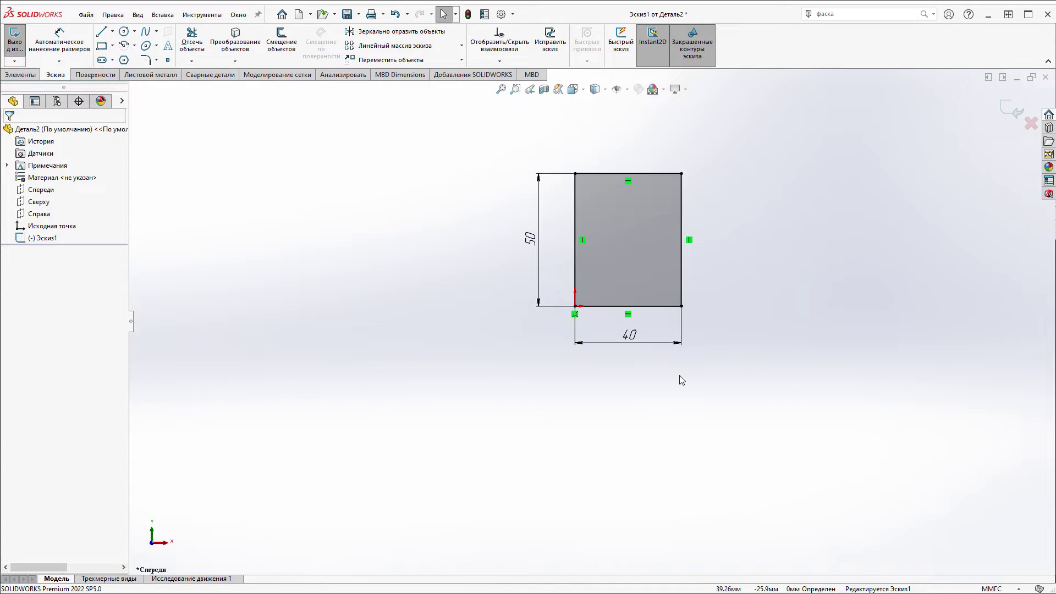
click(671, 346)
key(Delete)
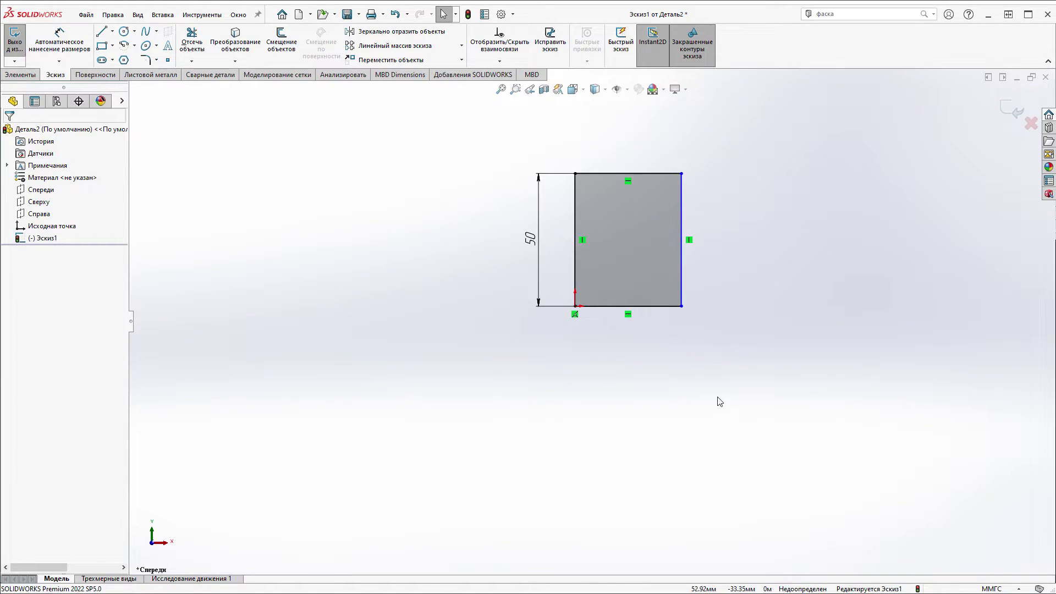
scroll(712, 258, down, 2)
scroll(708, 229, down, 1)
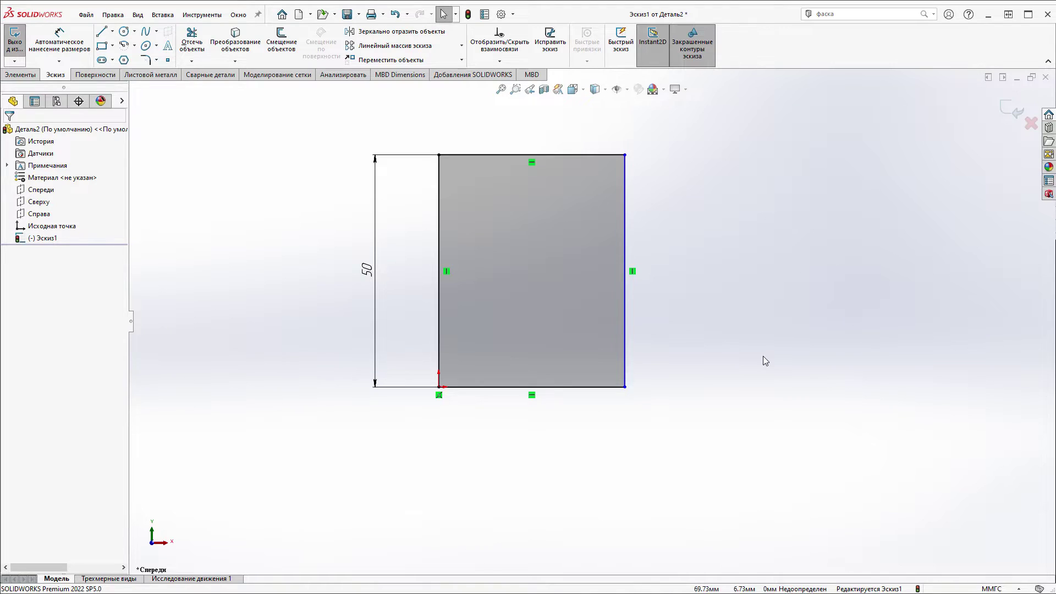
key(ctrl+z)
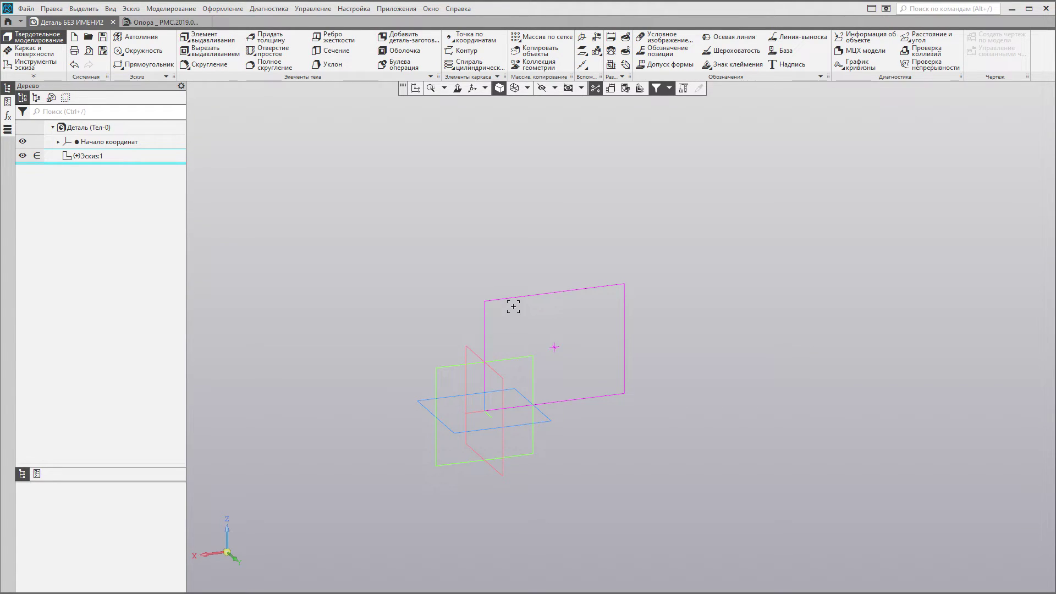
- Reopen Эскиз:1 for editing and frame its 72 by 56 rectangle in view
double_click(513, 306)
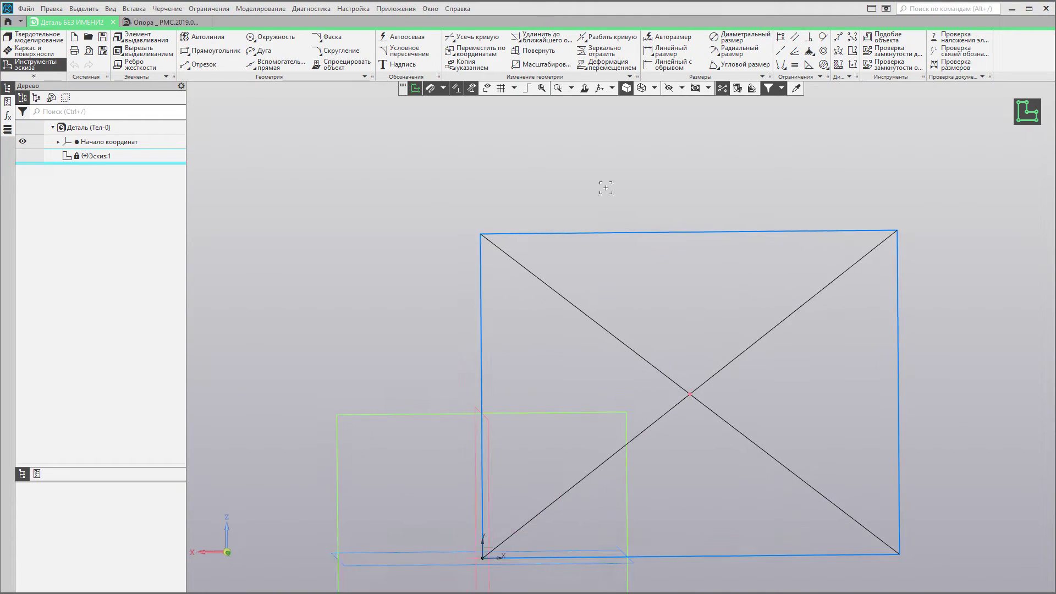
scroll(563, 413, down, 2)
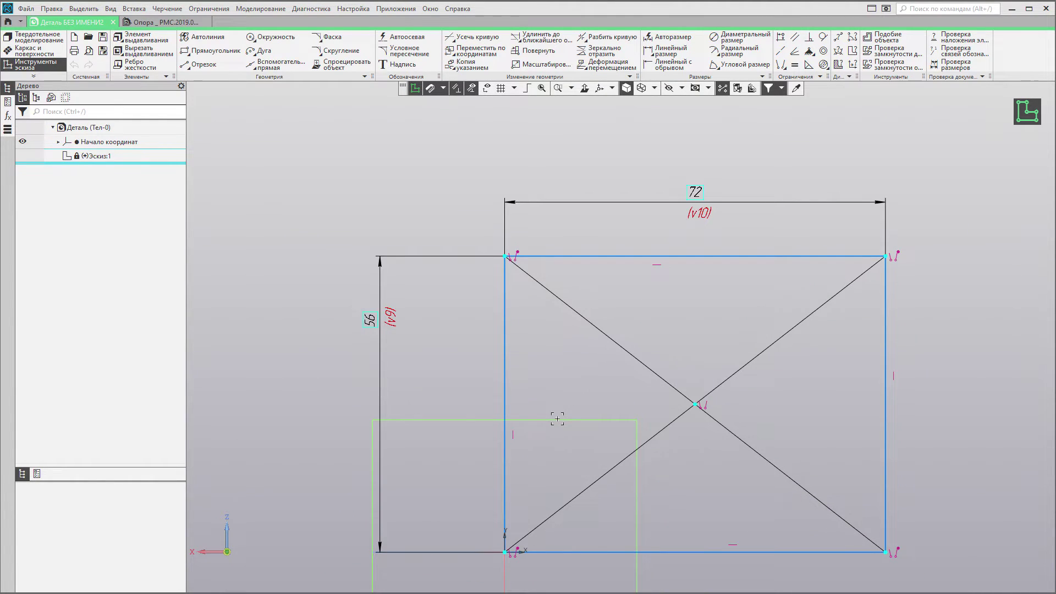
middle_drag(557, 420, 506, 368)
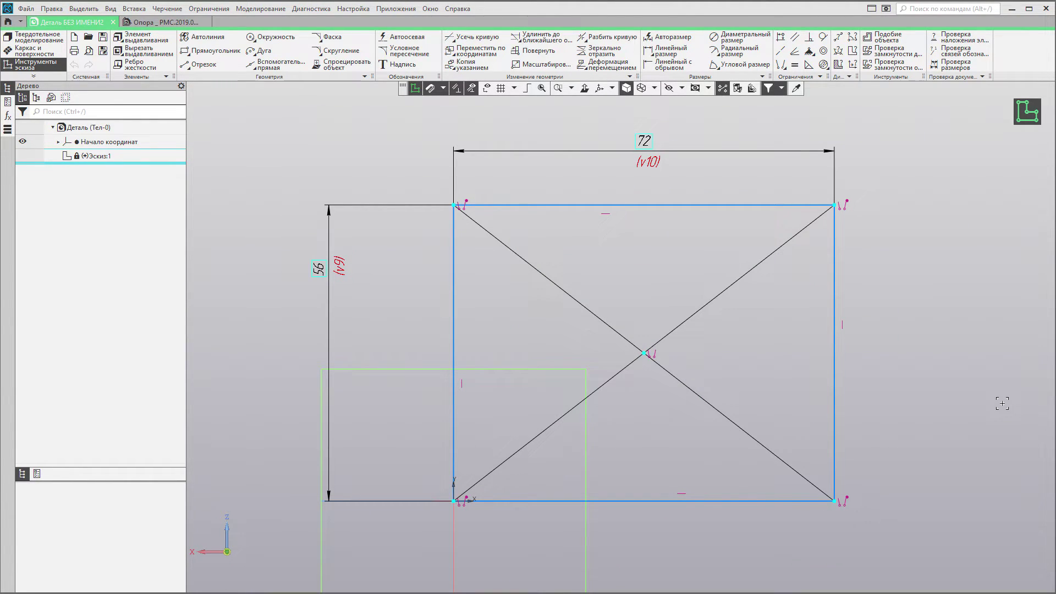
scroll(935, 308, down, 3)
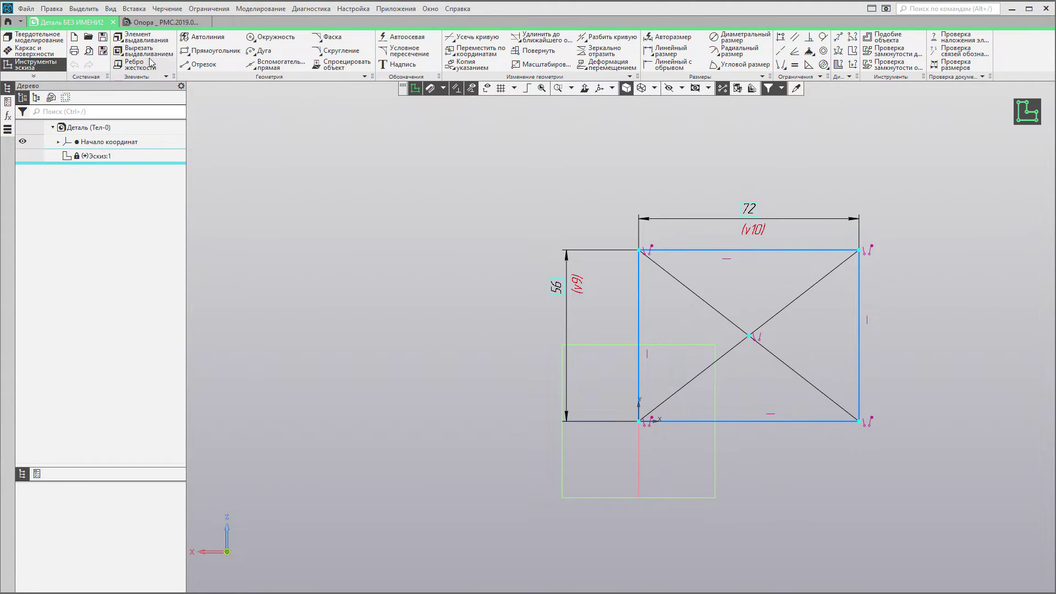
- Extrude Эскиз:1 with Элемент выдавливания into a block 50 deep
click(139, 42)
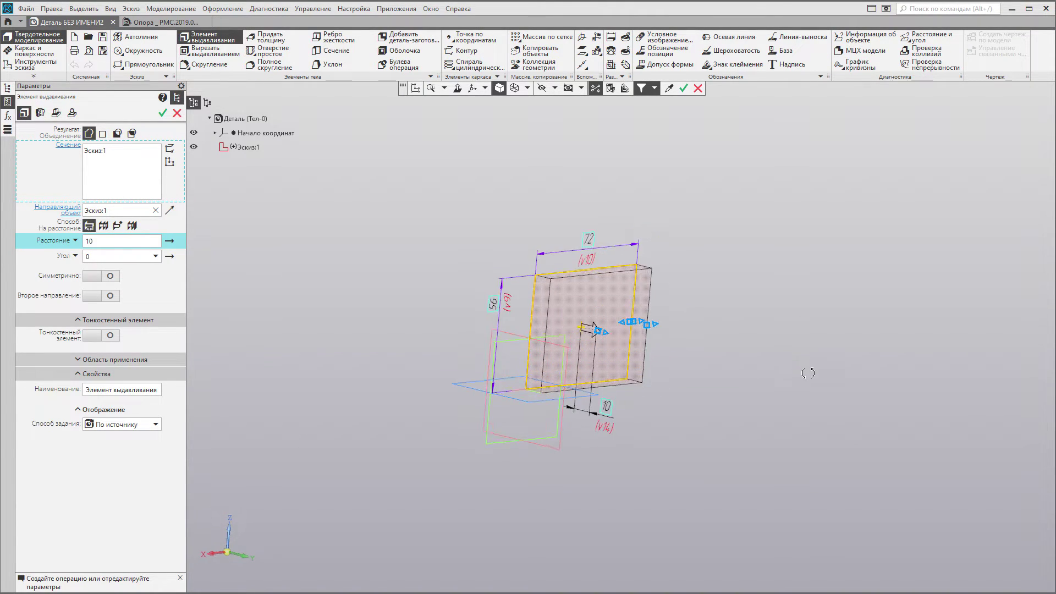
drag(590, 321, 657, 352)
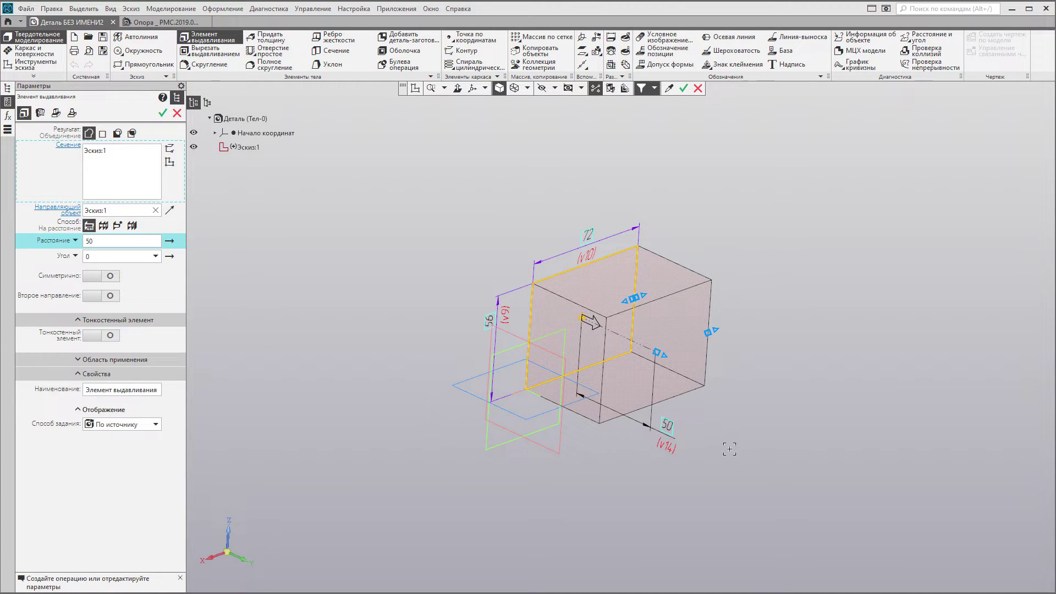
scroll(709, 392, up, 2)
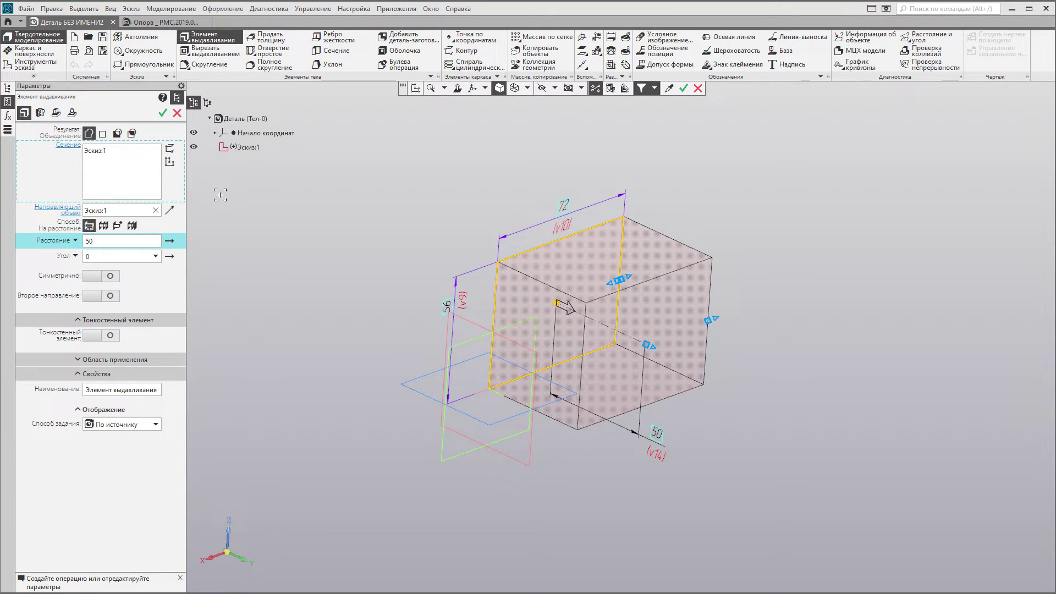
click(273, 53)
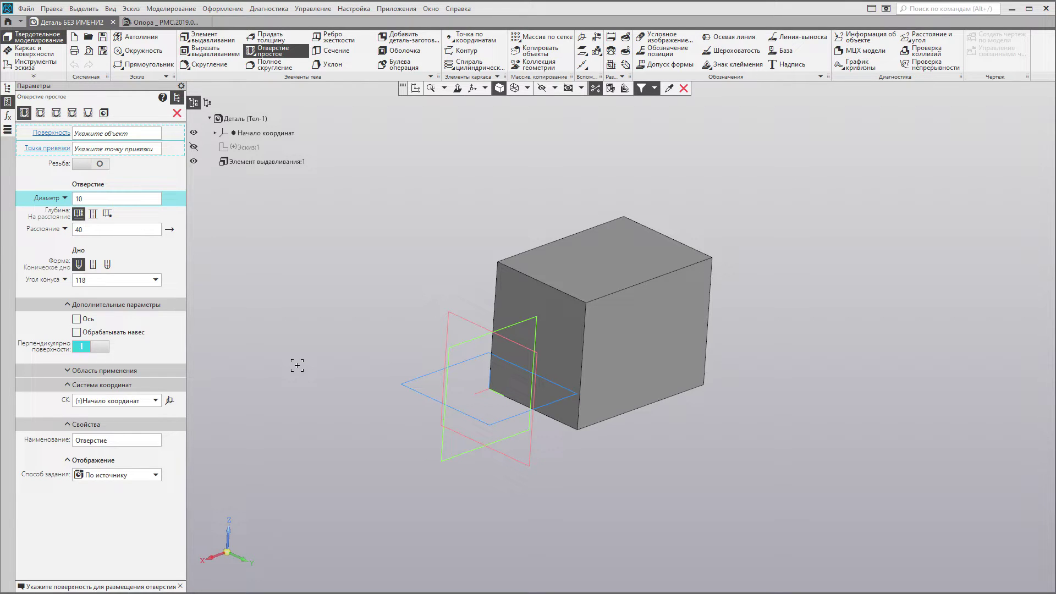
- Cut a 10-diameter, 40-deep simple hole into the block's top face
click(609, 254)
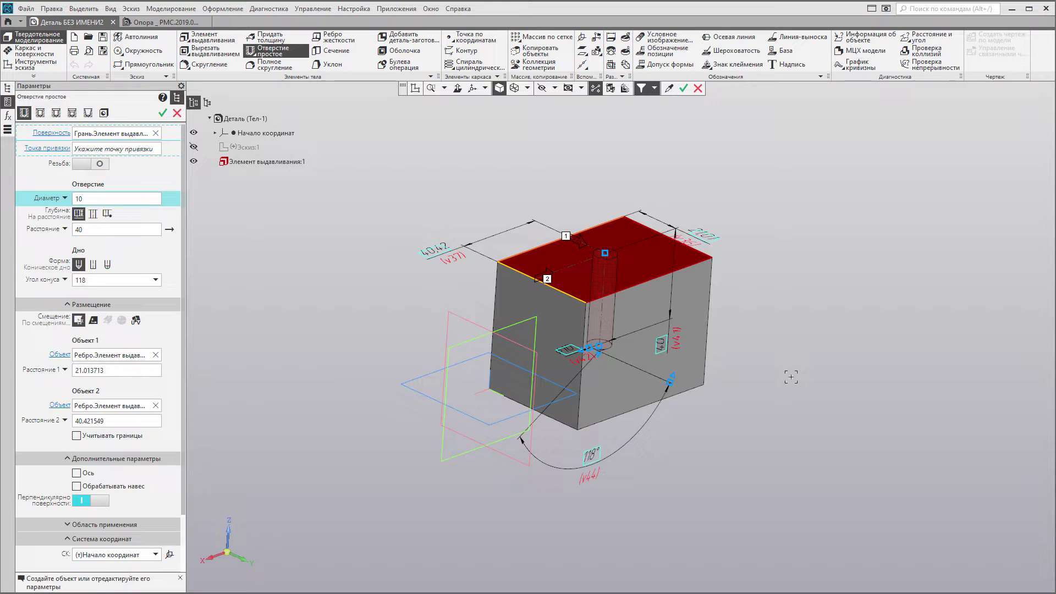
click(162, 113)
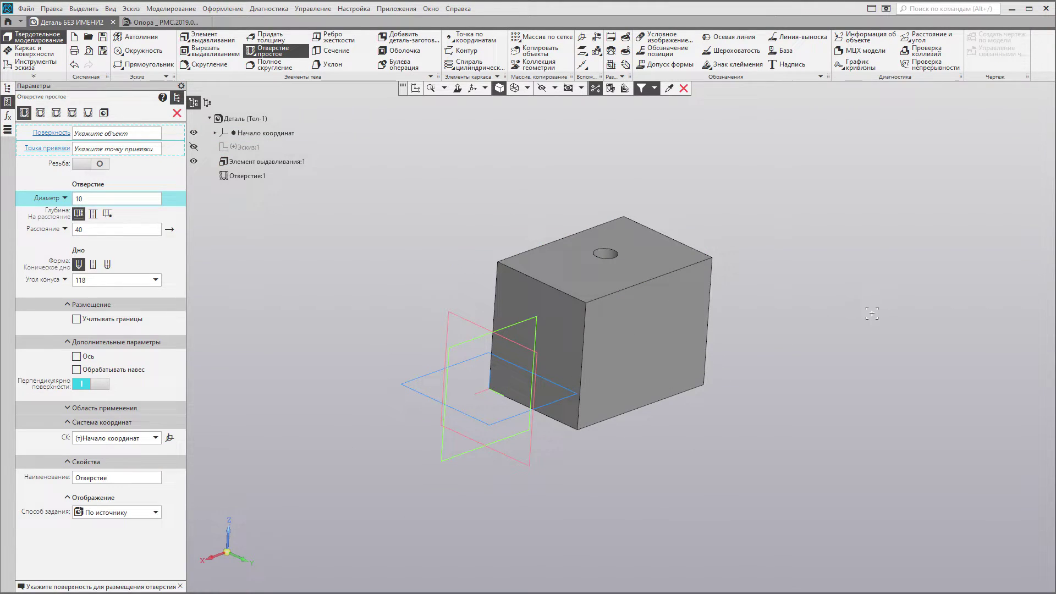
key(Escape)
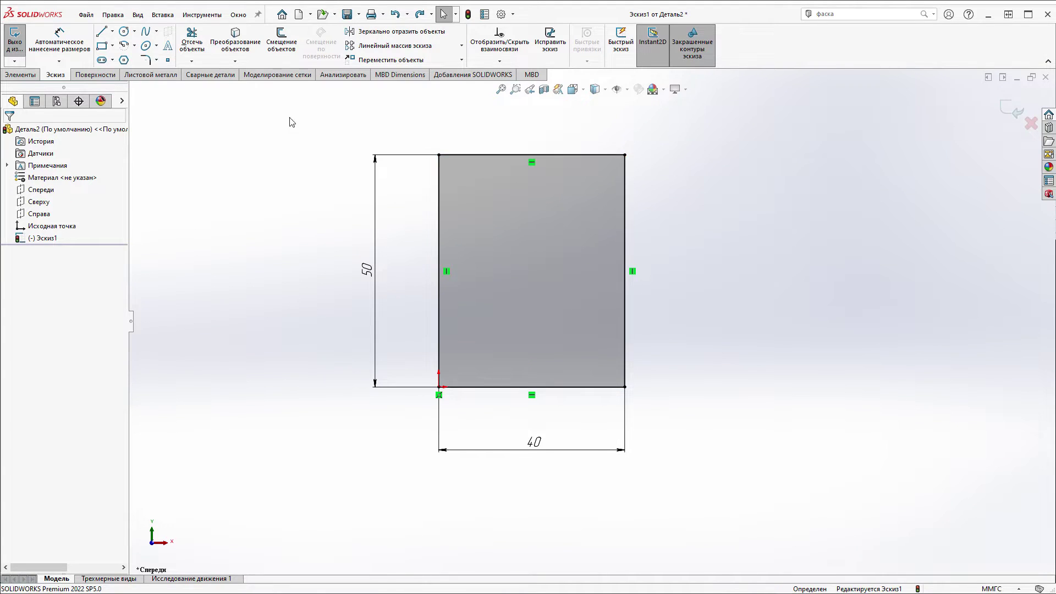
- Extrude the 40 by 50 rectangle into Бобышка-Вытянуть1, 33 mm deep
click(20, 74)
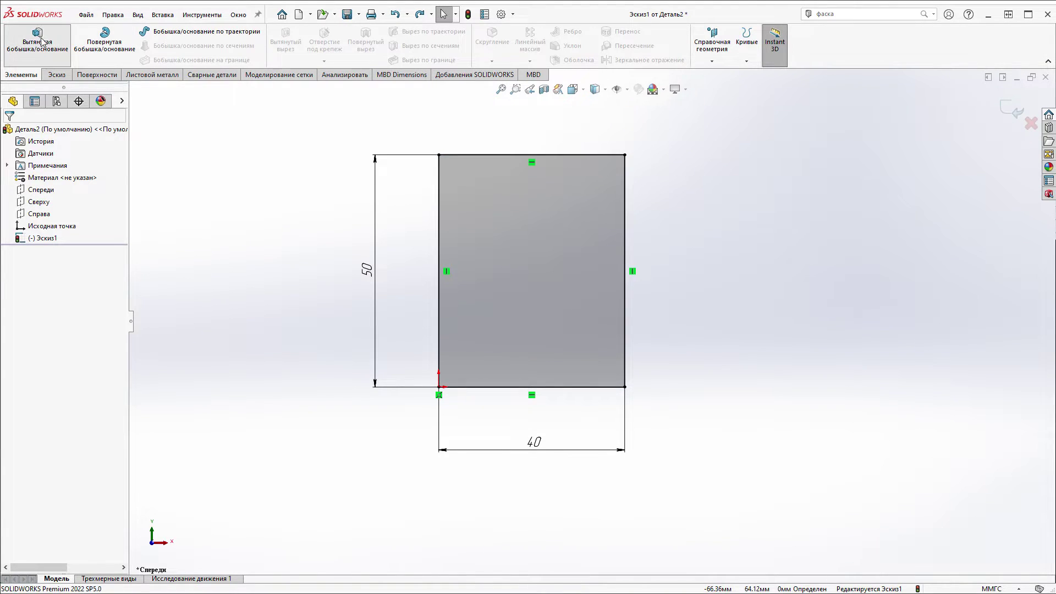
click(38, 40)
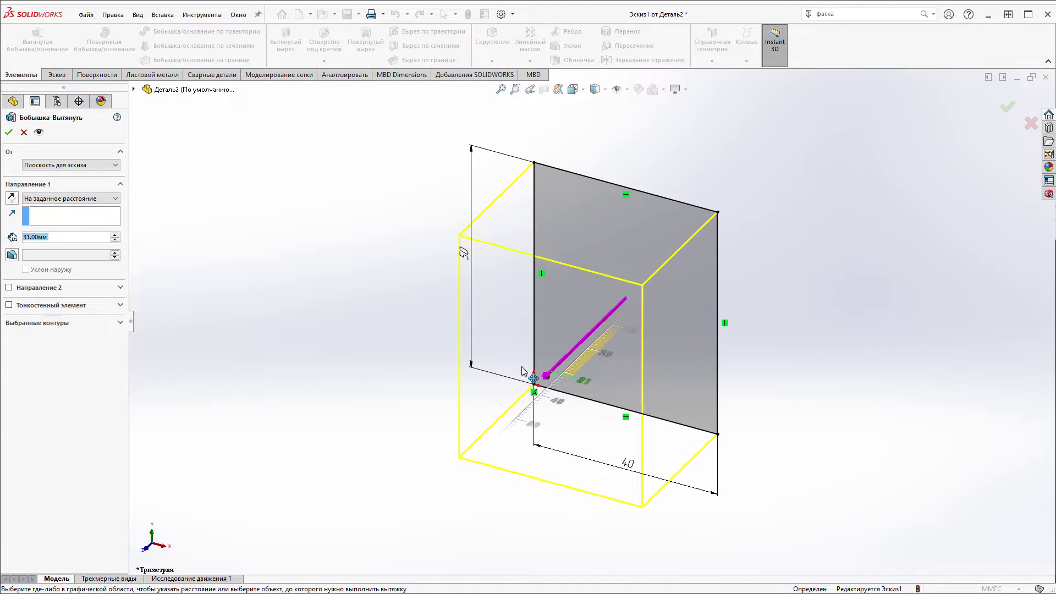
drag(522, 372, 519, 374)
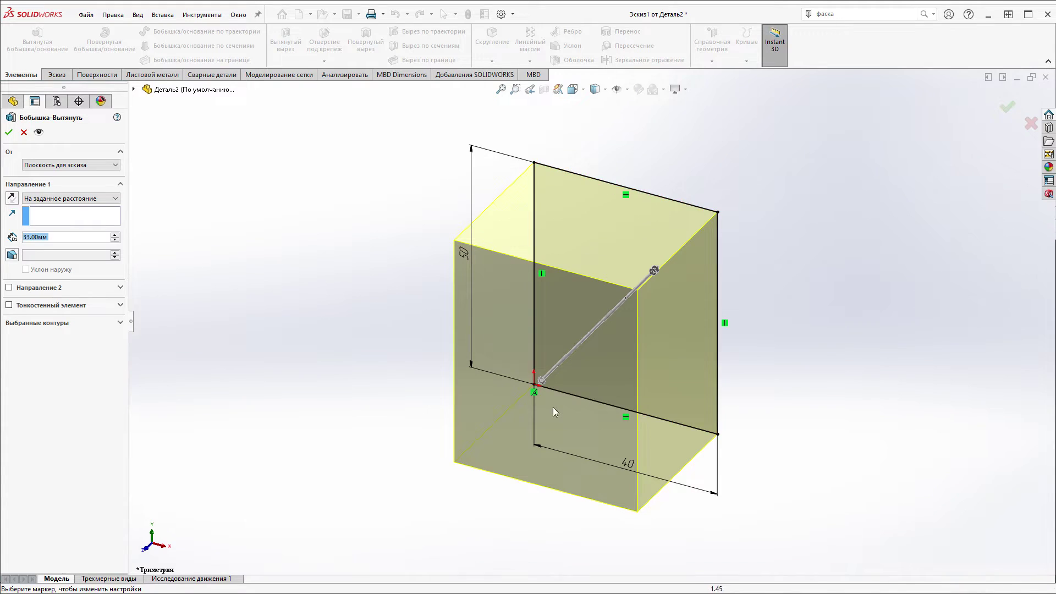
click(9, 132)
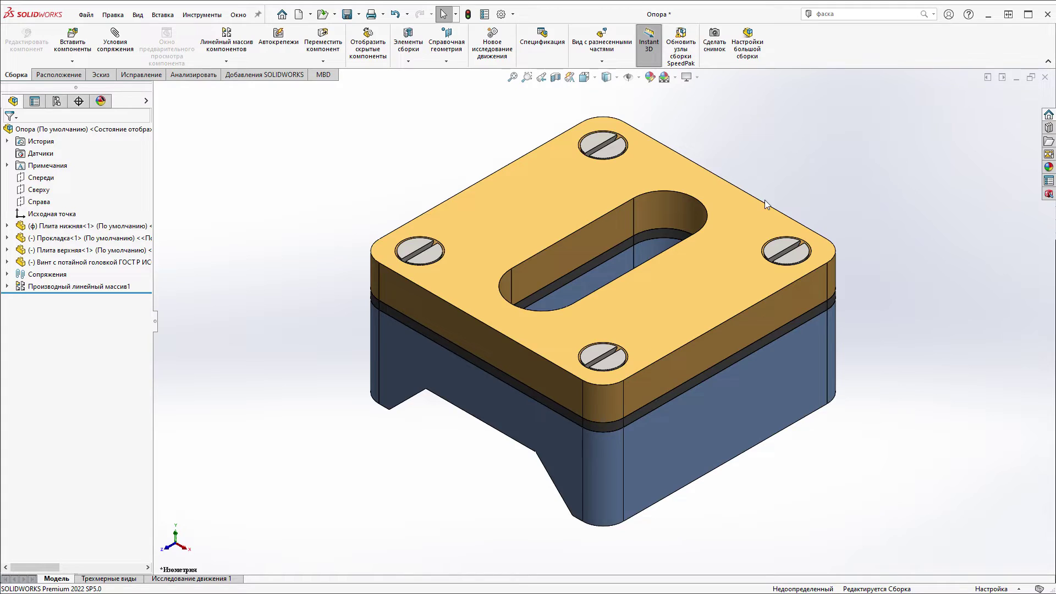
- Right-click the upper plate (Плита верхняя) in the Опора assembly to show its options
scroll(765, 199, down, 1)
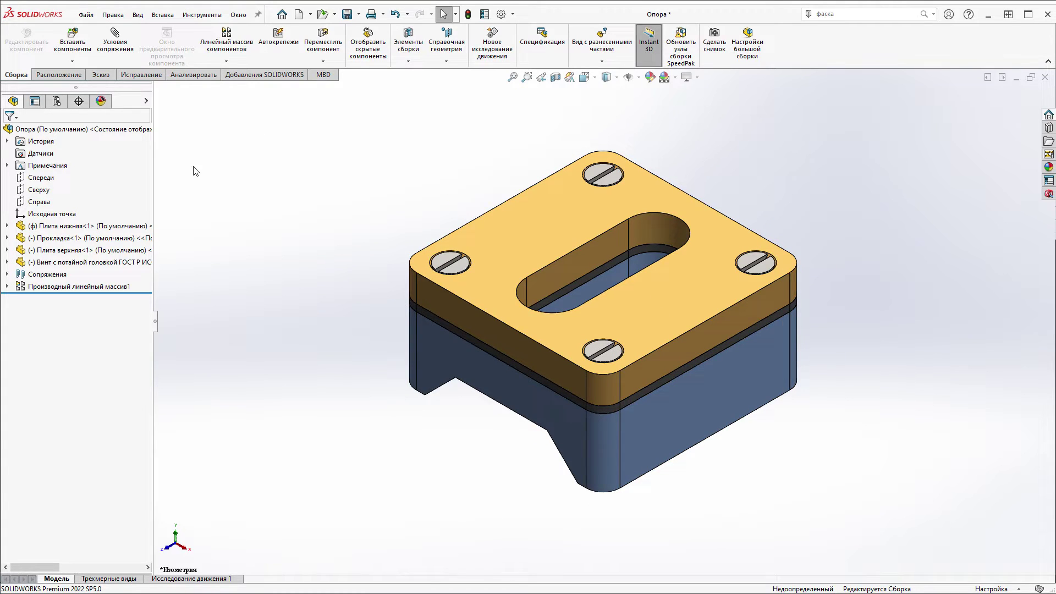
right_click(203, 149)
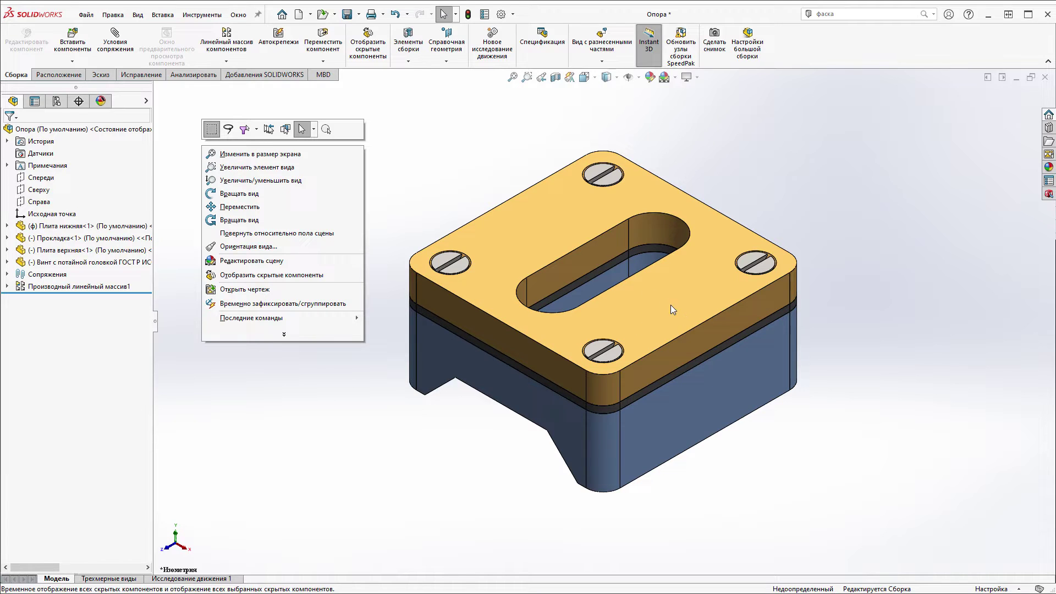
right_click(663, 300)
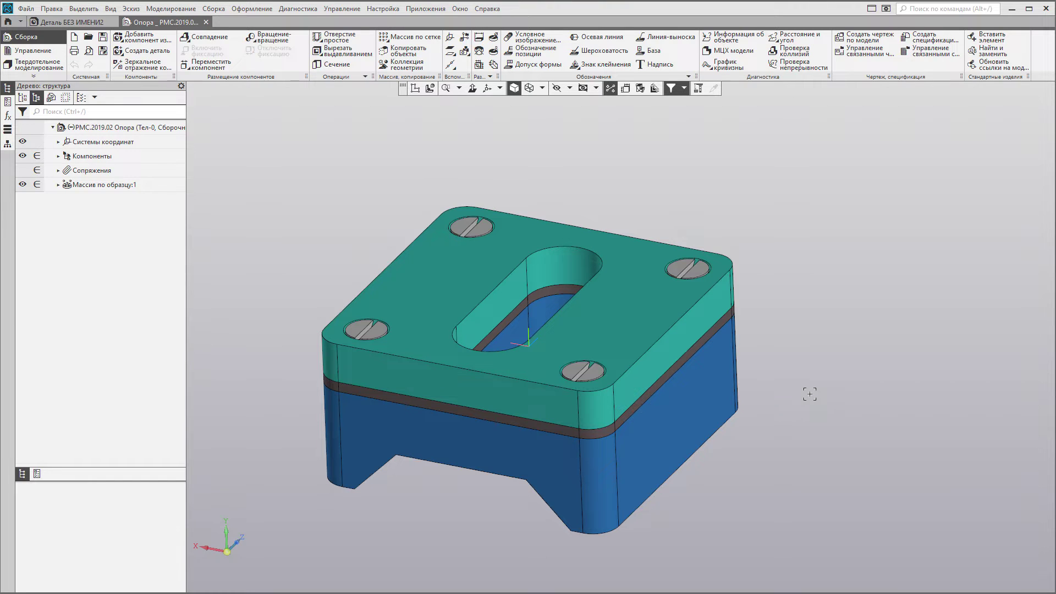
- Bring up context menus at several spots on the Опора model, then dismiss them
right_click(877, 140)
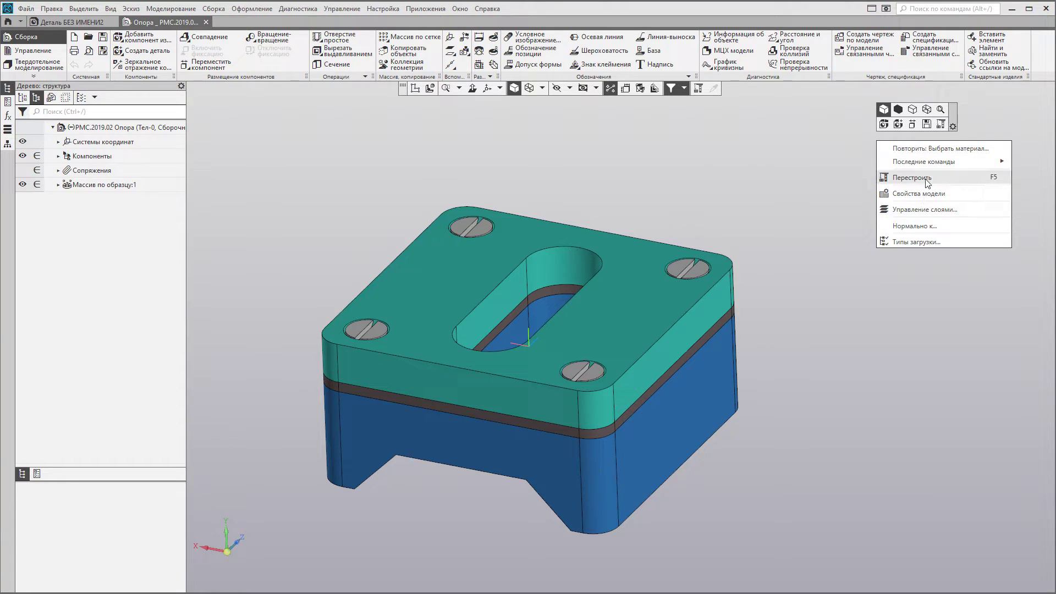
right_click(635, 302)
right_click(641, 436)
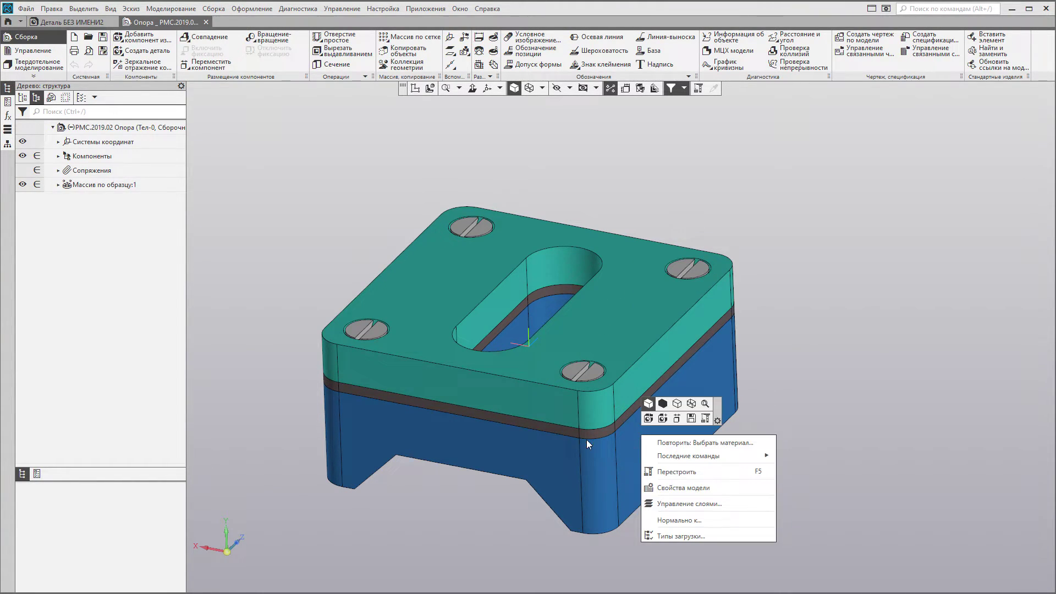
right_click(511, 440)
right_click(415, 385)
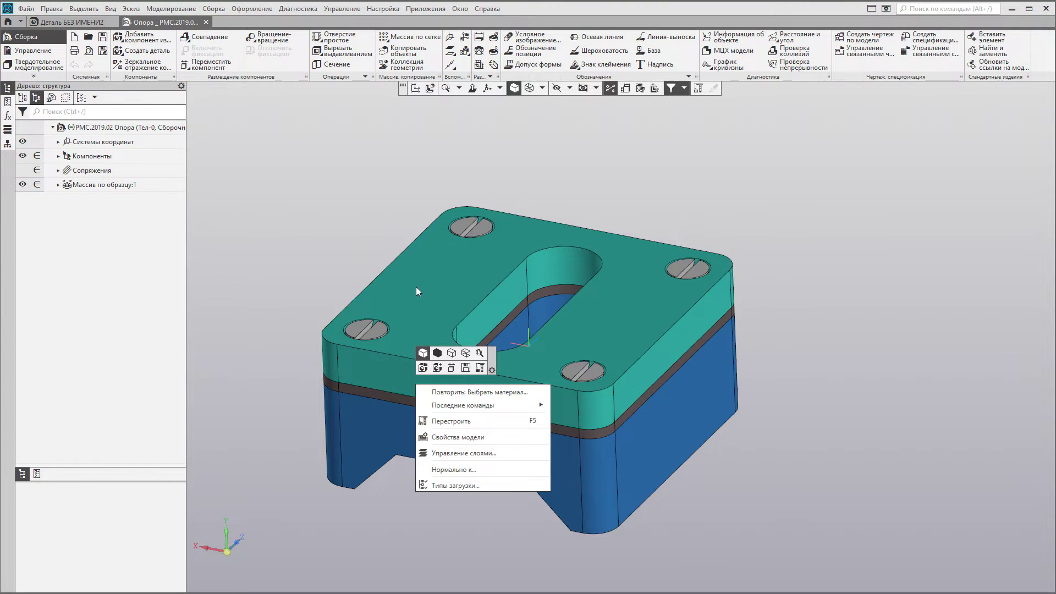
right_click(416, 292)
click(809, 295)
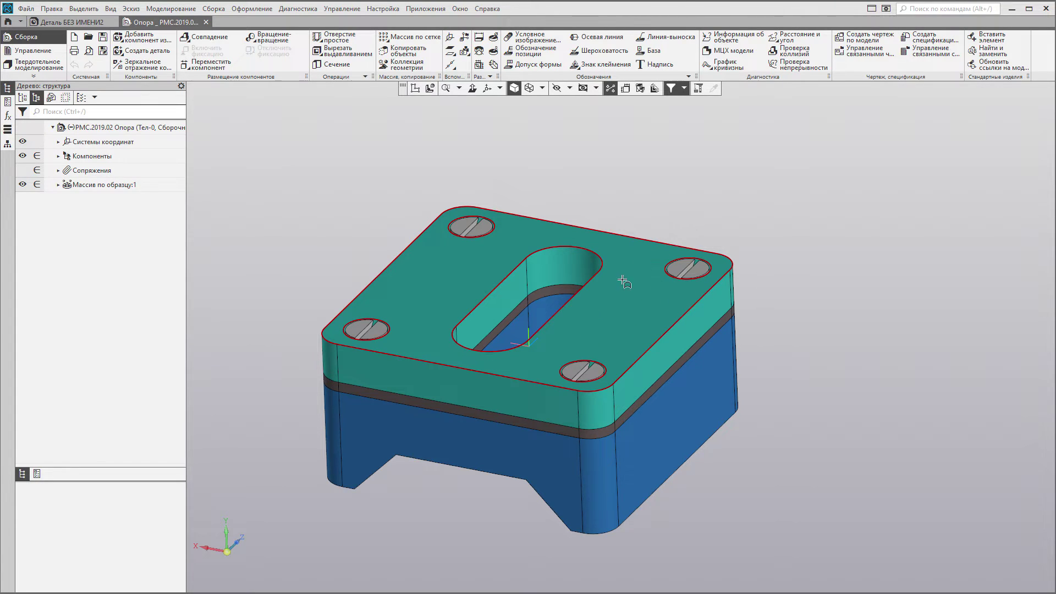
- Select the upper plate and its top face, opening their context menus
click(637, 311)
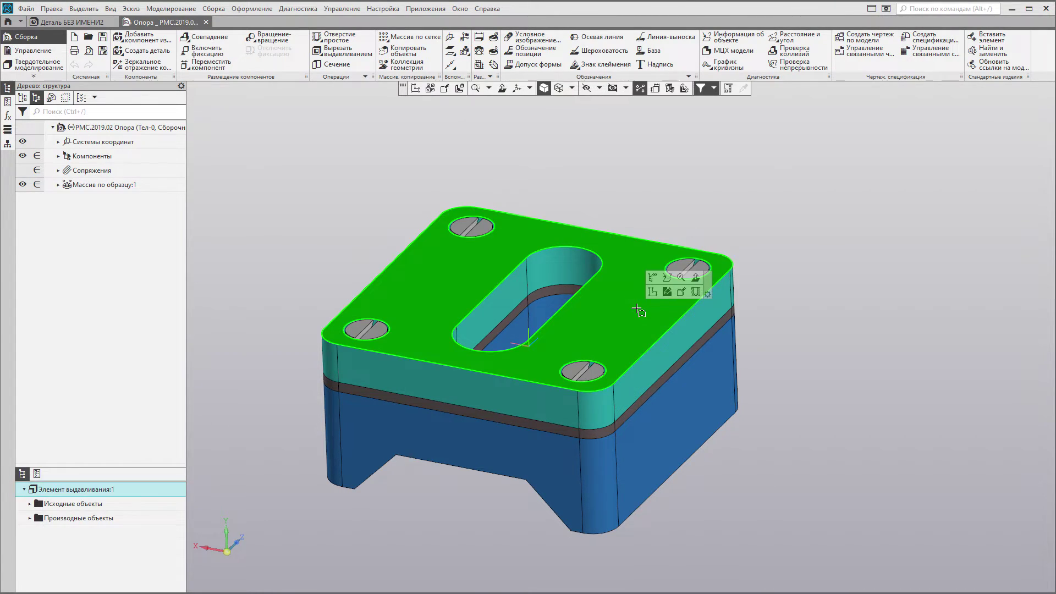
right_click(600, 312)
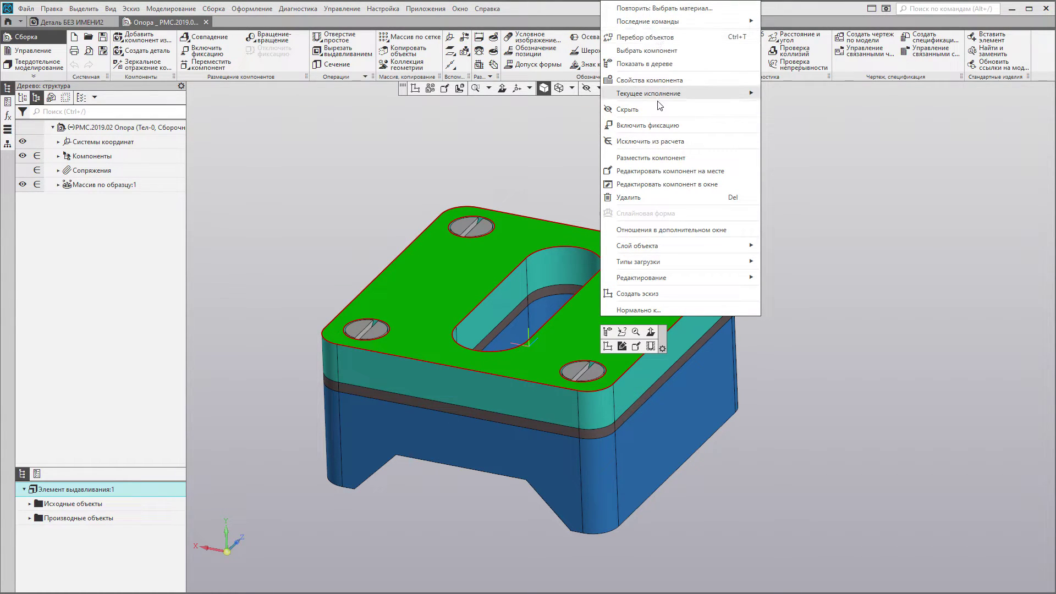
click(913, 260)
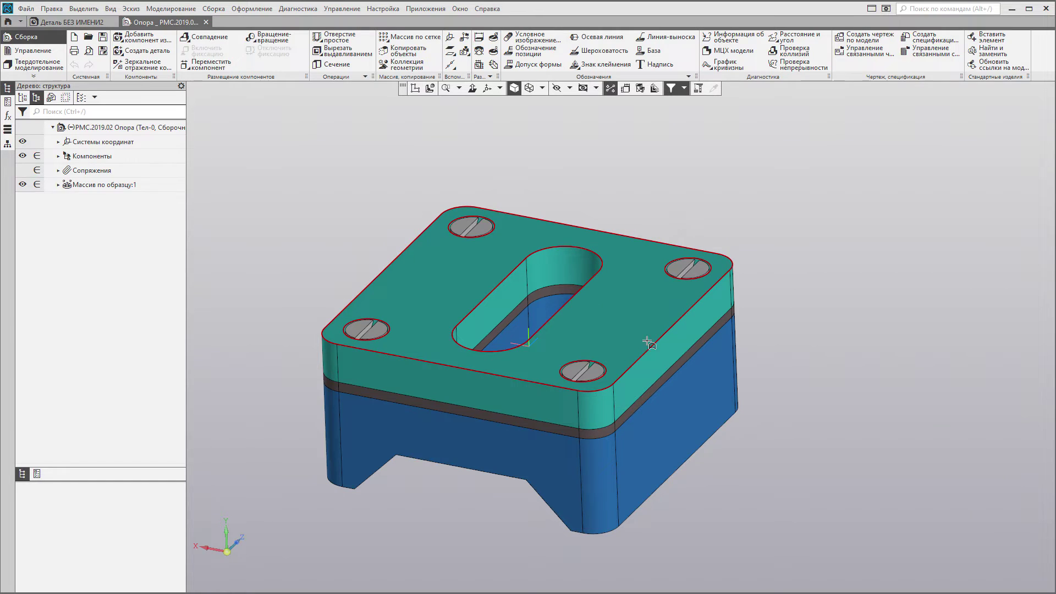
right_click(638, 312)
click(619, 320)
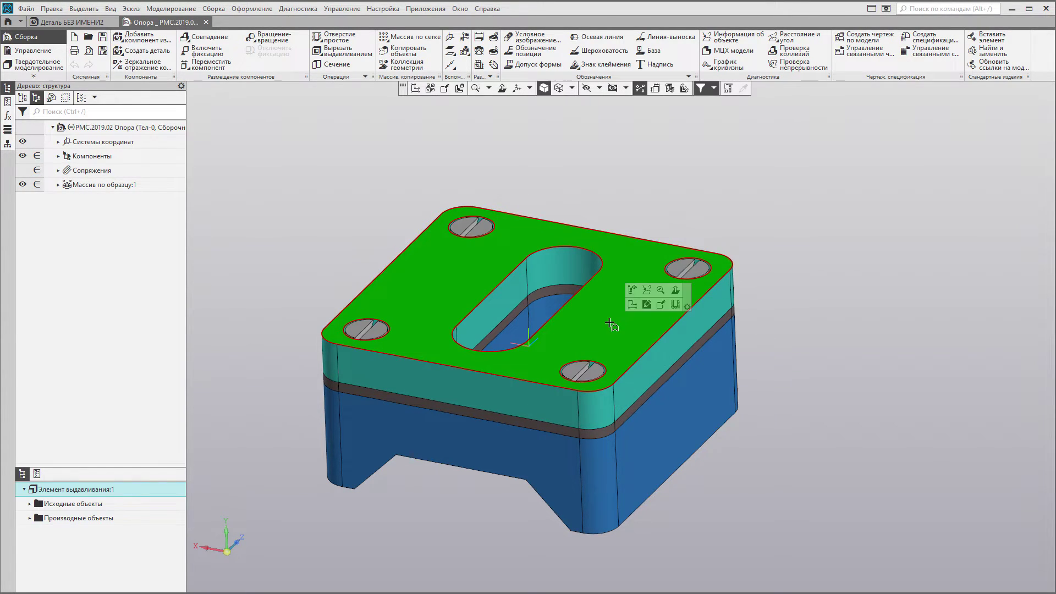
right_click(590, 319)
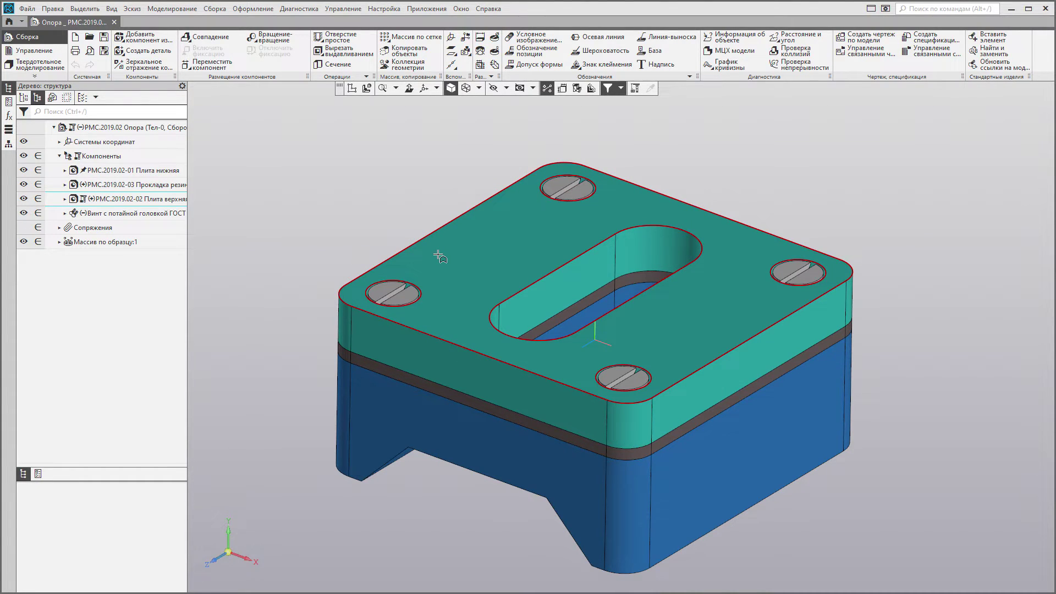
- Colour the upper plate component orange, with Способ задания set to Вручную
click(513, 250)
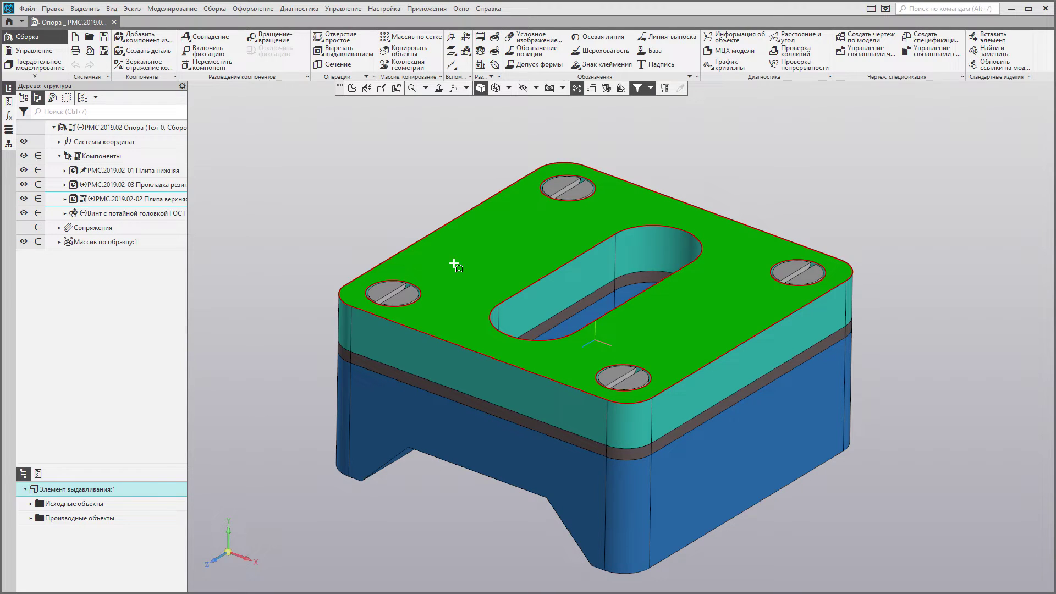
click(410, 314)
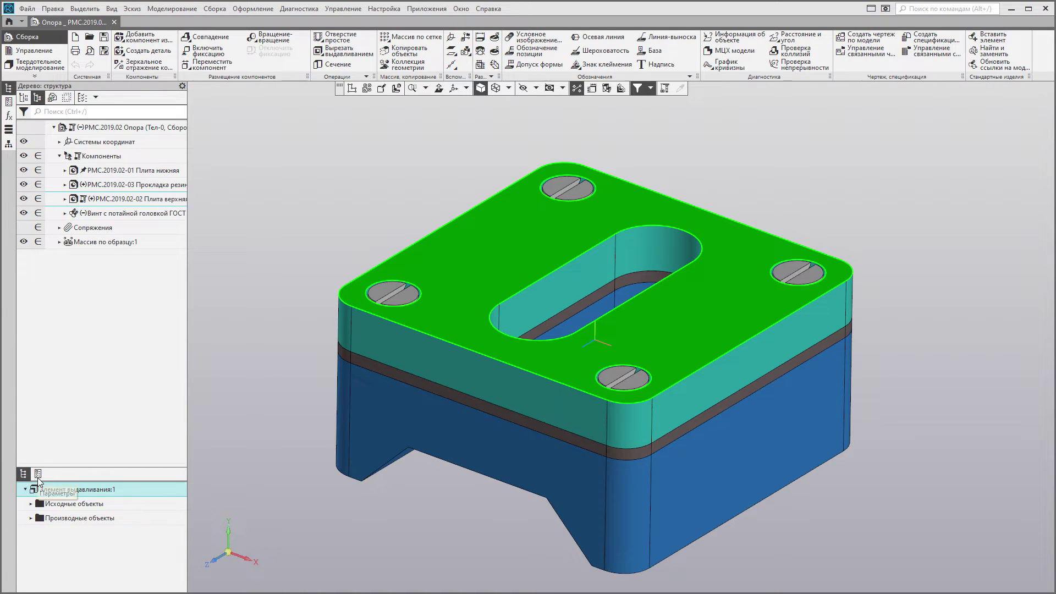
click(38, 474)
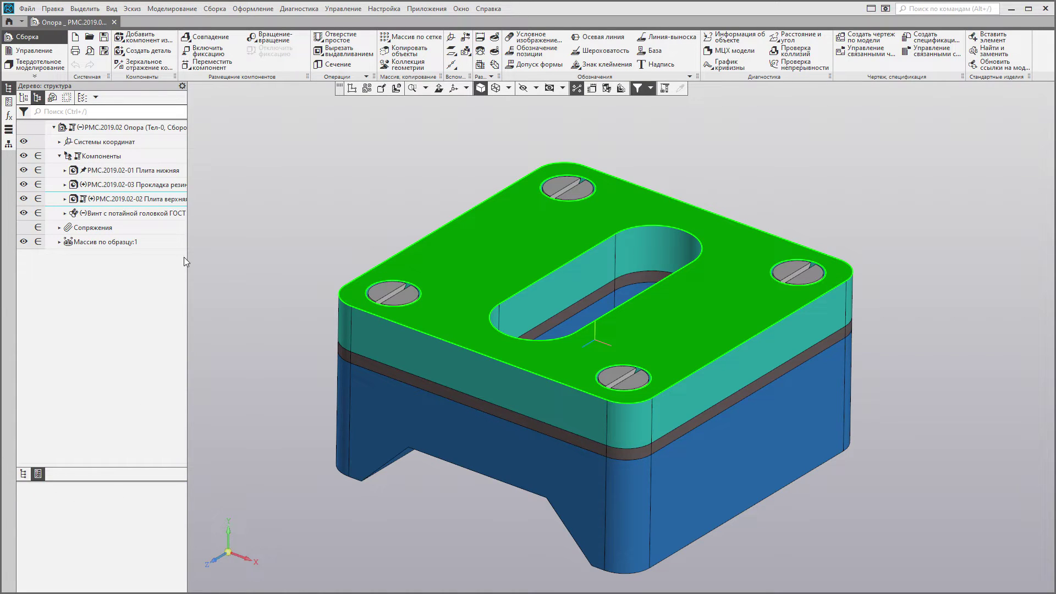
click(157, 200)
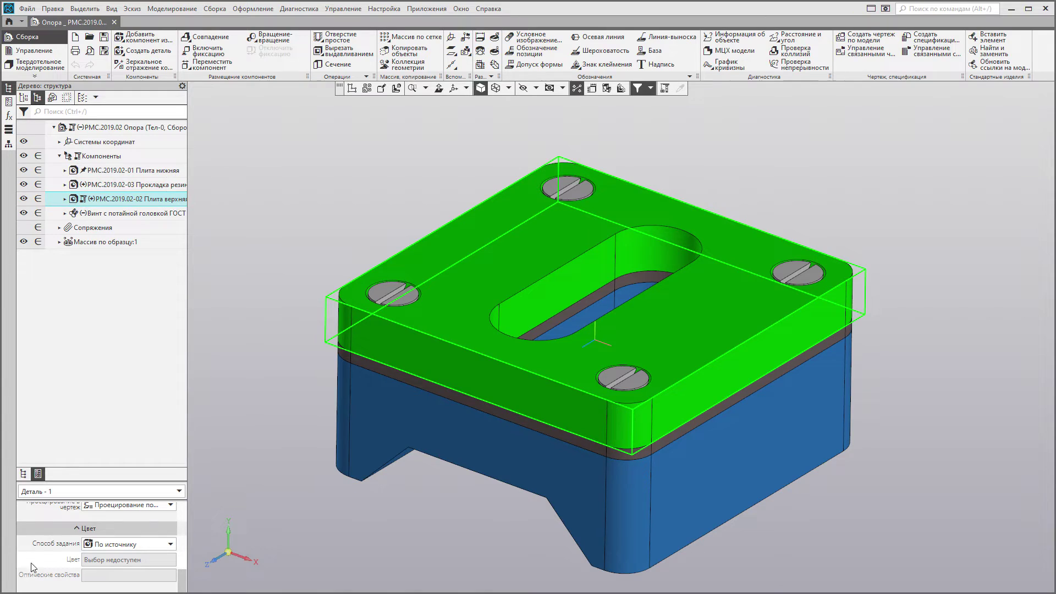
scroll(38, 524, up, 2)
scroll(38, 523, down, 2)
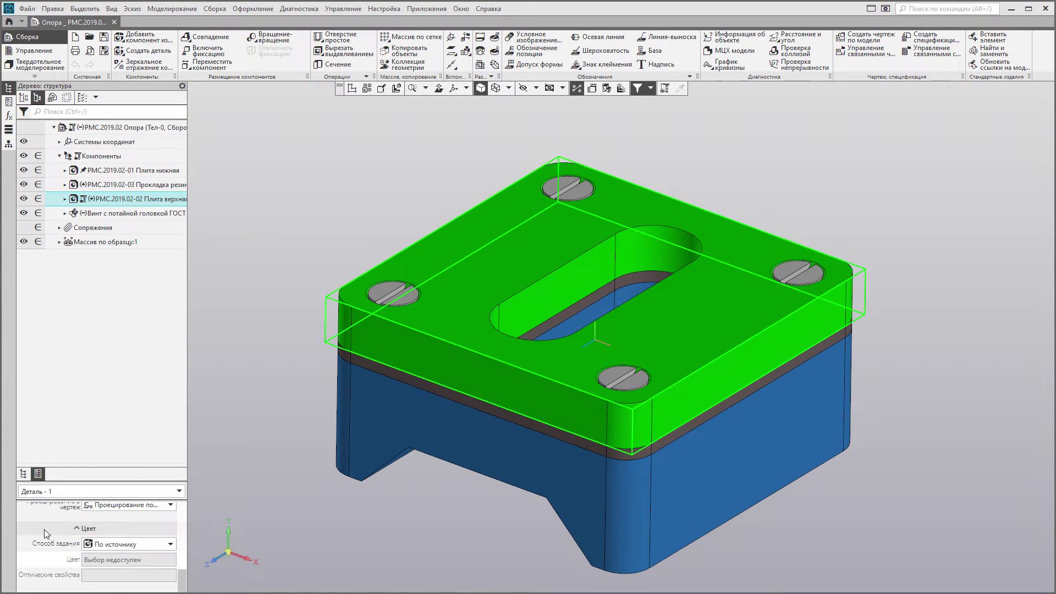
click(170, 547)
click(102, 531)
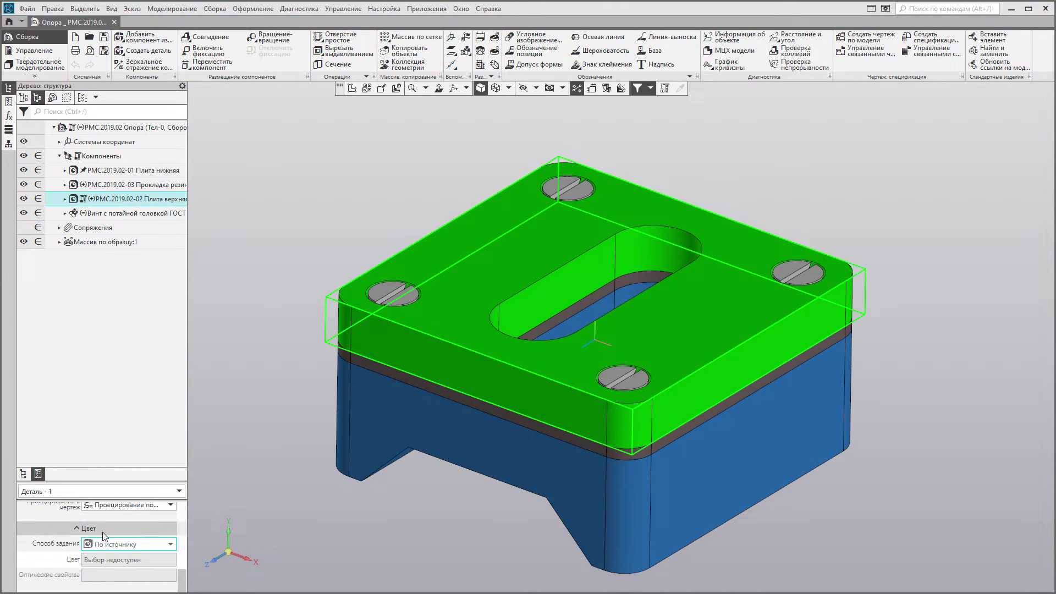
click(121, 559)
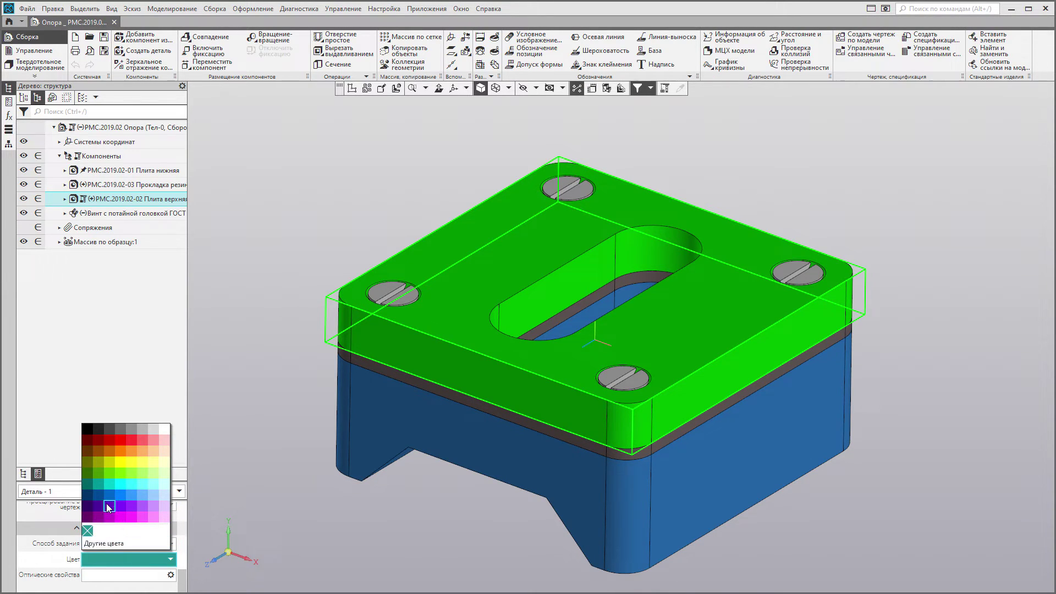
click(130, 452)
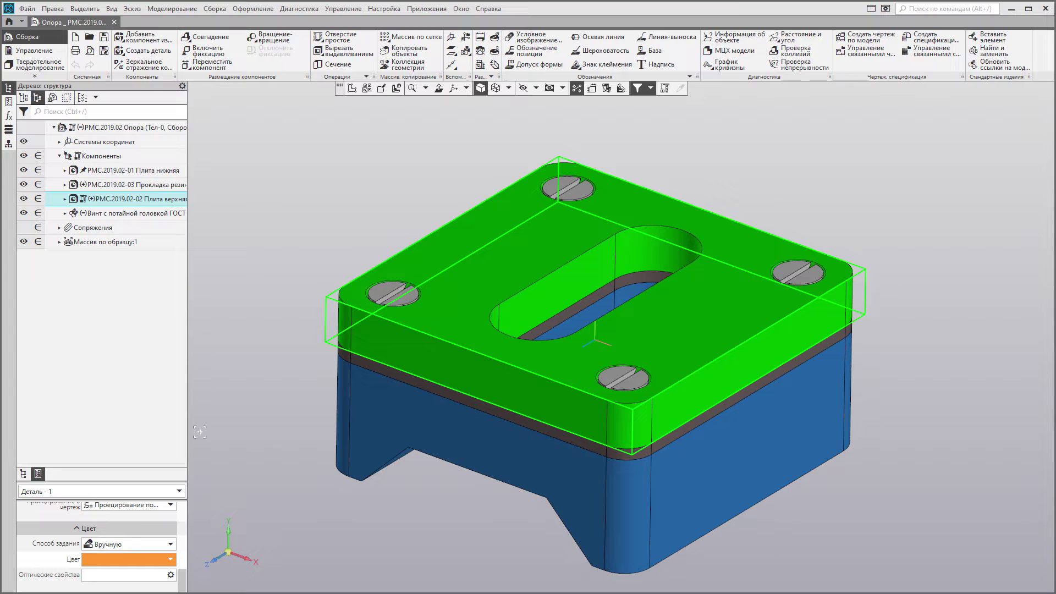
click(258, 418)
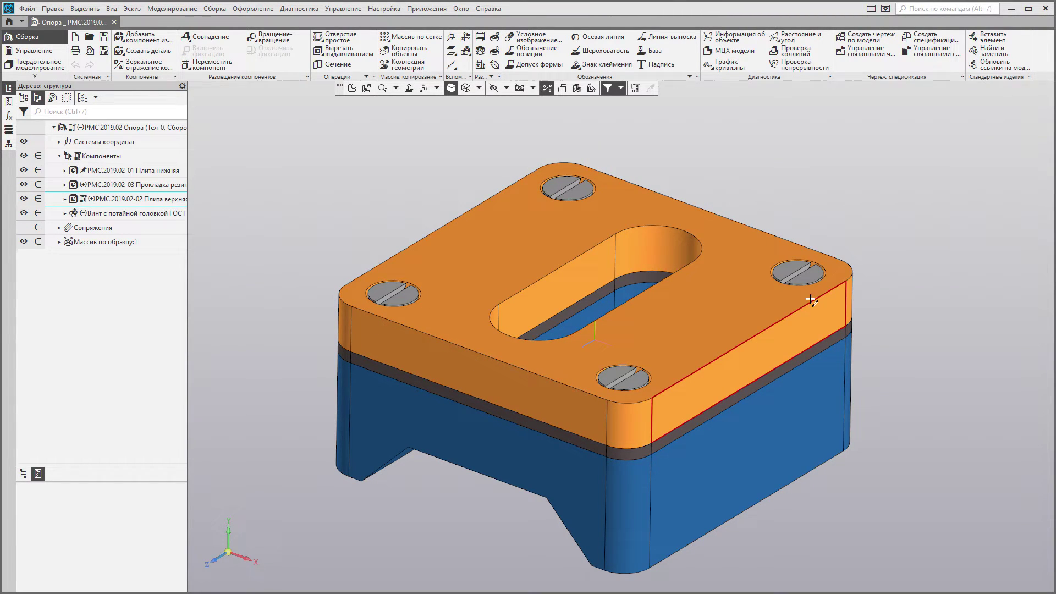
- Reselect the upper plate component and open it as its own part document
click(469, 263)
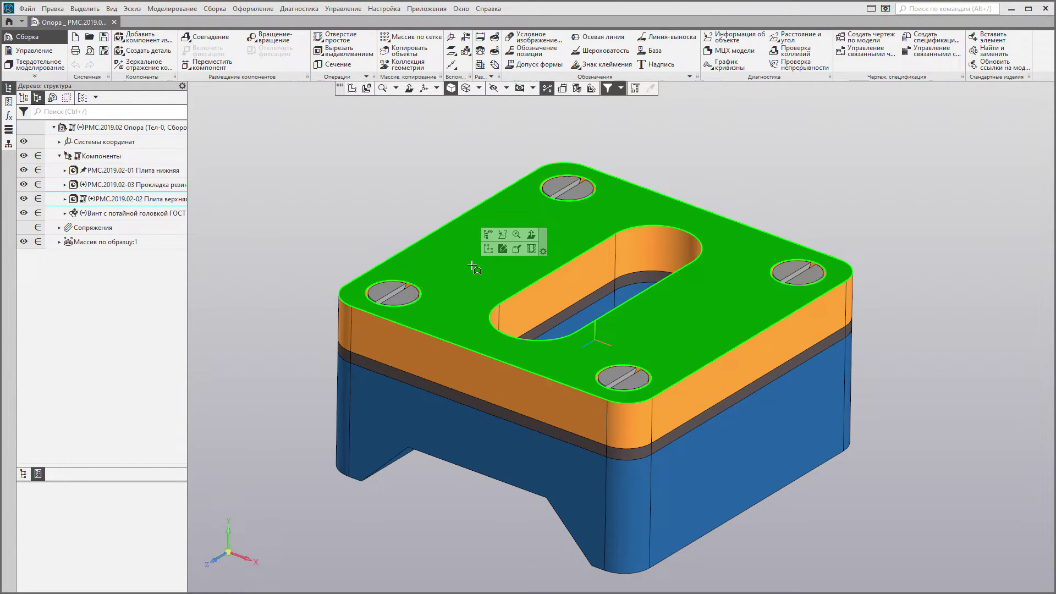
key(Escape)
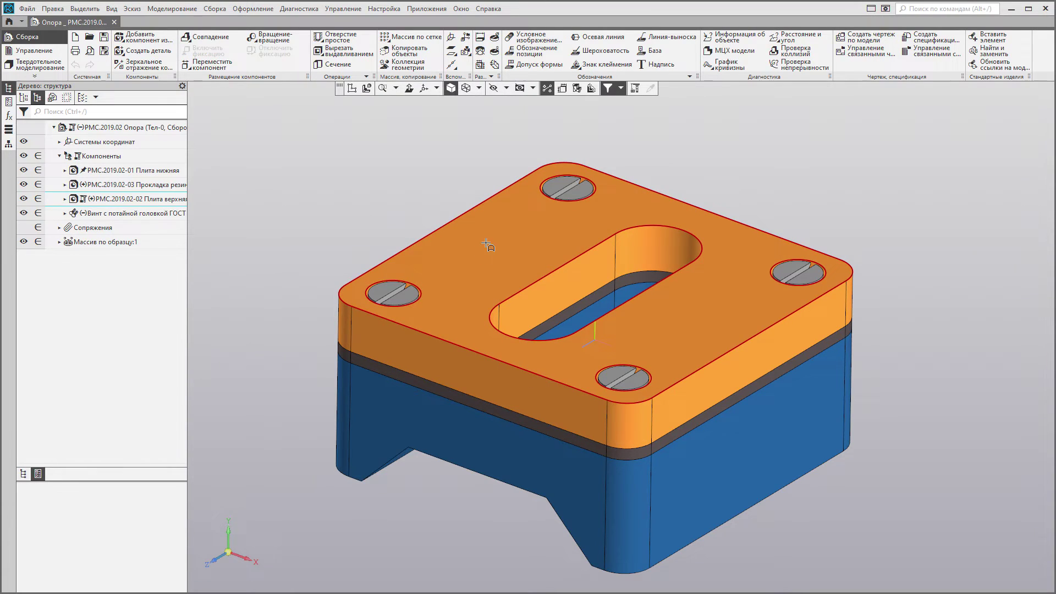
right_click(479, 251)
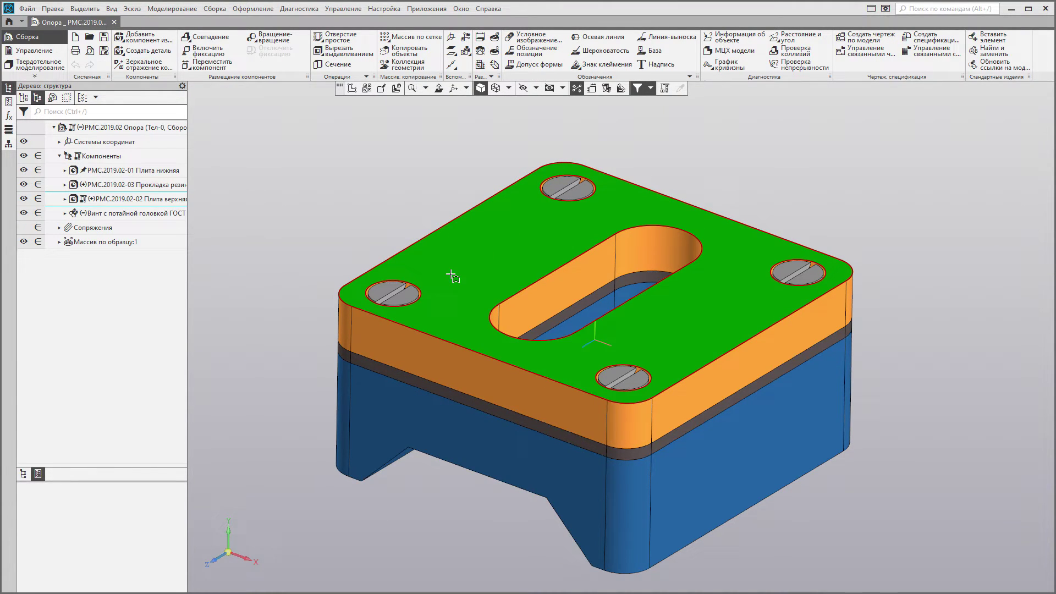
click(491, 300)
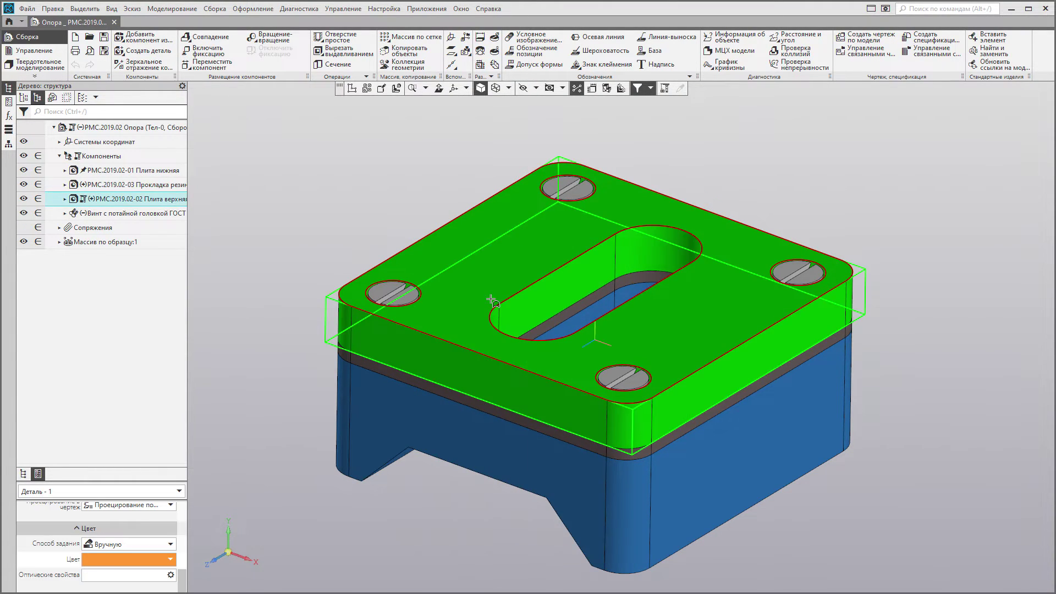
right_click(492, 271)
click(514, 255)
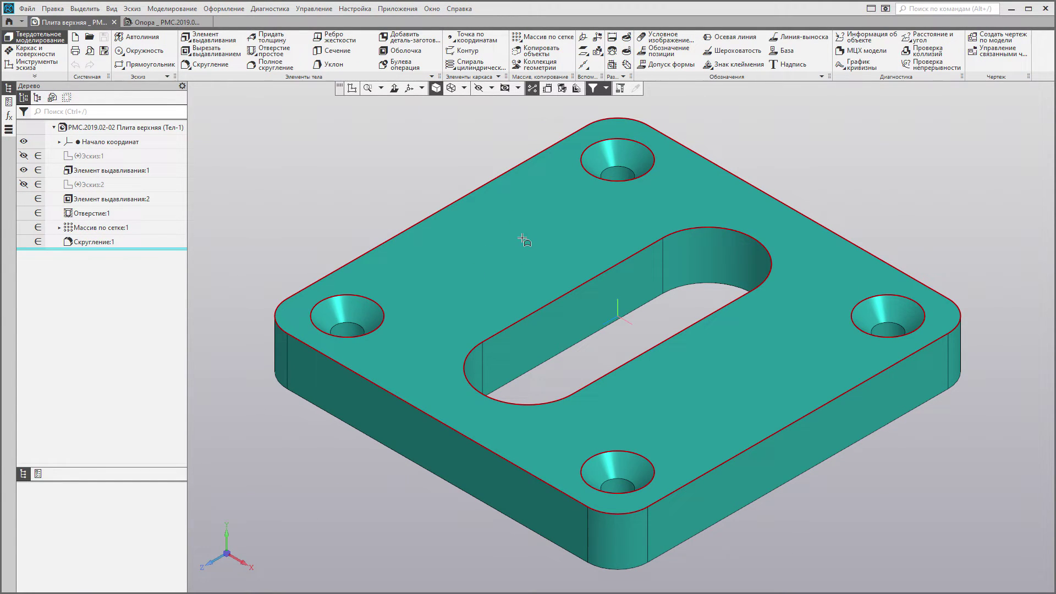
- Colour the part's top face blue, with Способ задания set to Вручную
click(521, 237)
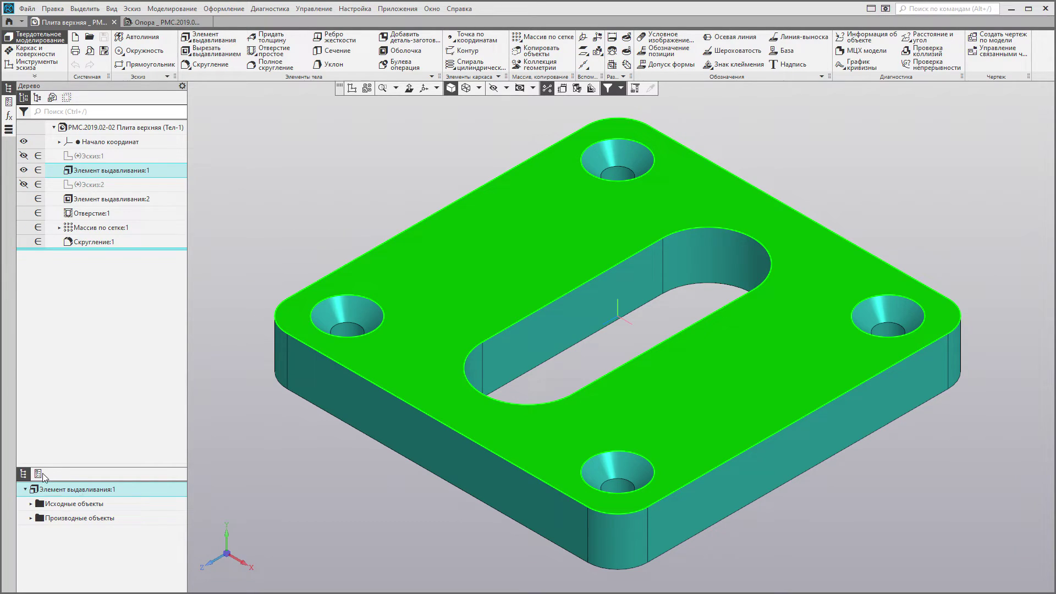
click(39, 474)
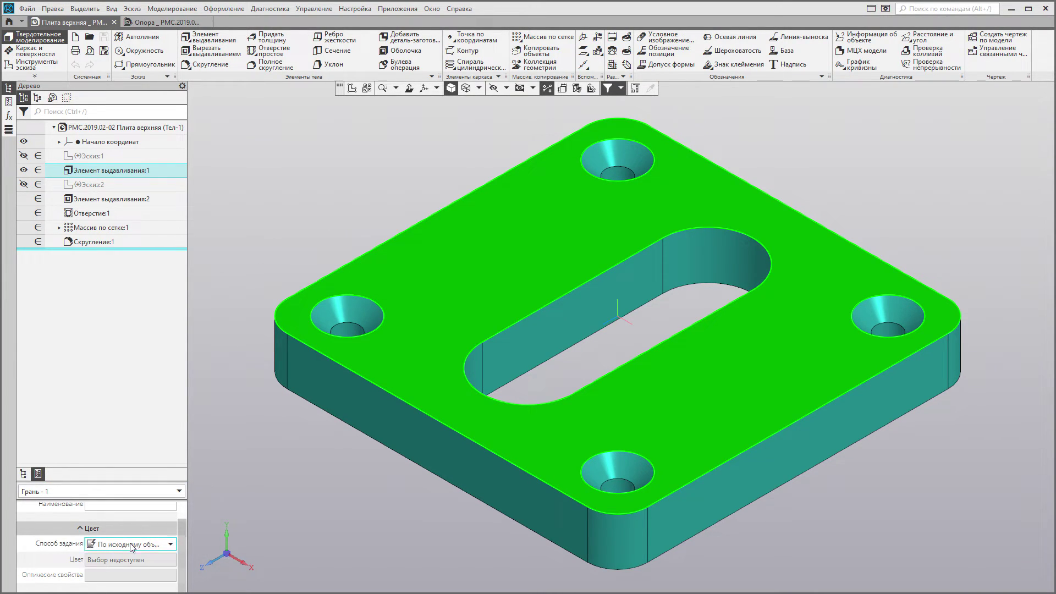
click(131, 546)
click(129, 571)
click(108, 567)
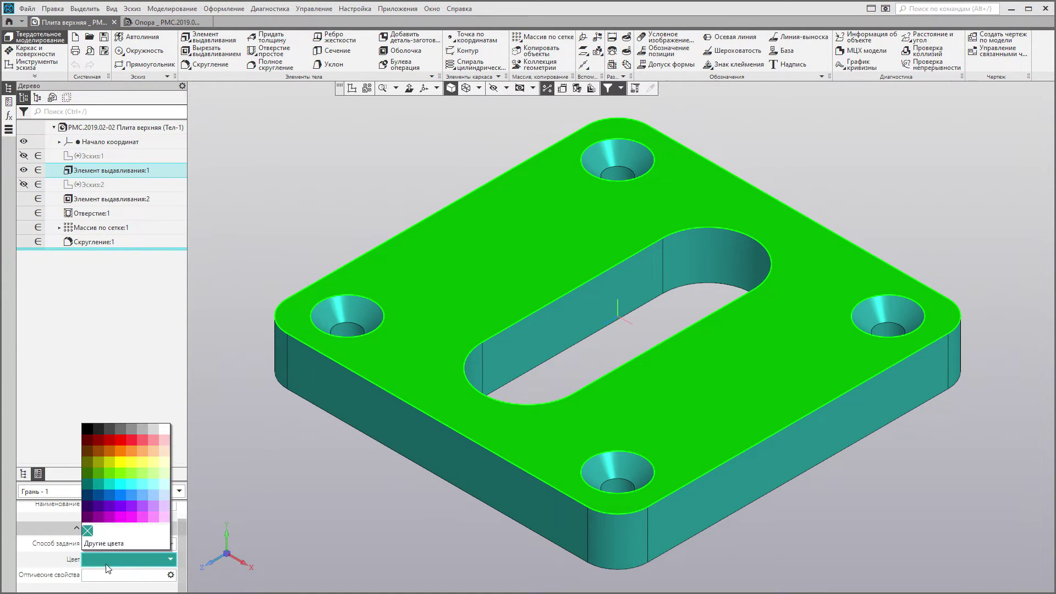
click(132, 506)
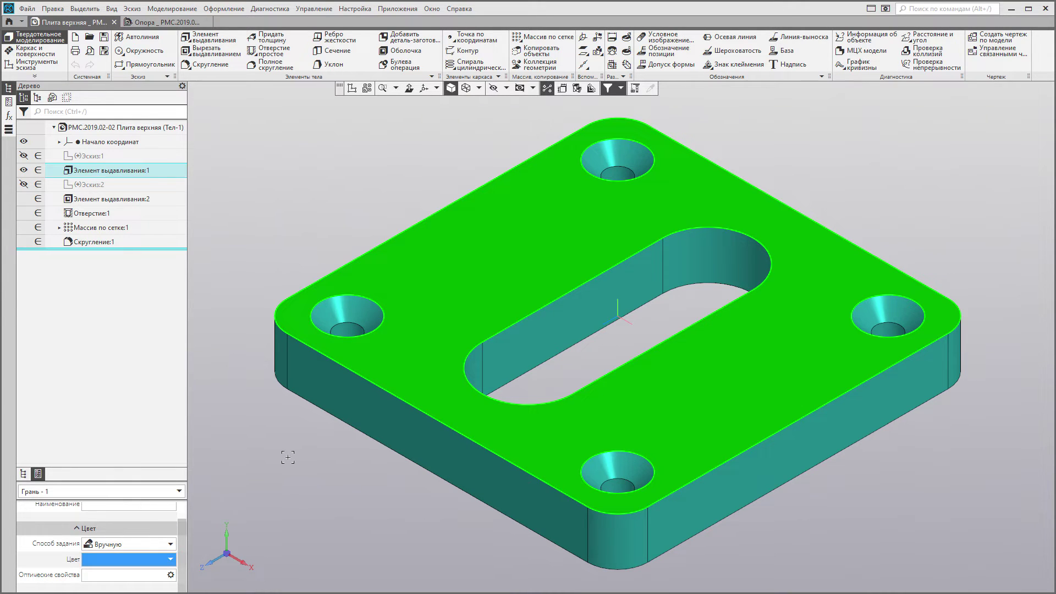
click(869, 224)
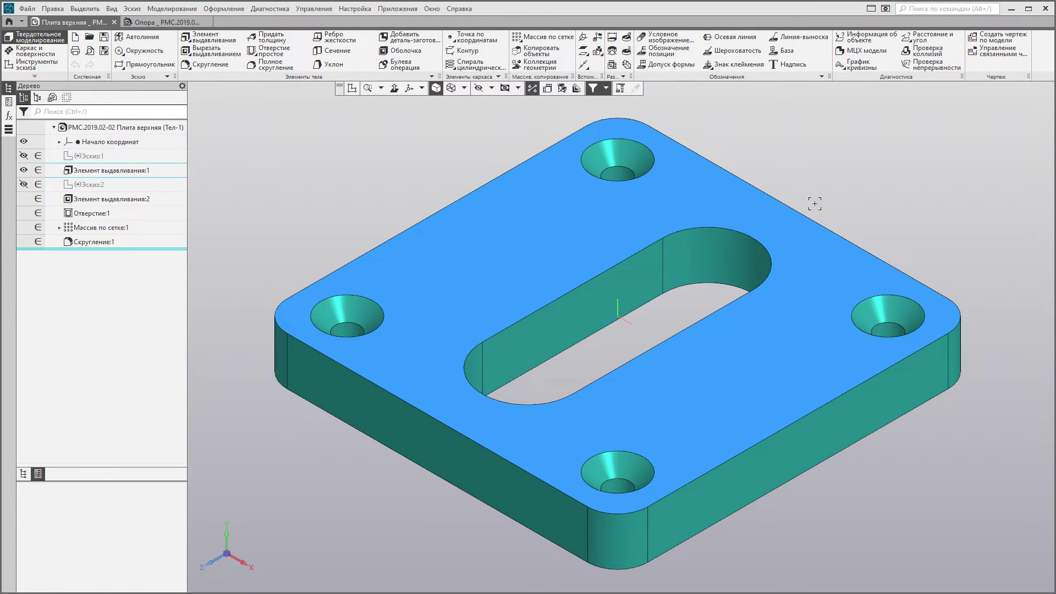
scroll(818, 203, down, 1)
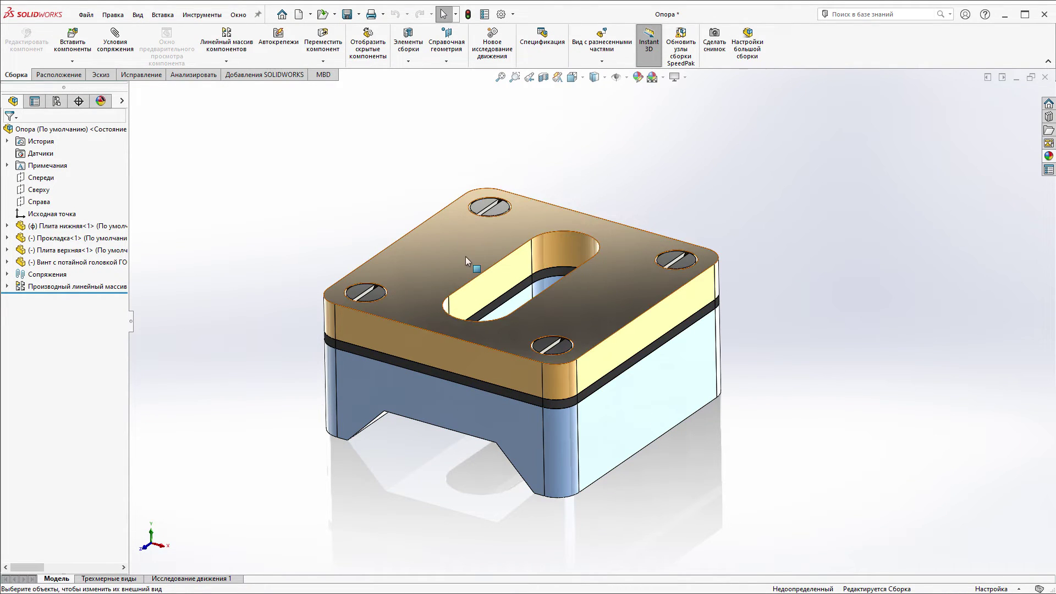
- Select the upper plate's top face and choose Грань<1> from the Appearances dropdown
scroll(443, 266, down, 1)
scroll(440, 267, down, 1)
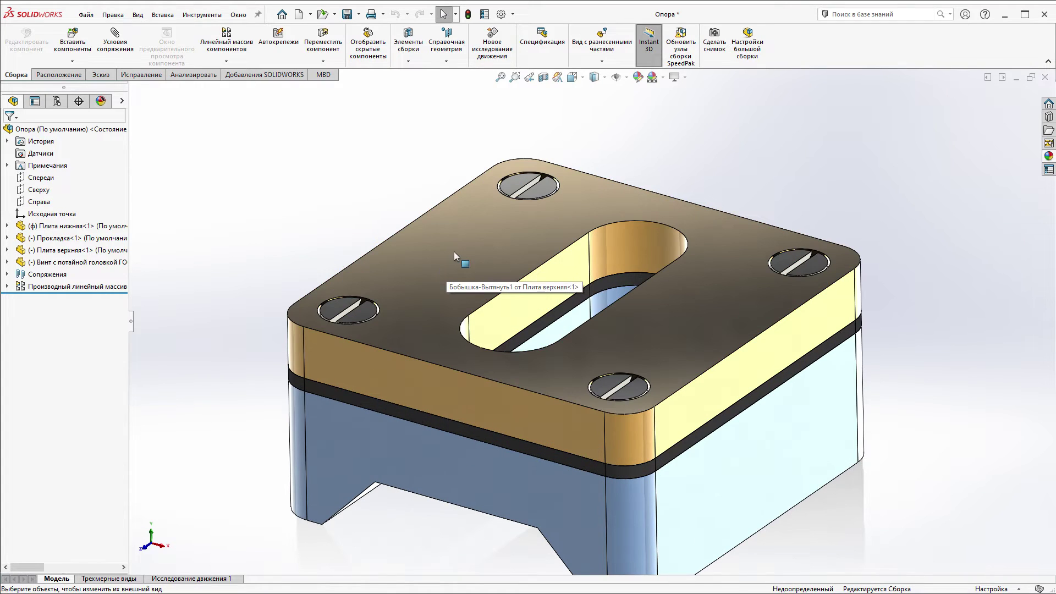
click(454, 252)
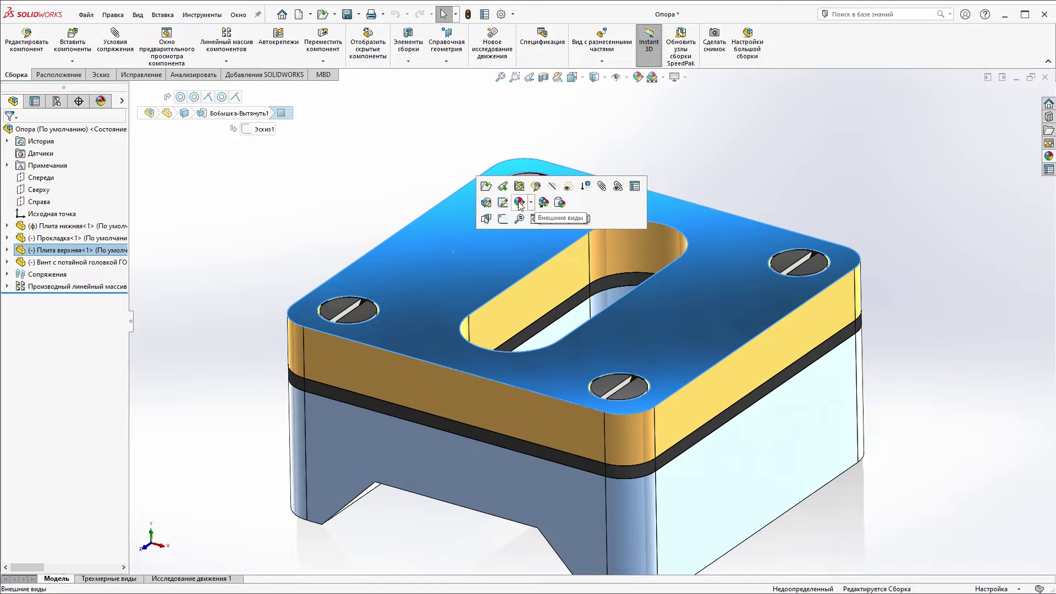
click(522, 205)
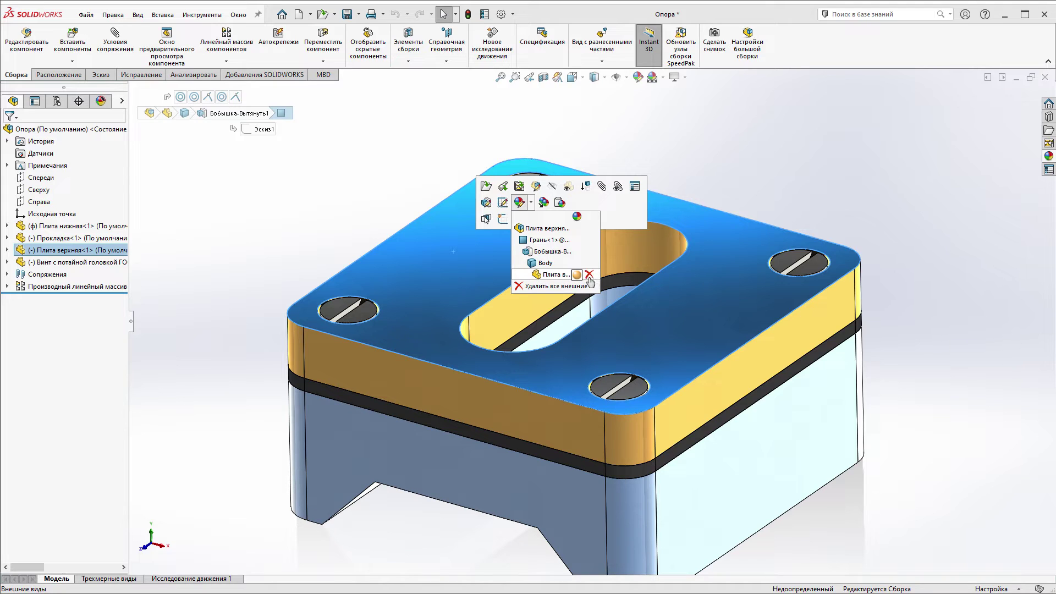
click(550, 241)
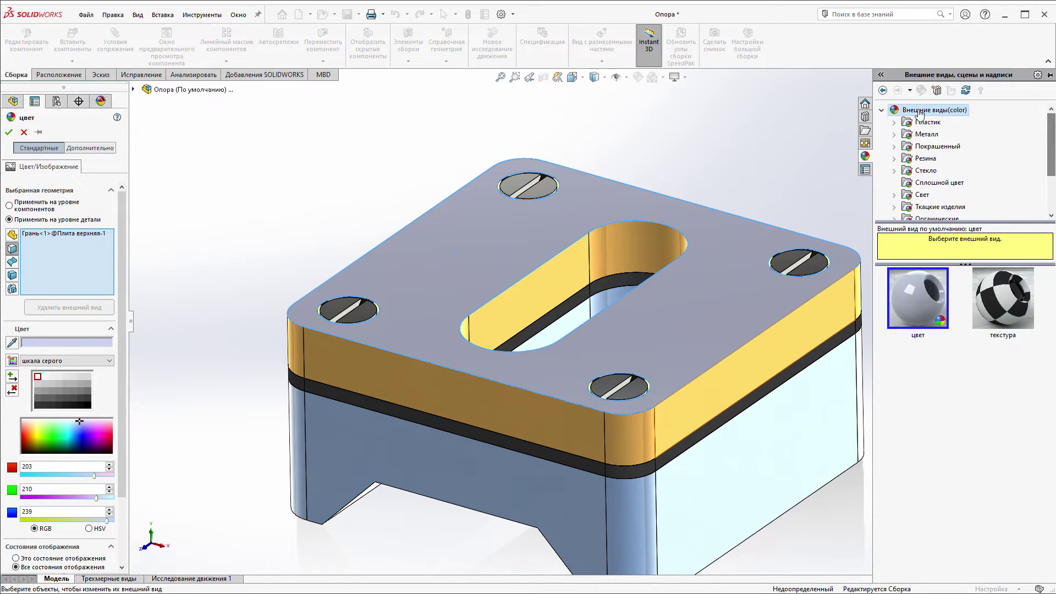
- Apply the Камень appearance 'старый английский кирпич' to the upper plate's top face and confirm it
scroll(1007, 162, down, 2)
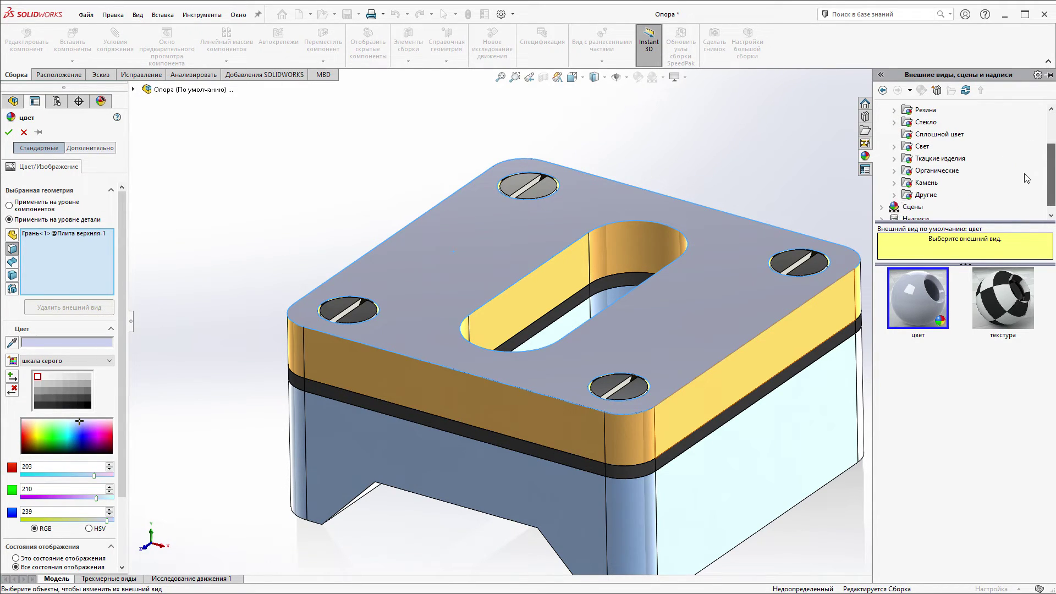
double_click(908, 183)
click(933, 195)
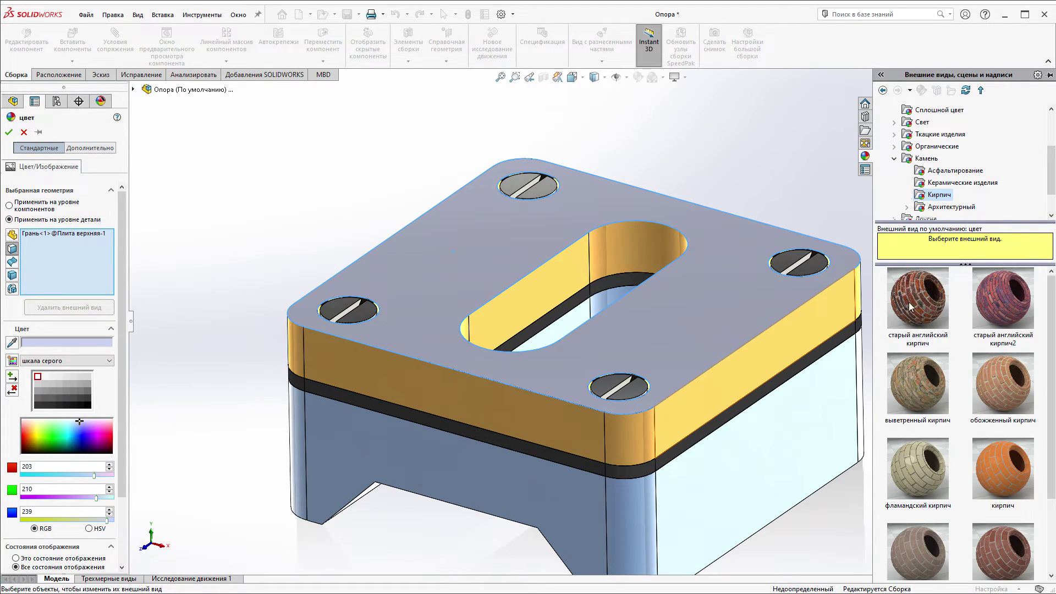
drag(909, 302, 708, 288)
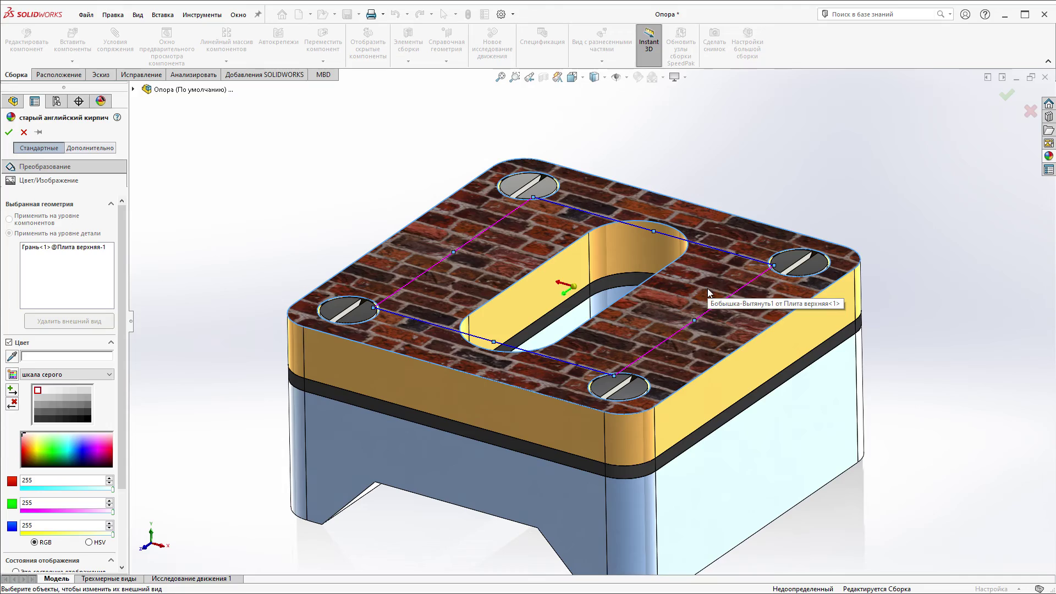
click(9, 132)
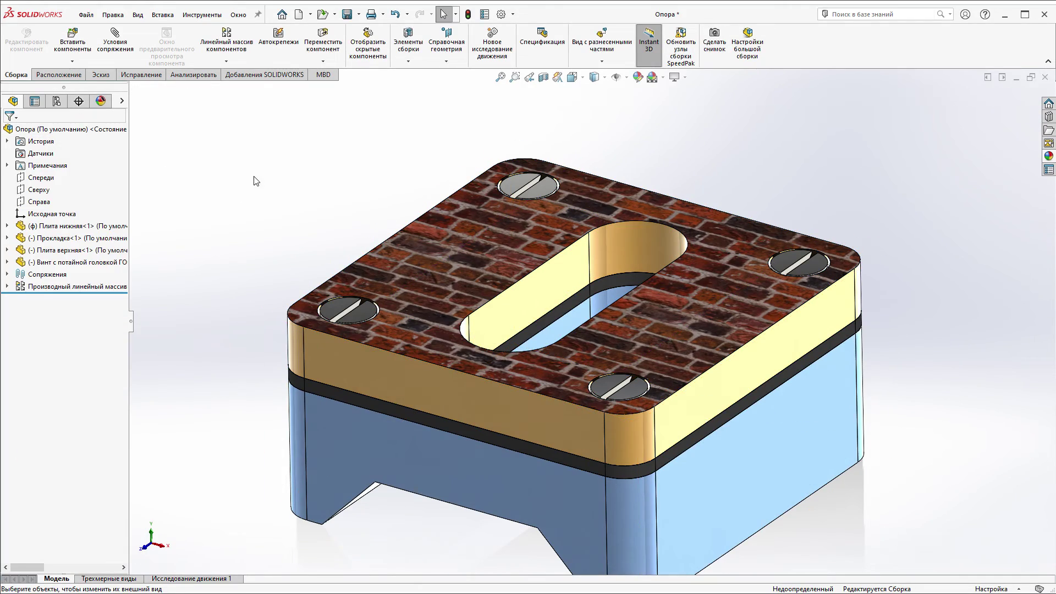
mouse_move(255, 178)
middle_down()
mouse_move(265, 269)
mouse_move(274, 140)
mouse_move(277, 189)
middle_up()
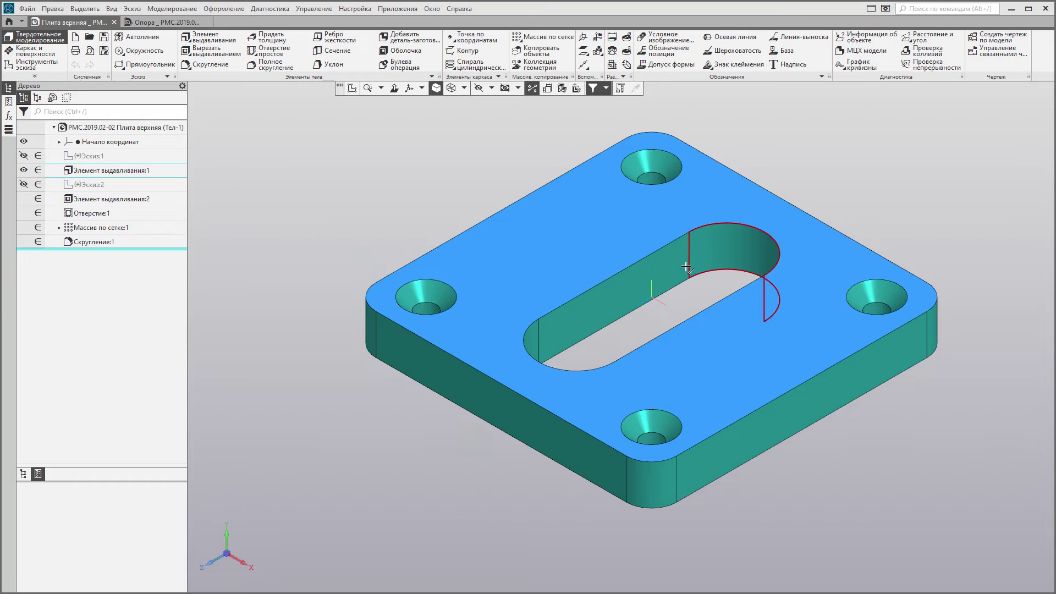
- In KOMPAS-3D, apply the Bricks texture to the upper plate's top face through its optical properties
click(368, 189)
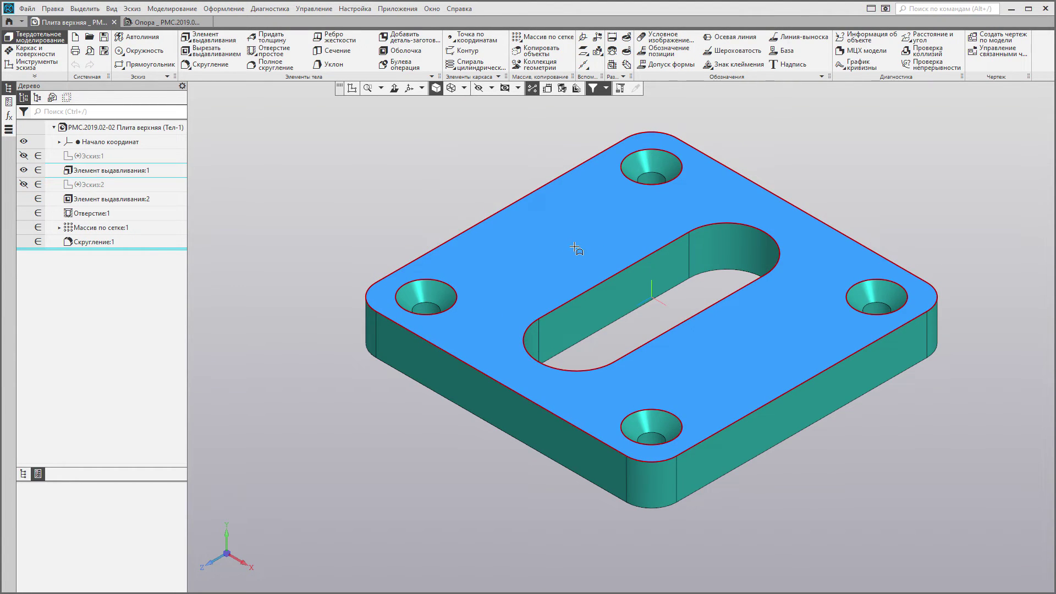
click(575, 249)
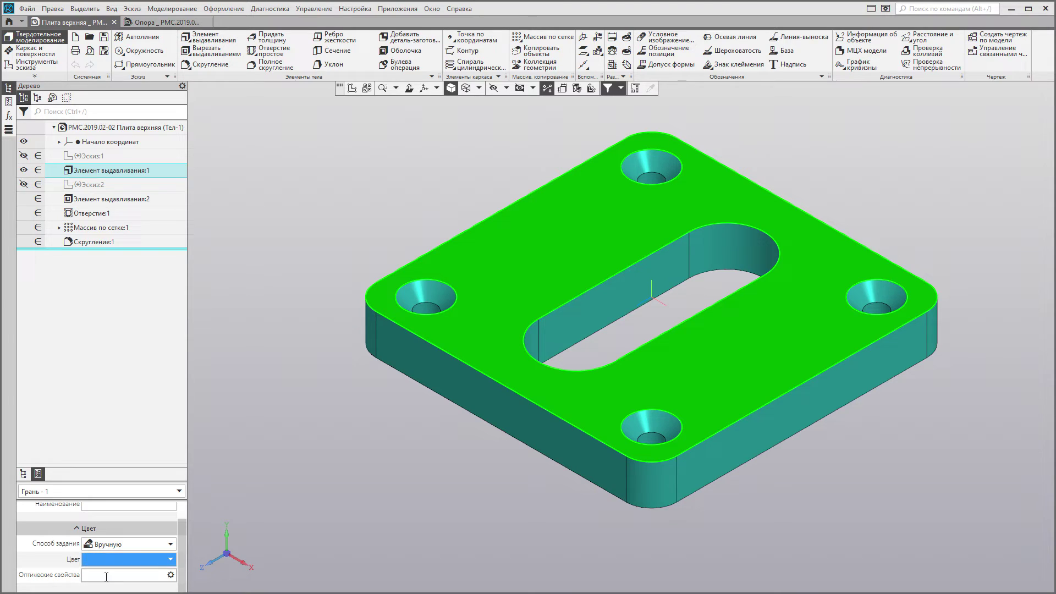
click(172, 576)
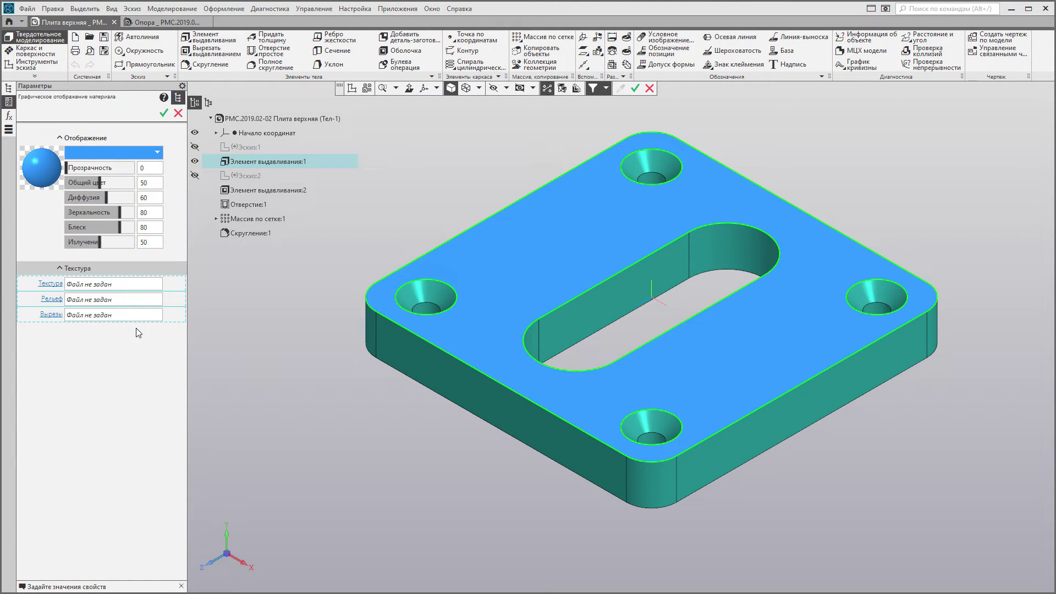
click(56, 285)
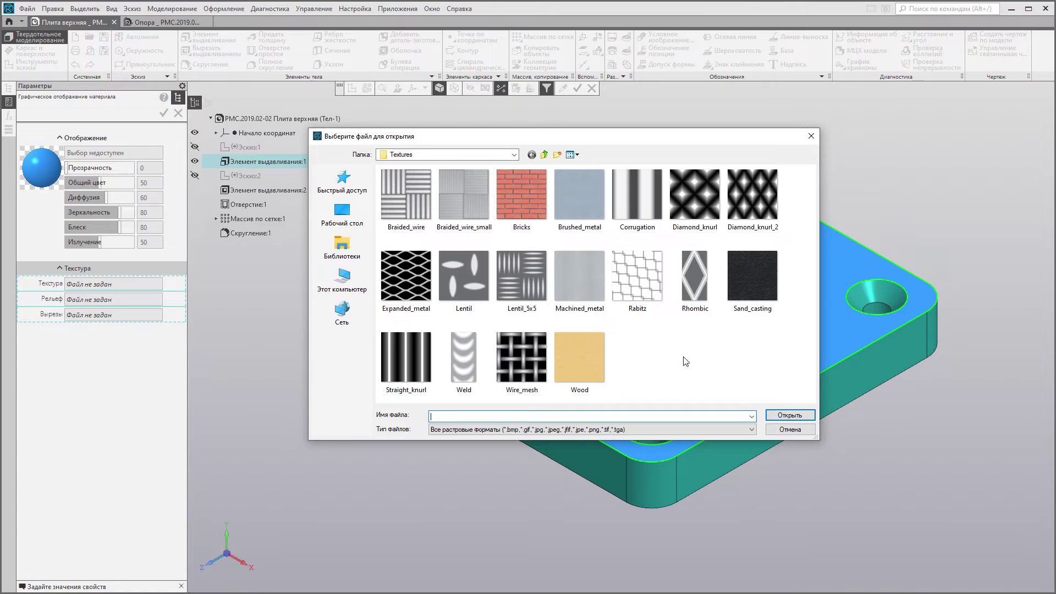
double_click(518, 199)
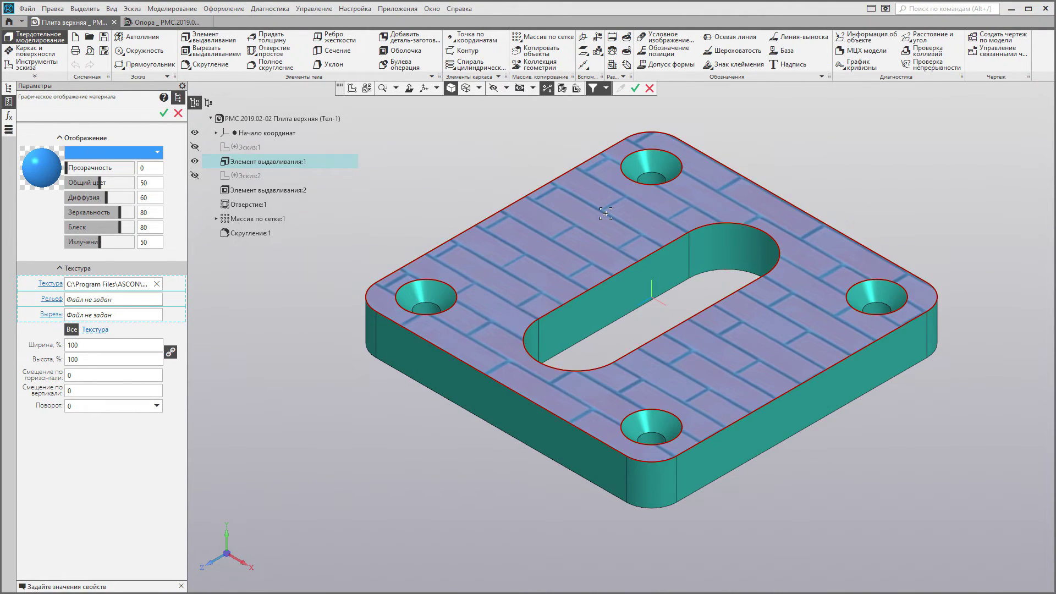
- Lighten the Bricks texture with light grey palette colours so the bricks show reddish, then confirm
click(159, 154)
click(130, 164)
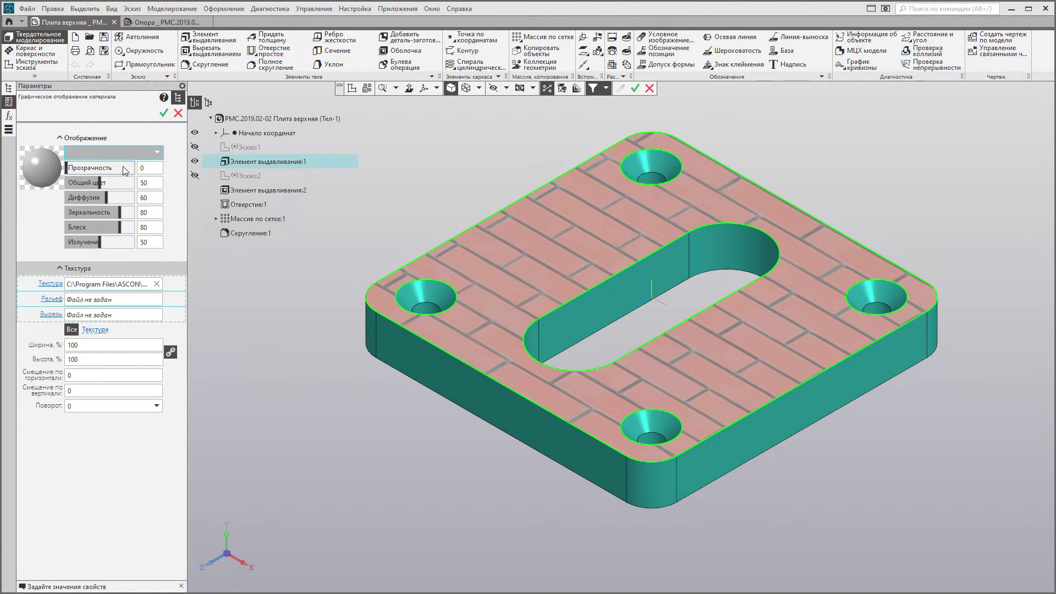
click(157, 153)
click(140, 170)
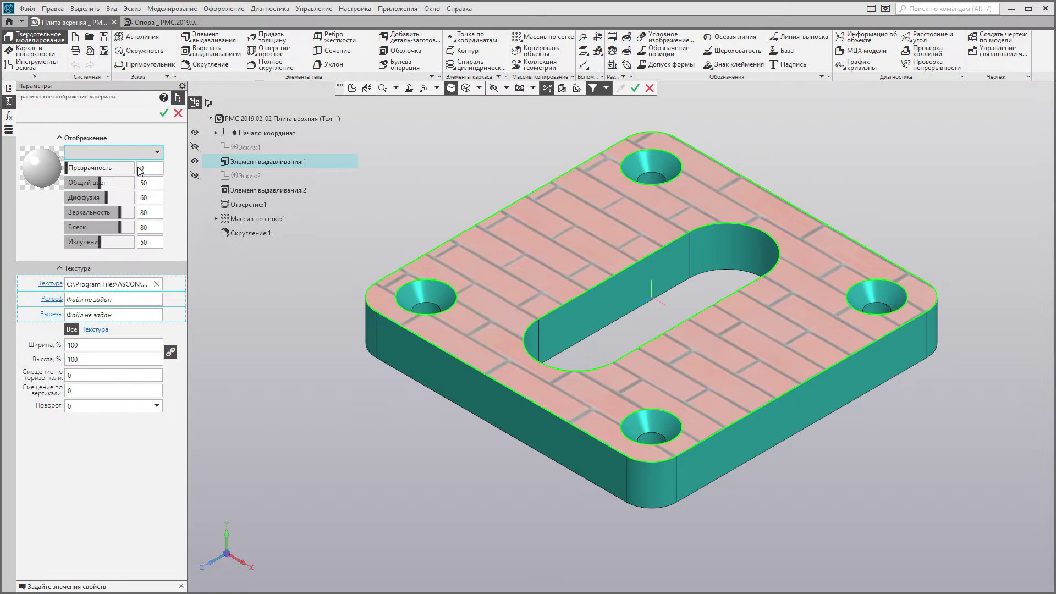
click(157, 152)
click(149, 171)
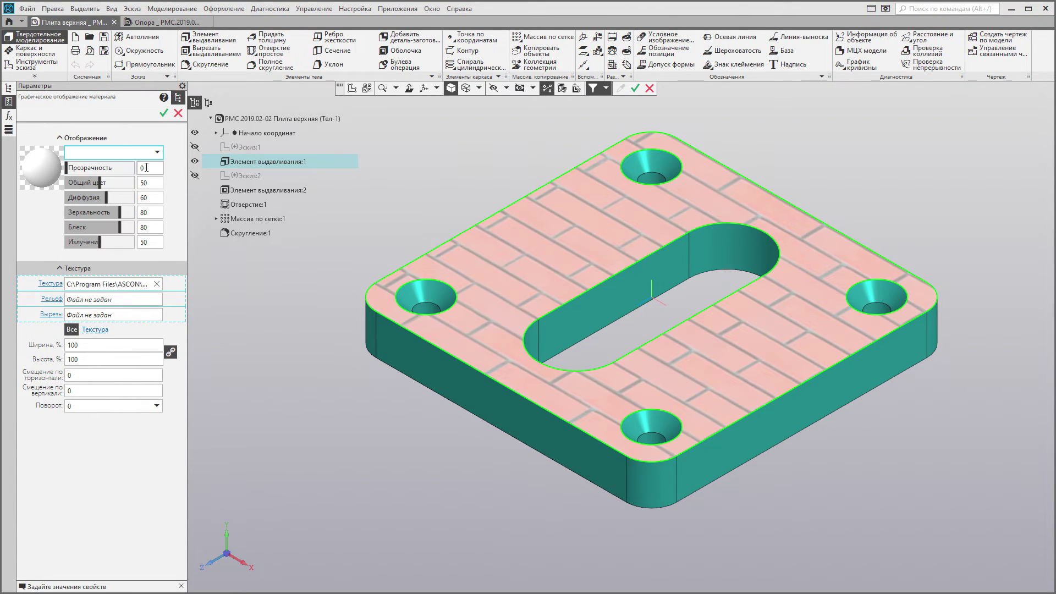
click(164, 112)
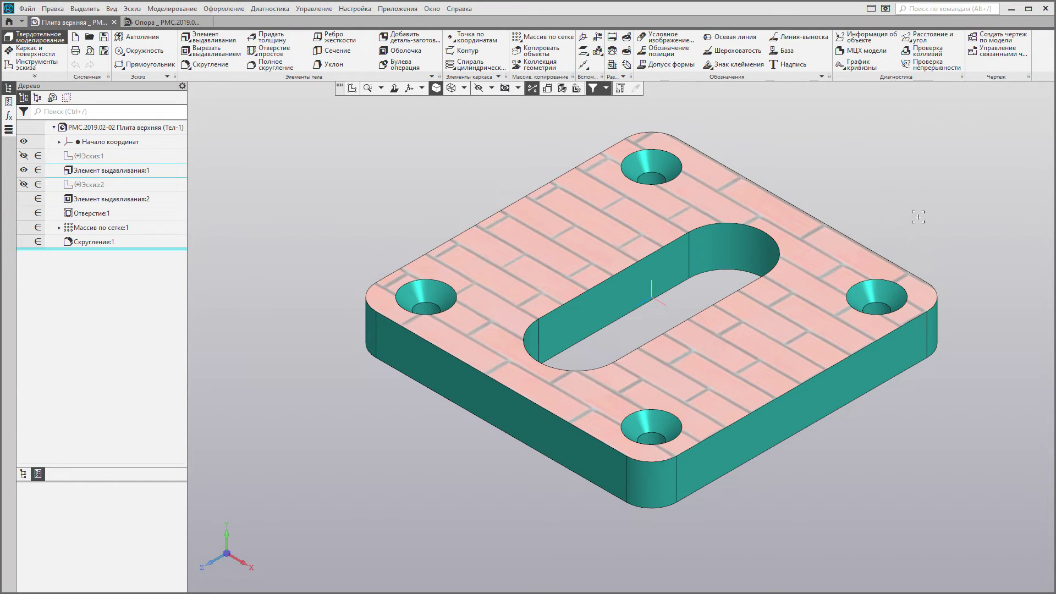
mouse_move(910, 160)
middle_down()
mouse_move(945, 222)
mouse_move(903, 169)
mouse_move(837, 146)
mouse_move(850, 207)
mouse_move(804, 148)
mouse_move(791, 177)
mouse_move(811, 202)
mouse_move(797, 170)
mouse_move(775, 172)
mouse_move(818, 179)
mouse_move(811, 186)
mouse_move(827, 178)
middle_up()
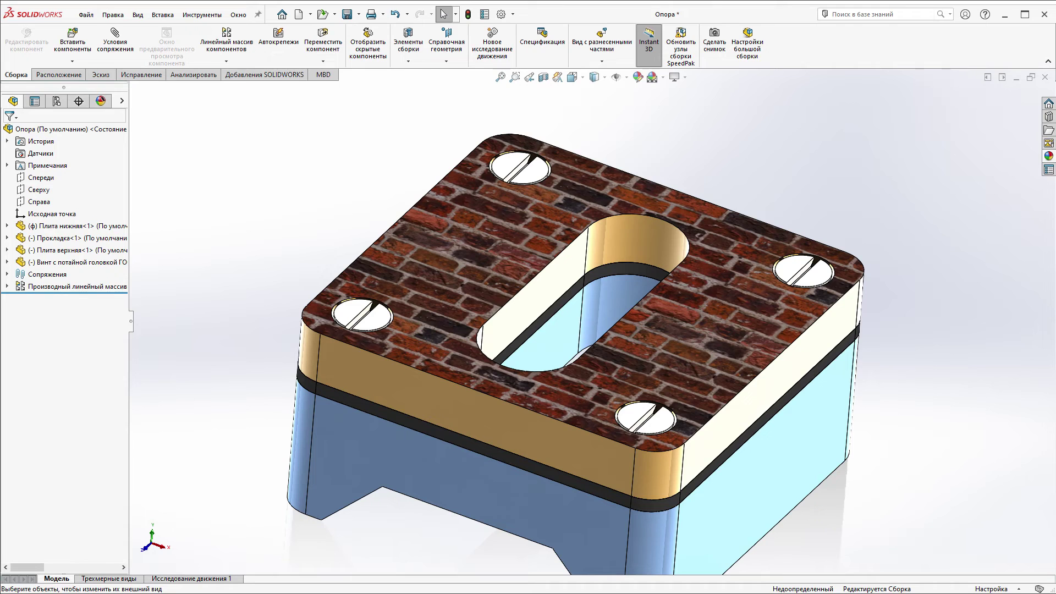
click(1050, 156)
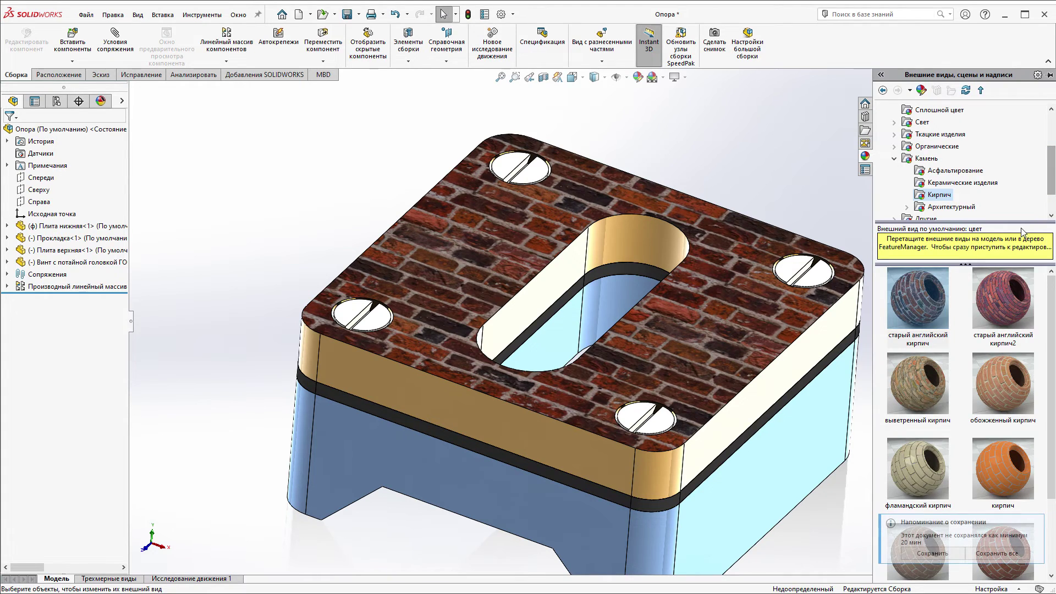
click(895, 159)
scroll(895, 157, up, 1)
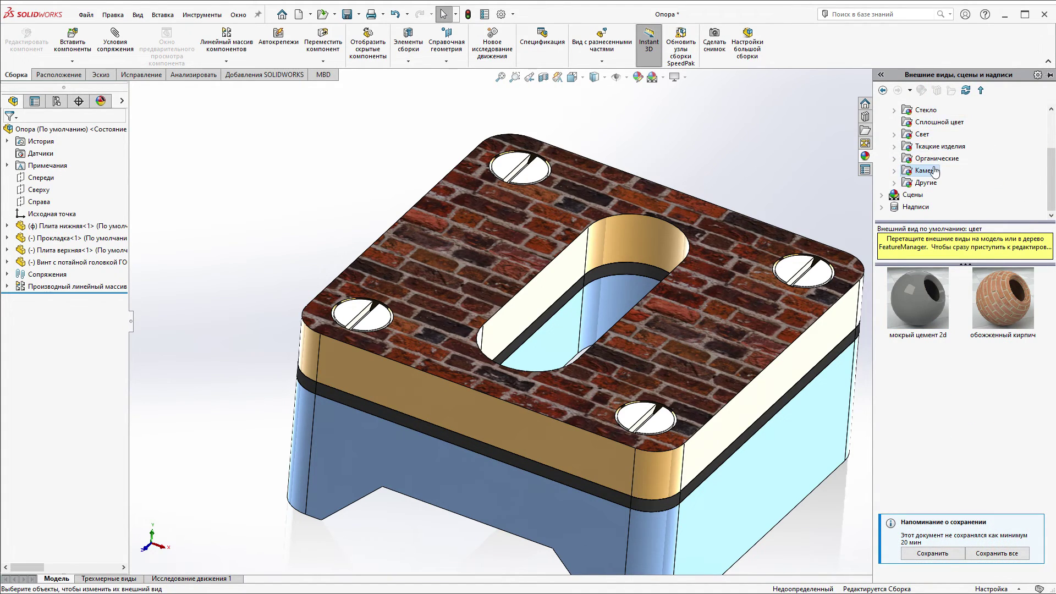
click(895, 146)
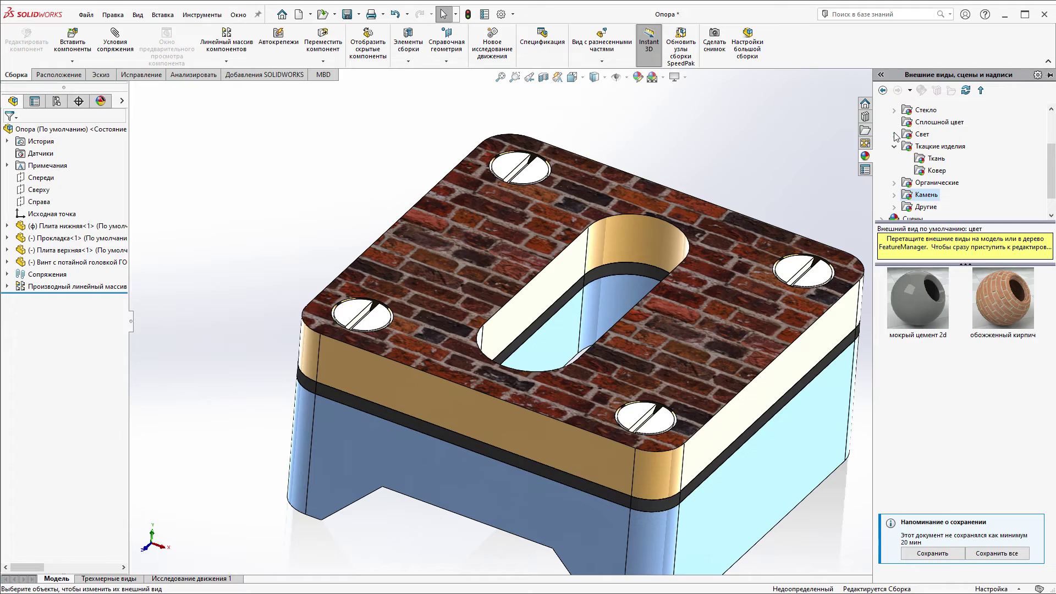
scroll(900, 132, up, 3)
scroll(907, 123, up, 2)
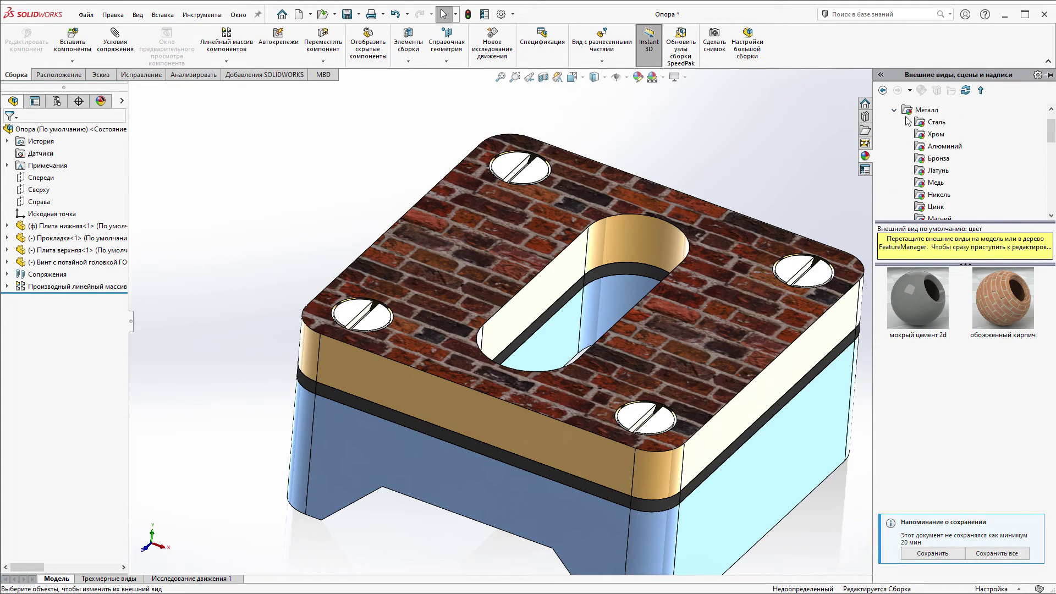
click(894, 110)
click(926, 146)
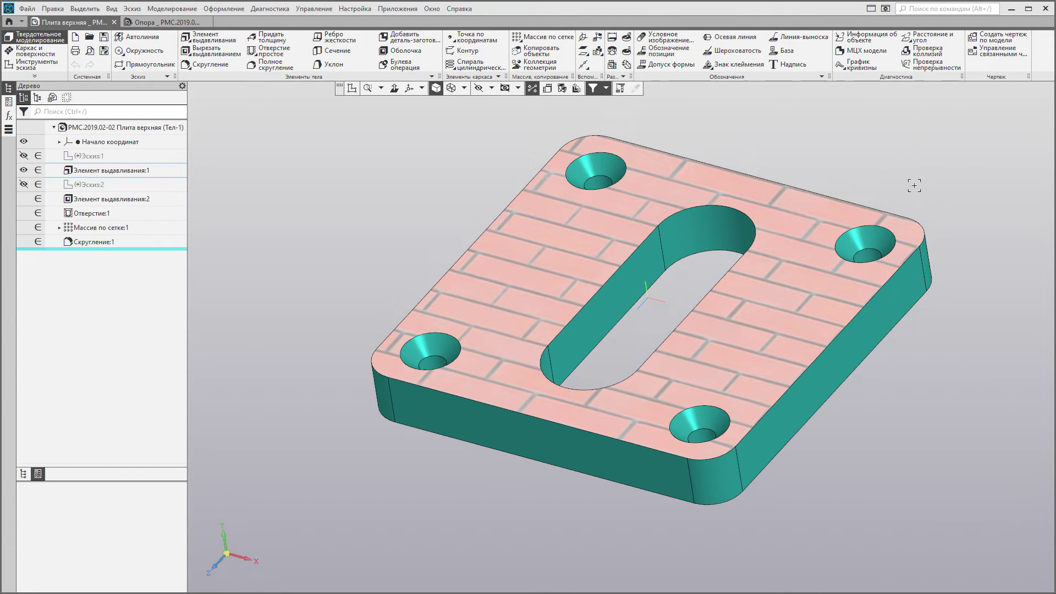
- Select the inner wall of the upper plate's central slot
click(804, 396)
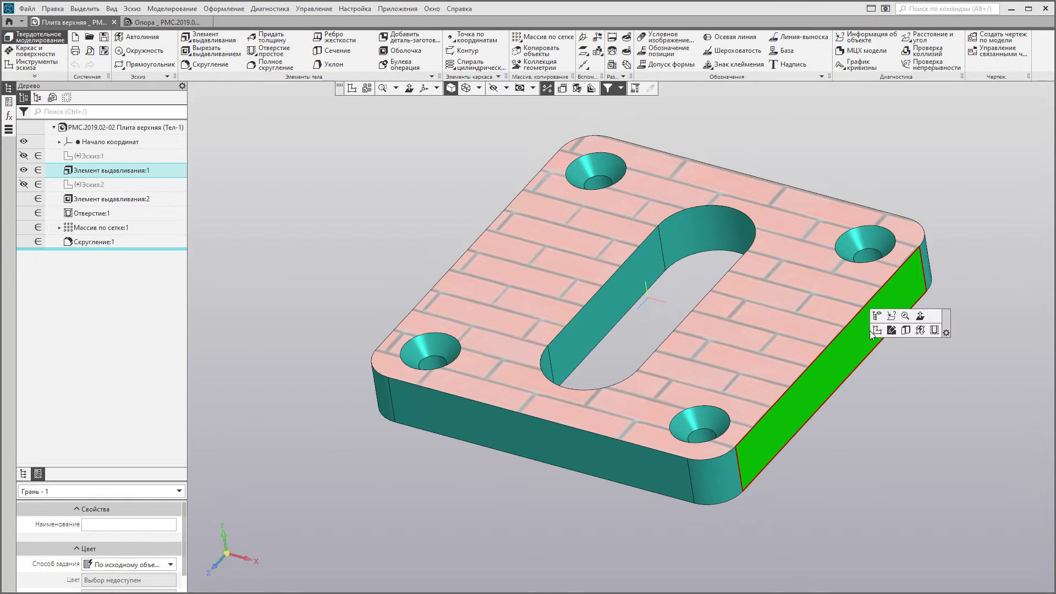
click(890, 437)
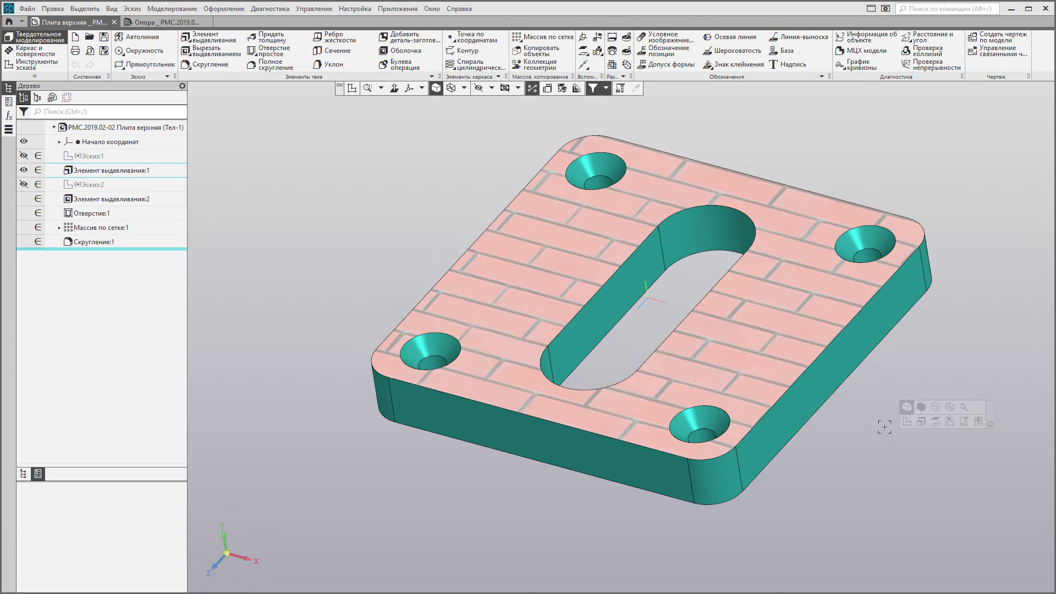
middle_drag(830, 452, 833, 452)
click(599, 296)
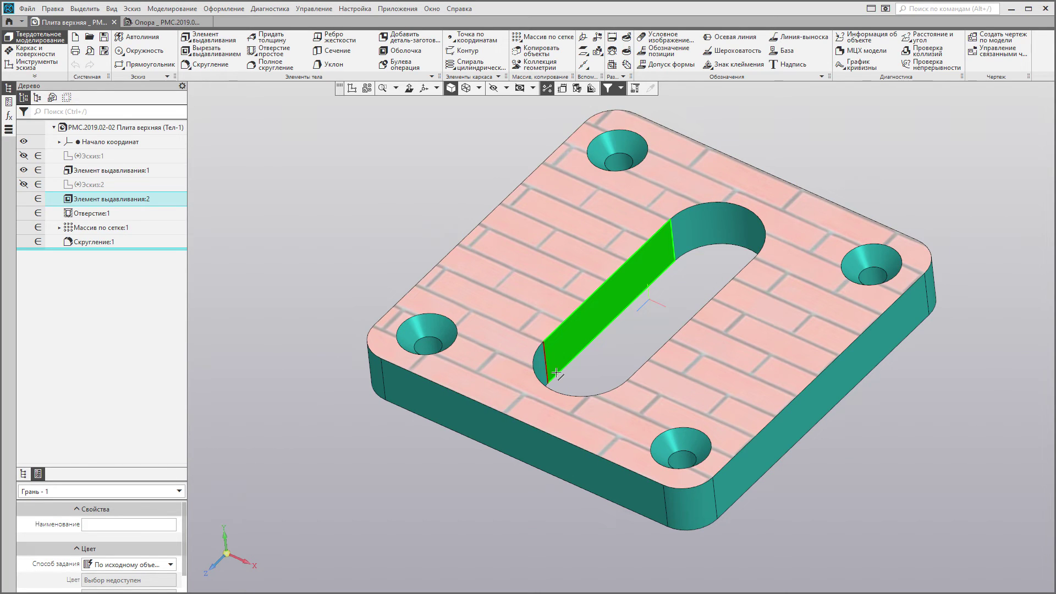
mouse_move(132, 578)
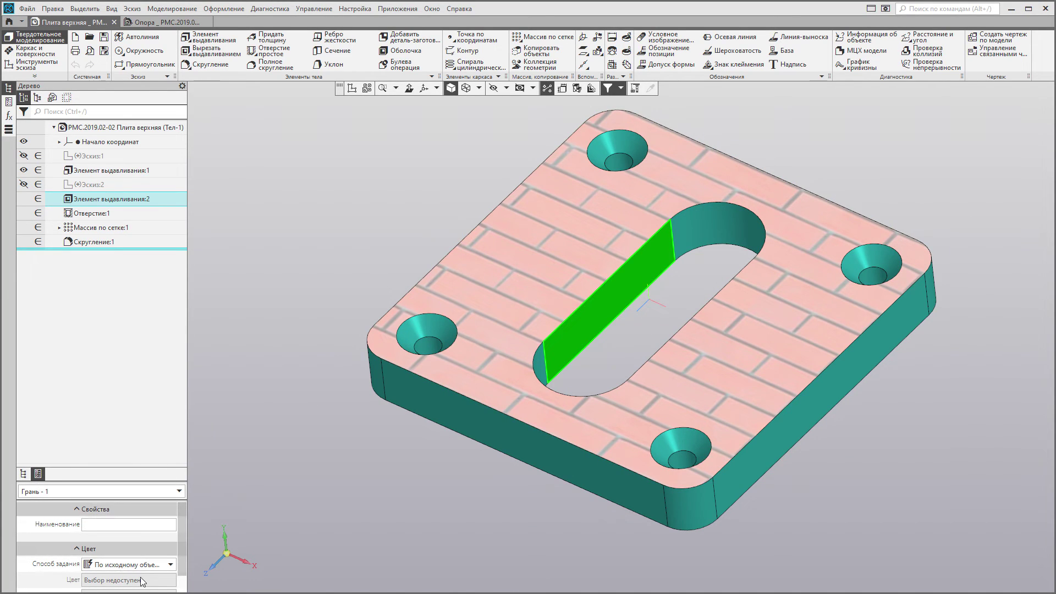
- Set the slot wall's colour definition to Вручную, then cancel the texture file chooser without a file
scroll(181, 523, down, 1)
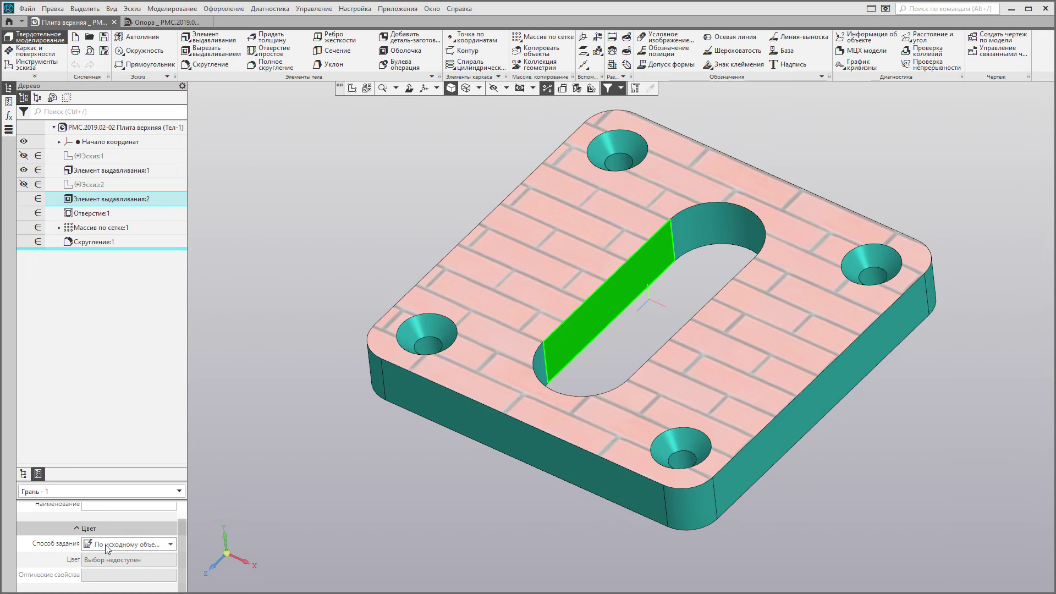
click(110, 545)
click(119, 570)
click(167, 575)
click(55, 286)
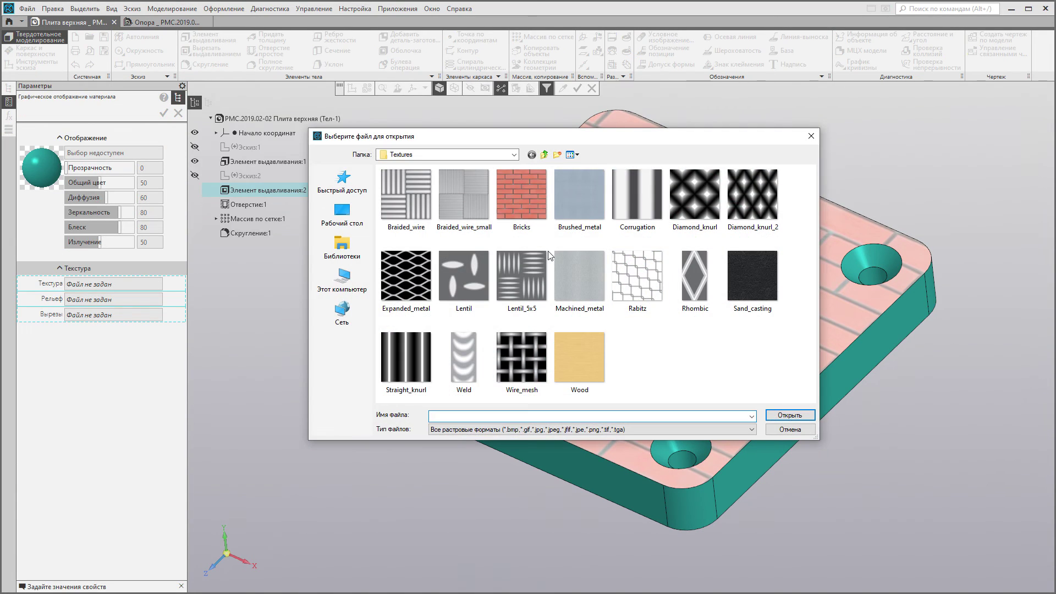
key(Escape)
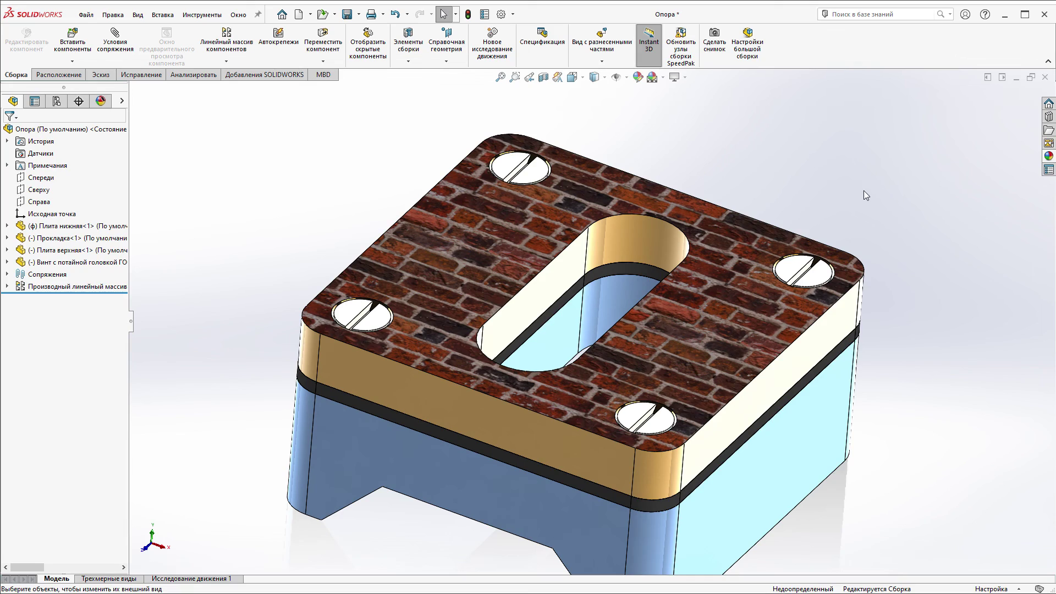
- Turn the Опора assembly to the Trimetric view with a right-button mouse gesture
right_drag(854, 374, 876, 346)
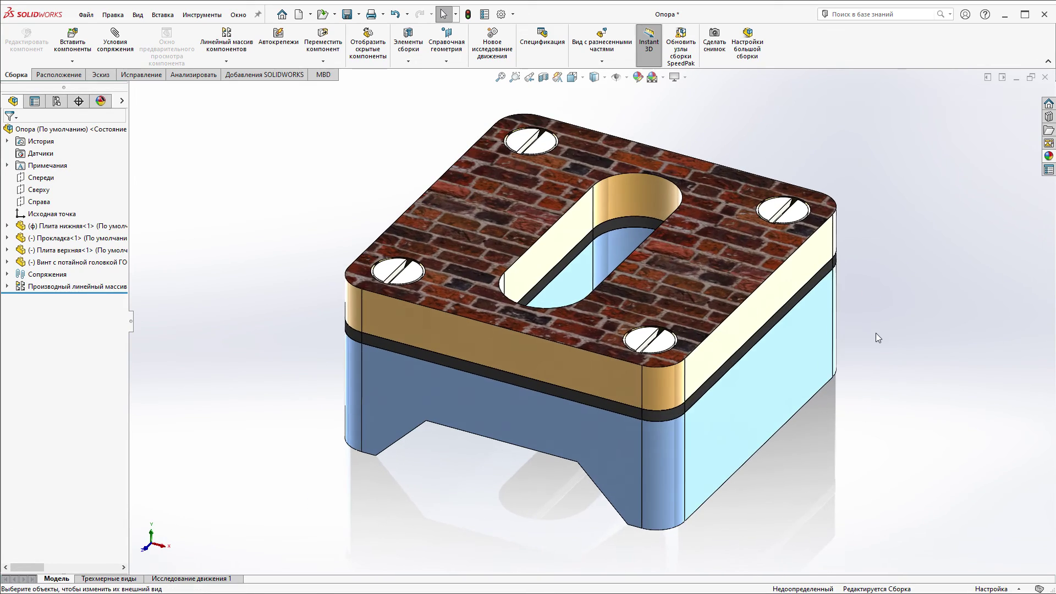